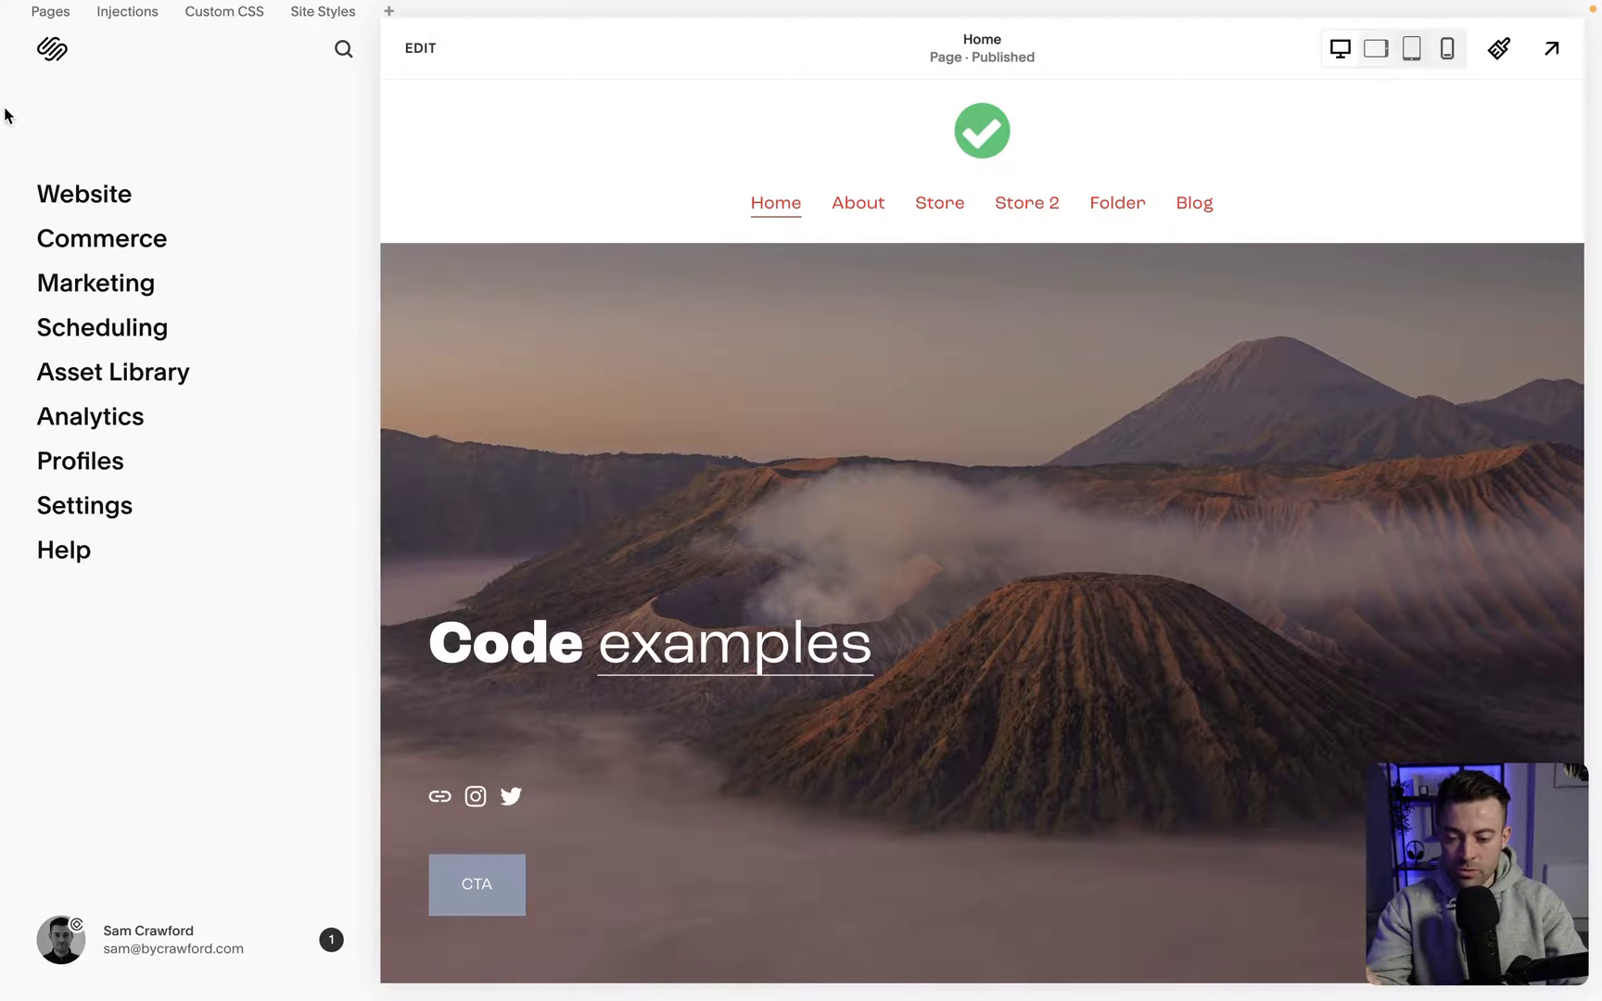
Show the Pages panel and scroll down to the Not Linked pages.
{"action": "left_click", "coordinate": [84, 193]}
{"action": "scroll", "coordinate": [168, 426], "scroll_direction": "down", "scroll_amount": 6}
{"action": "scroll", "coordinate": [168, 426], "scroll_direction": "up", "scroll_amount": 6}
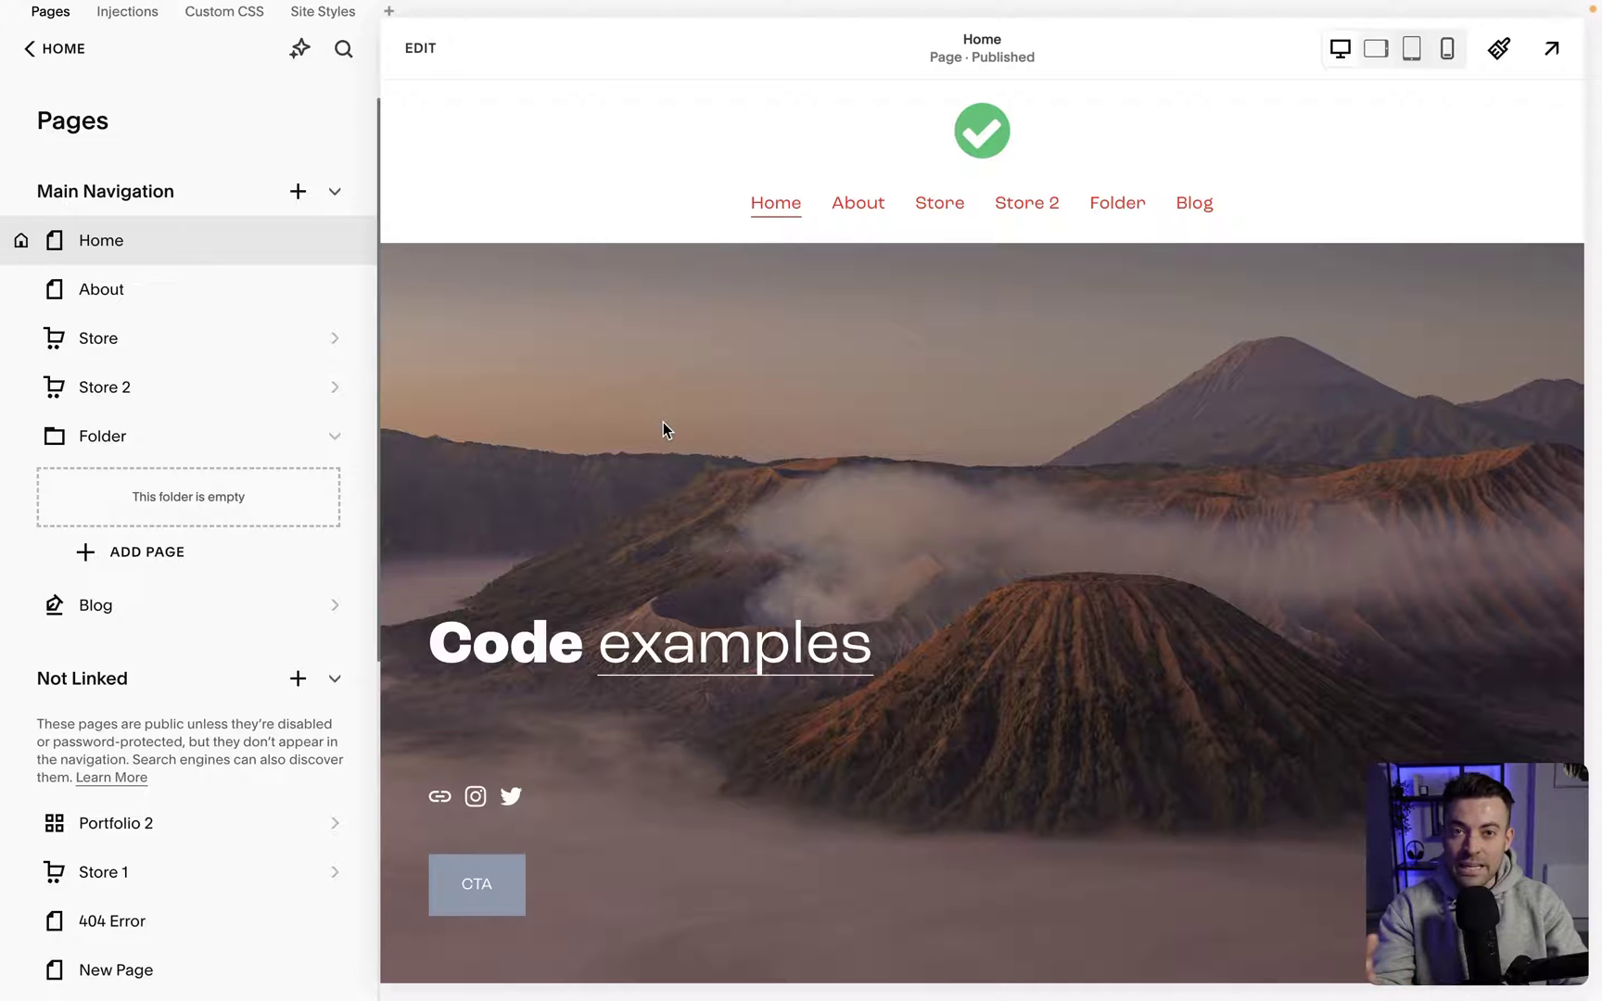
{"action": "scroll", "coordinate": [287, 653], "scroll_direction": "down", "scroll_amount": 3}
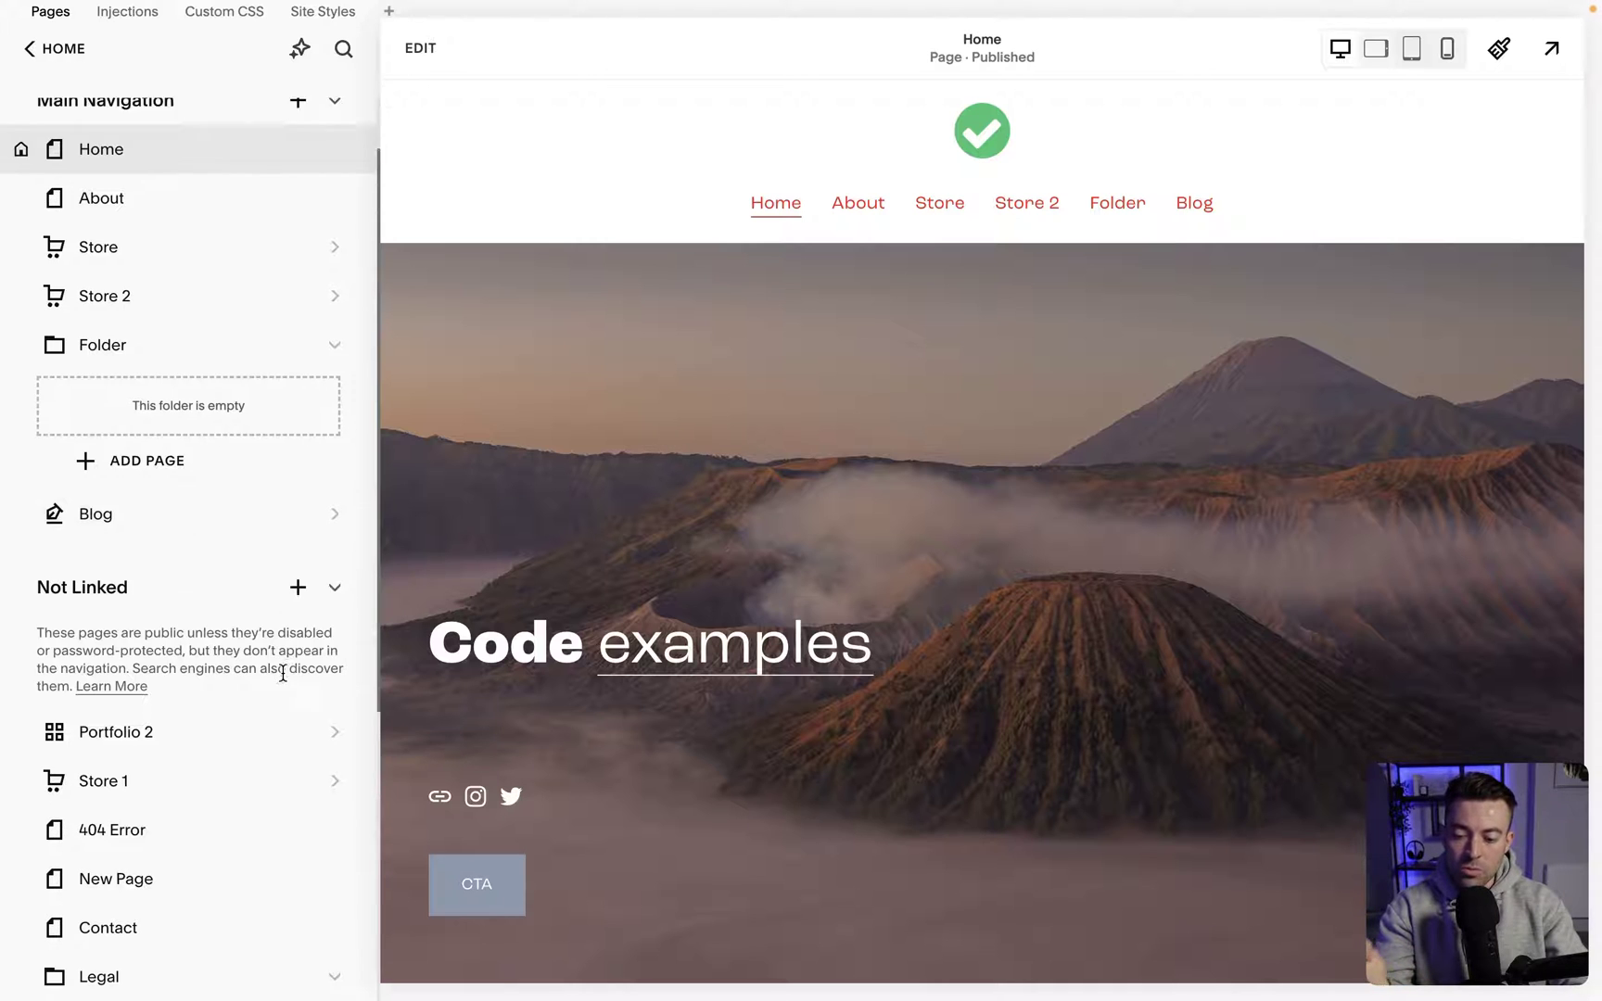
Add a Not Linked page from the FAQs 'Frequently Asked Questions' page layout.
{"action": "left_click", "coordinate": [298, 570]}
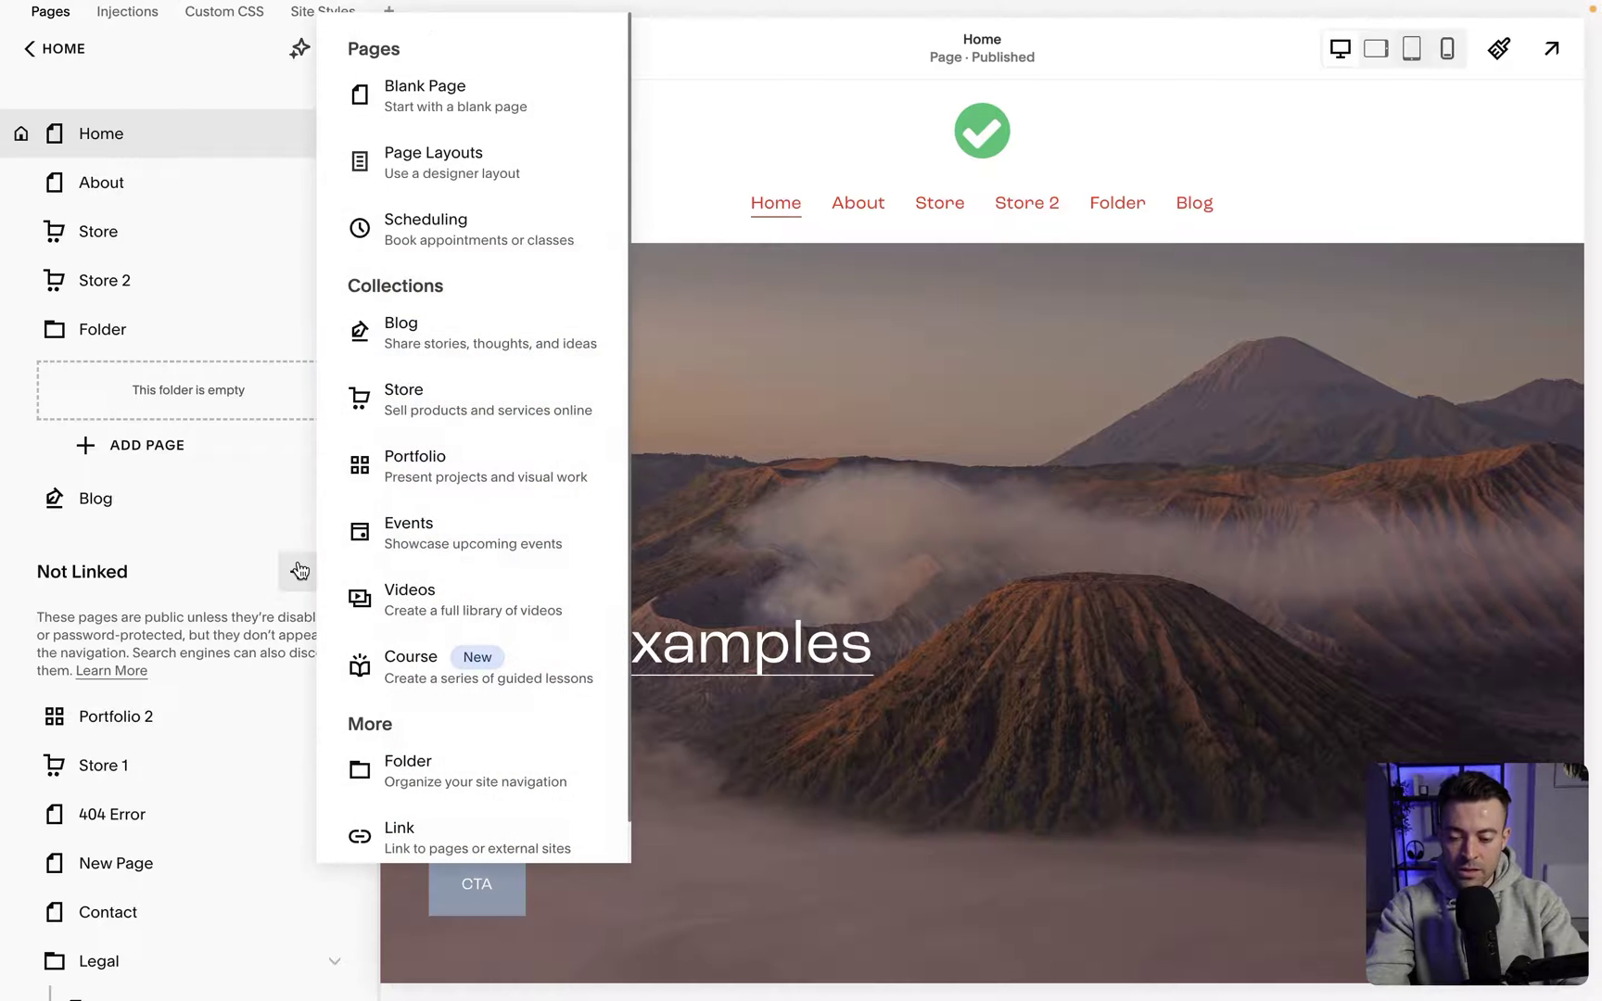
{"action": "left_click", "coordinate": [495, 193]}
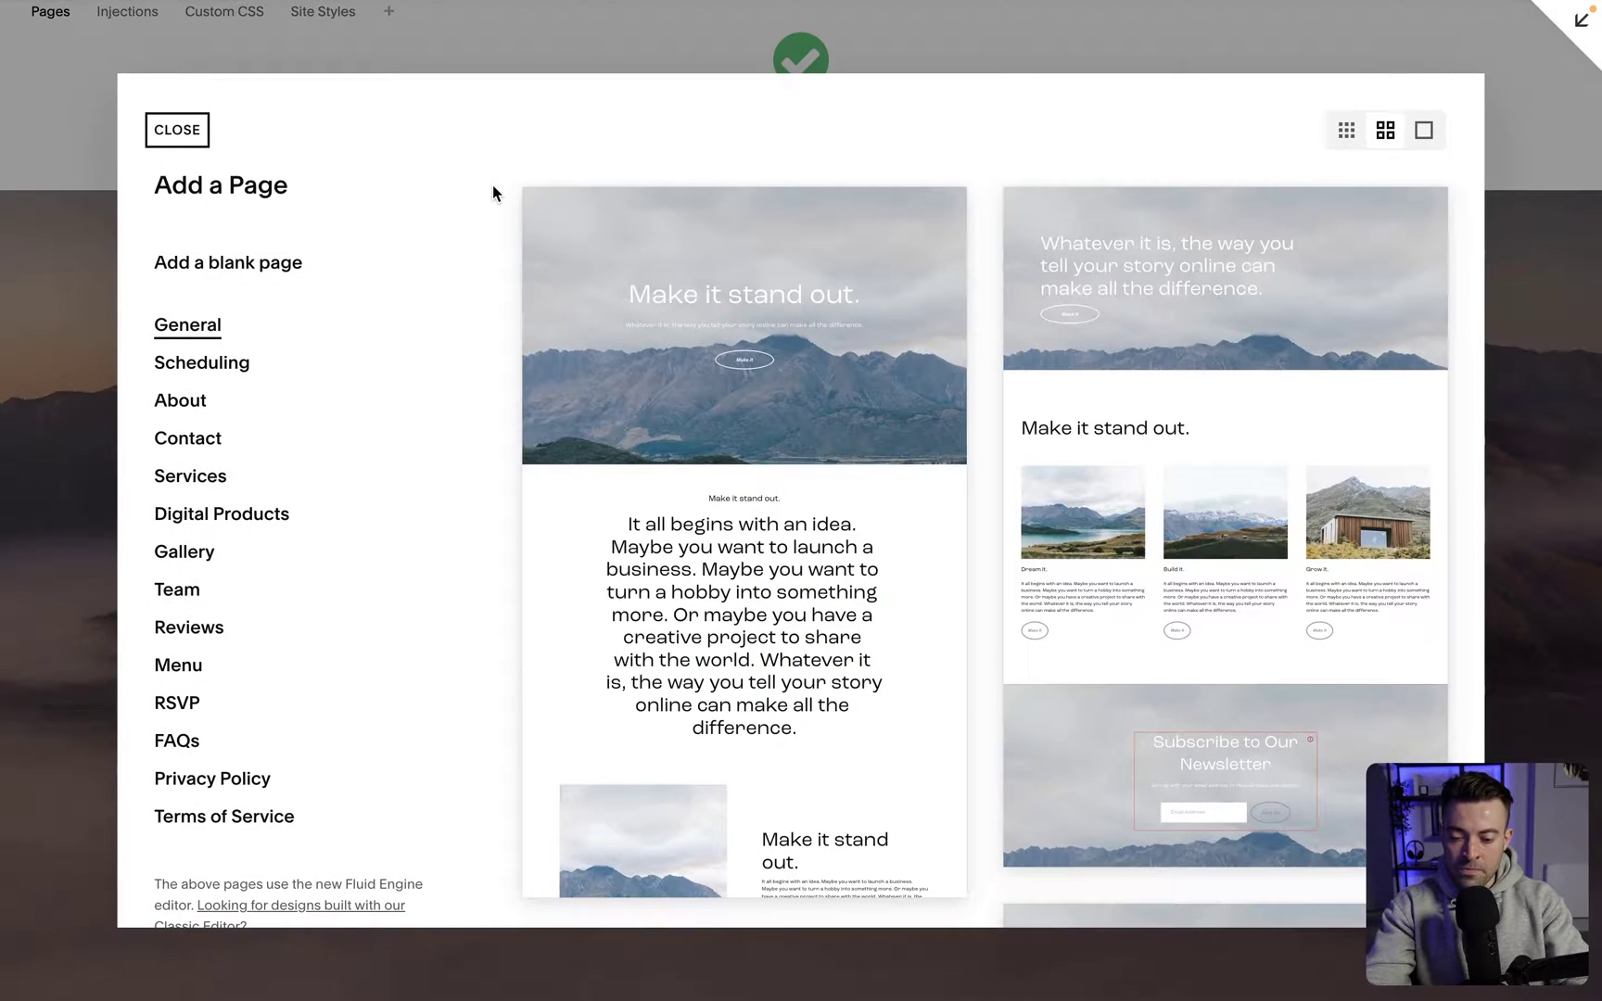
{"action": "left_click", "coordinate": [188, 744]}
{"action": "scroll", "coordinate": [901, 665], "scroll_direction": "down", "scroll_amount": 3}
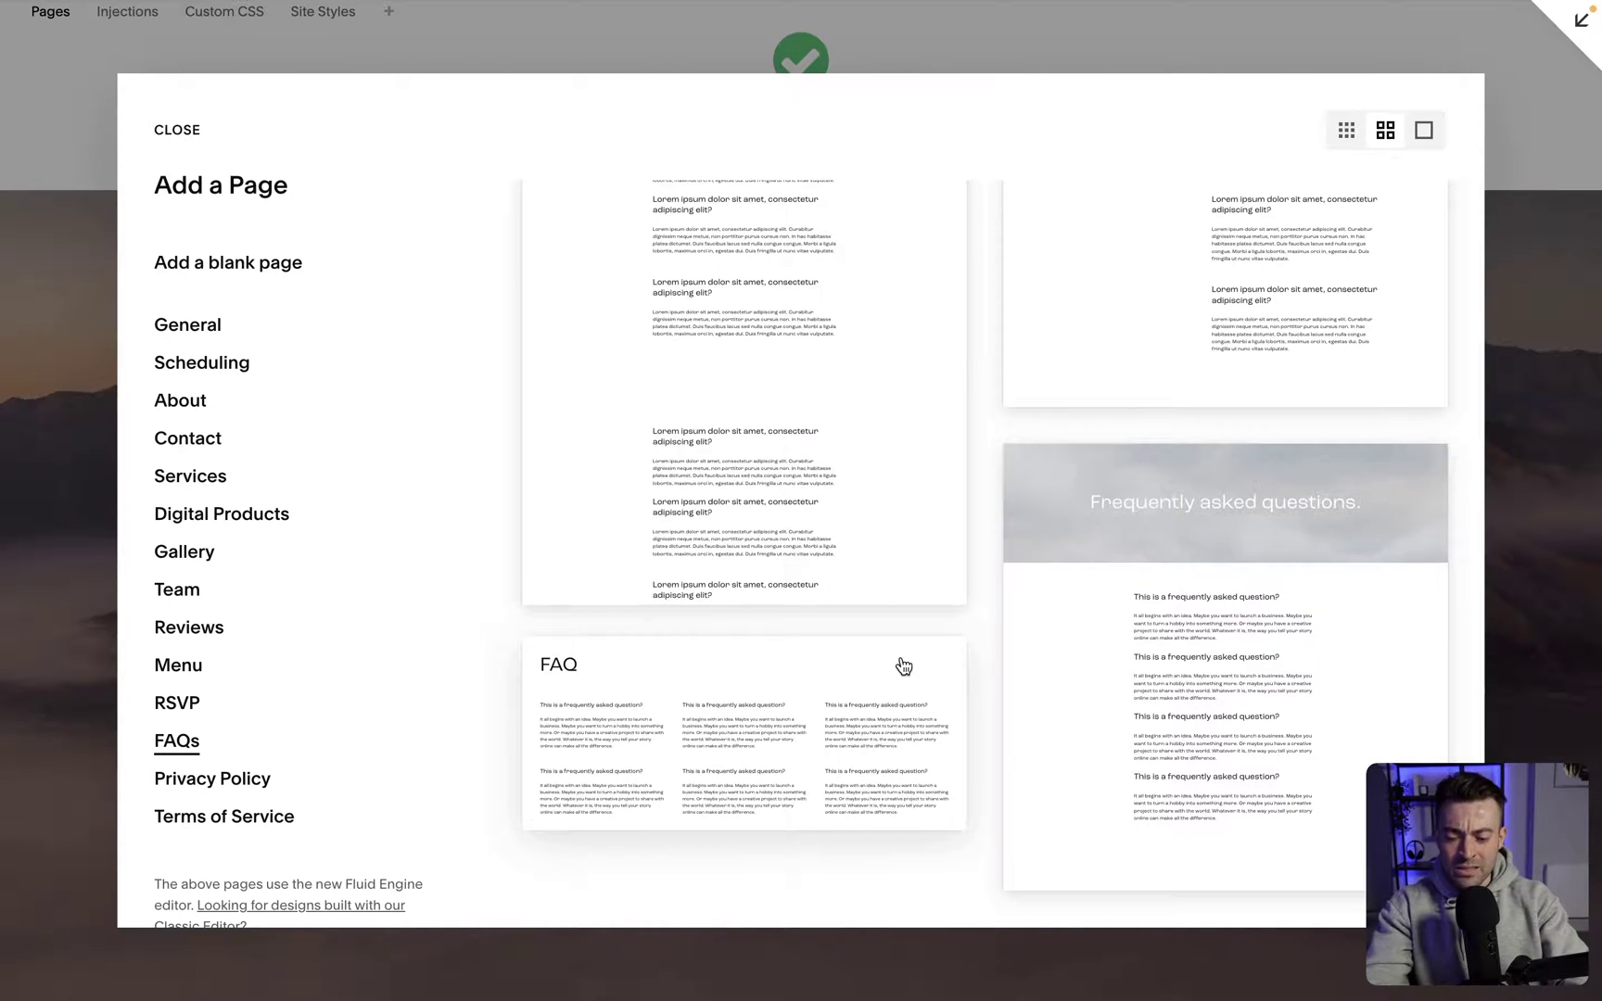
{"action": "scroll", "coordinate": [901, 665], "scroll_direction": "up", "scroll_amount": 3}
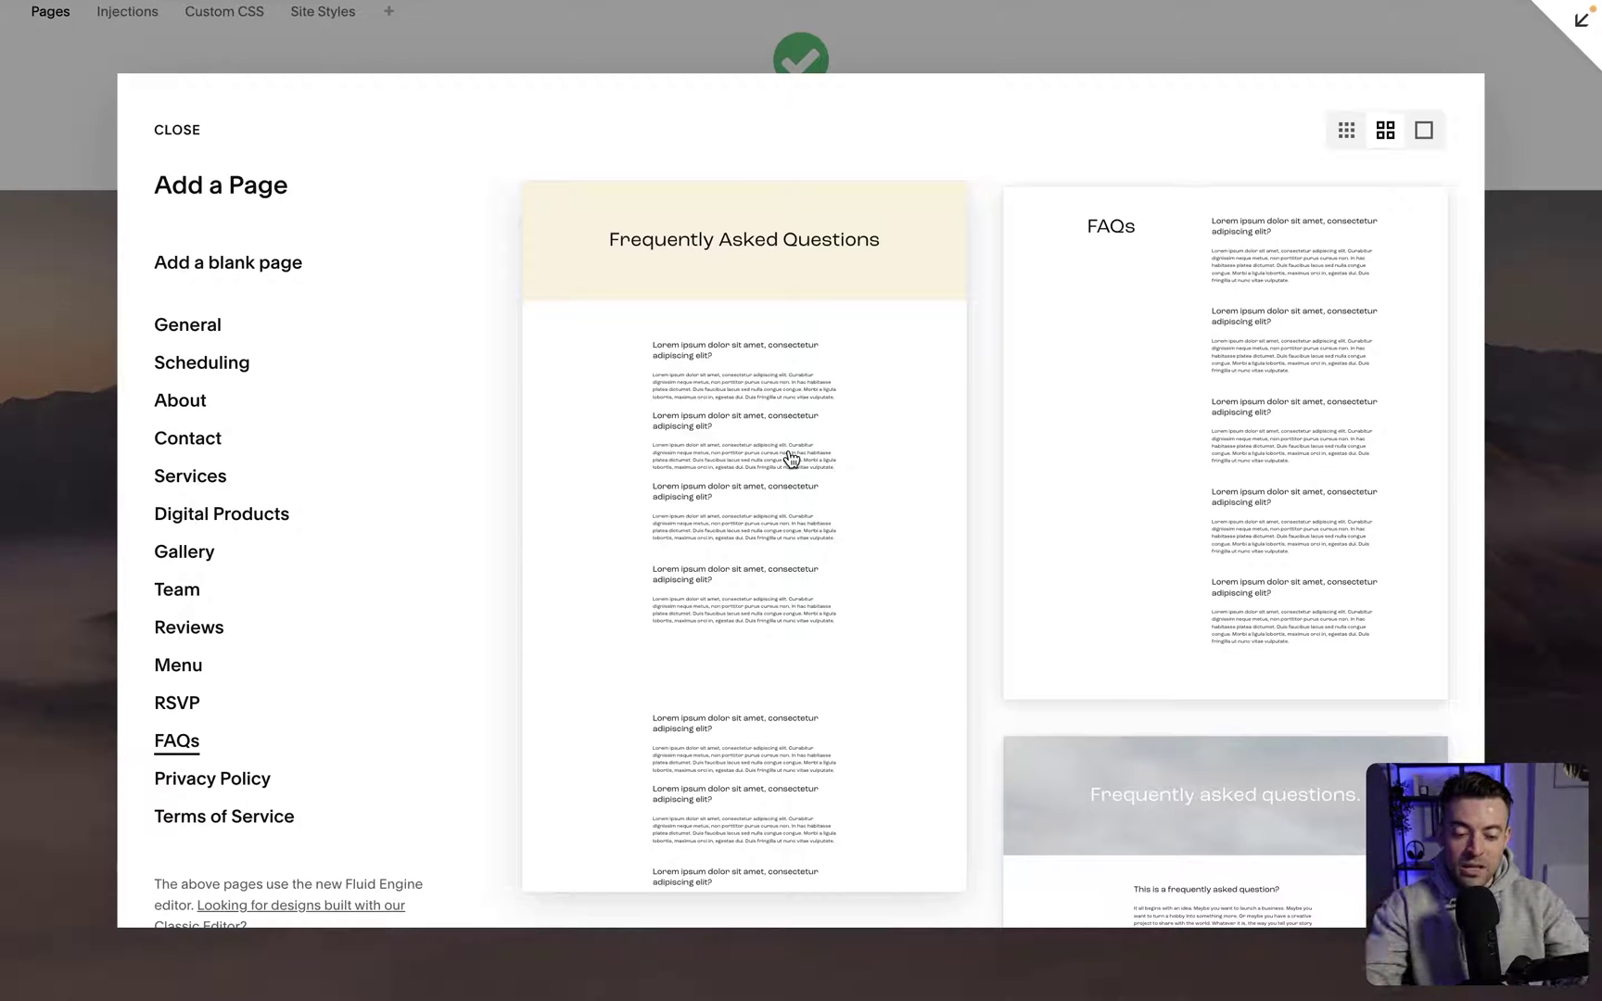
{"action": "left_click", "coordinate": [842, 458]}
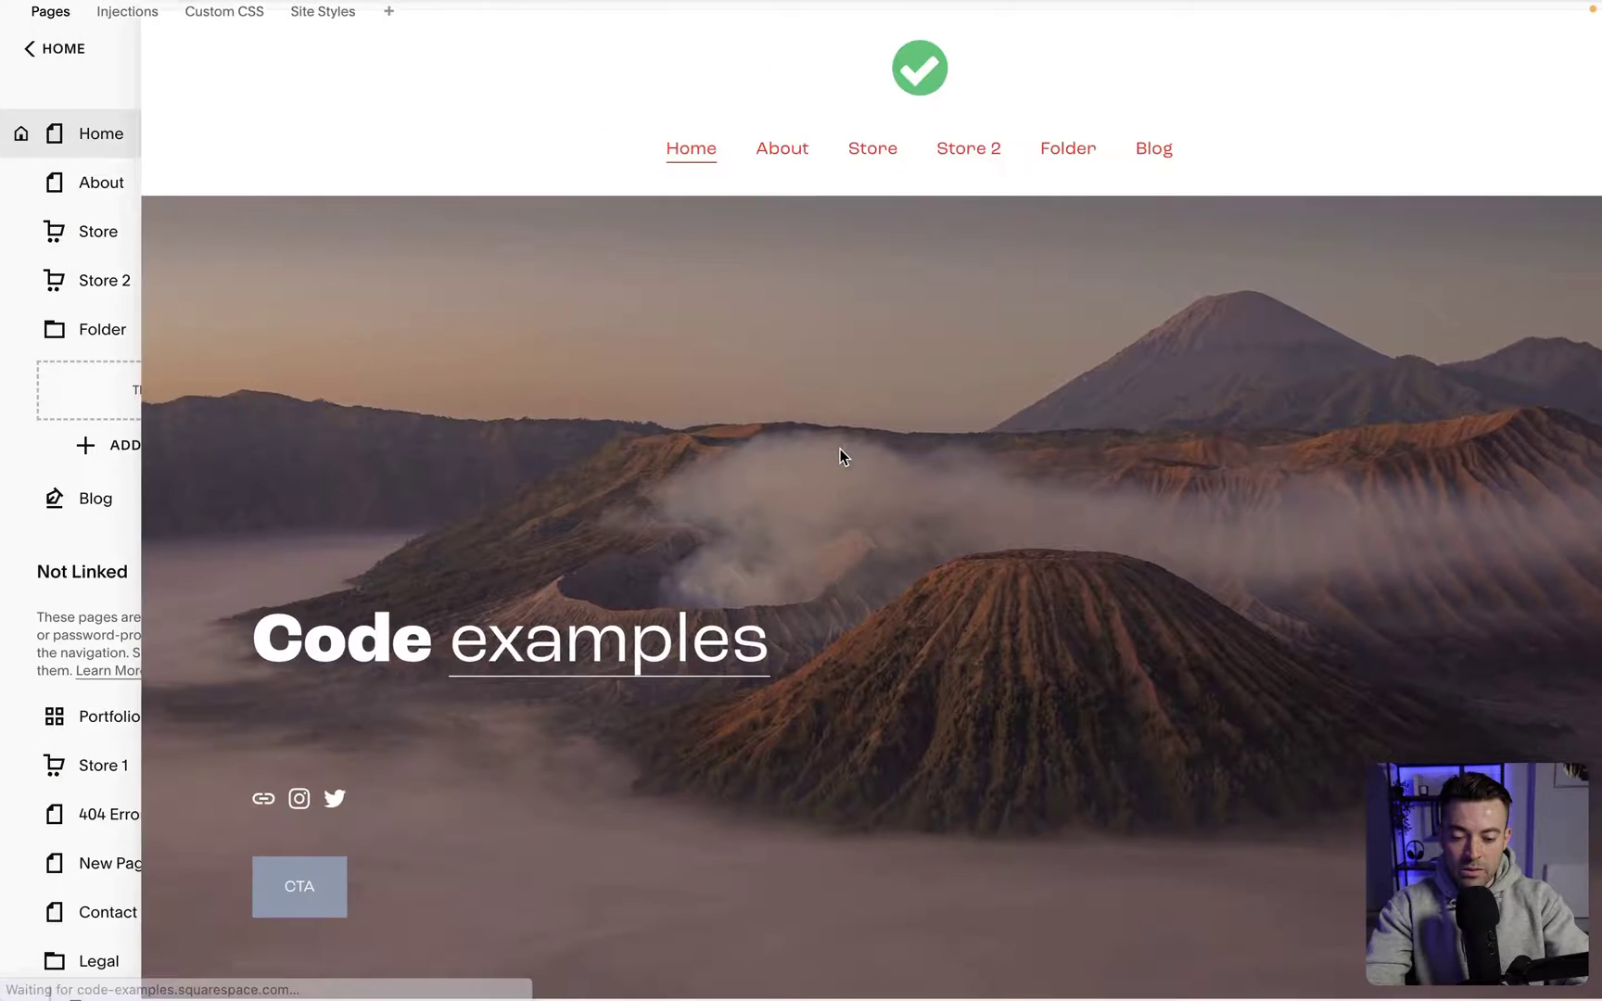
Rename the new page from 'FAQs 1' to 'FAQs'.
{"action": "left_click", "coordinate": [205, 720]}
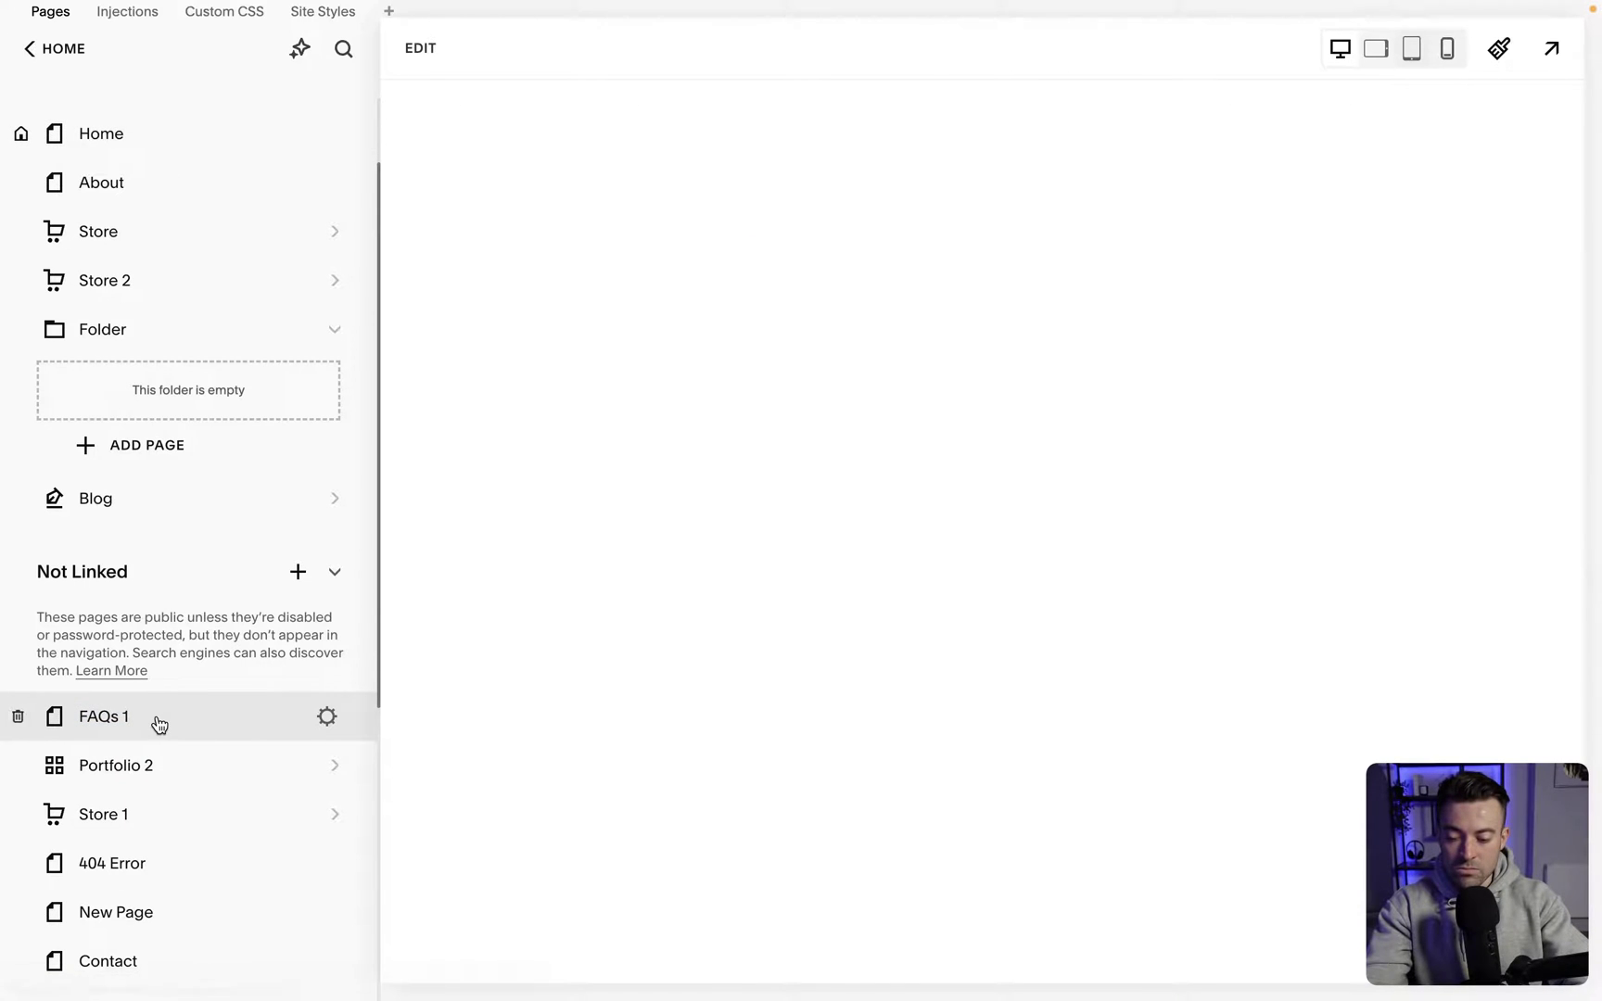
{"action": "key", "text": "BackSpace"}
{"action": "key", "text": "BackSpace"}
{"action": "key", "text": "Return"}
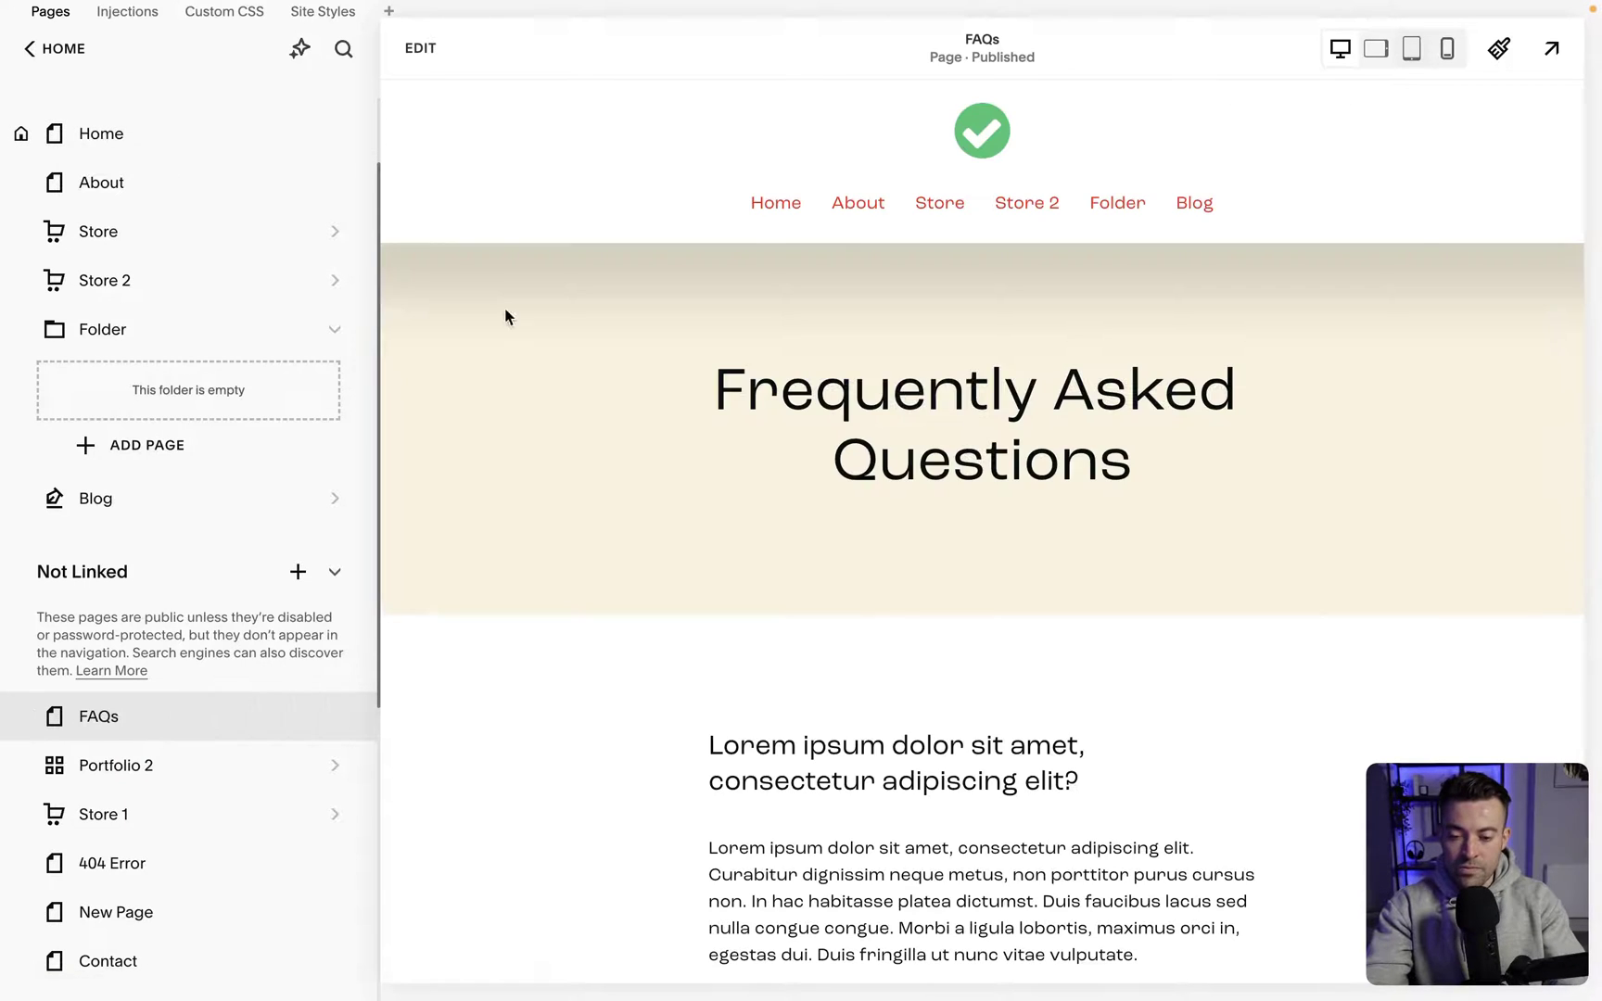
Add a blank section below the page's Frequently Asked Questions header.
{"action": "left_click", "coordinate": [420, 47]}
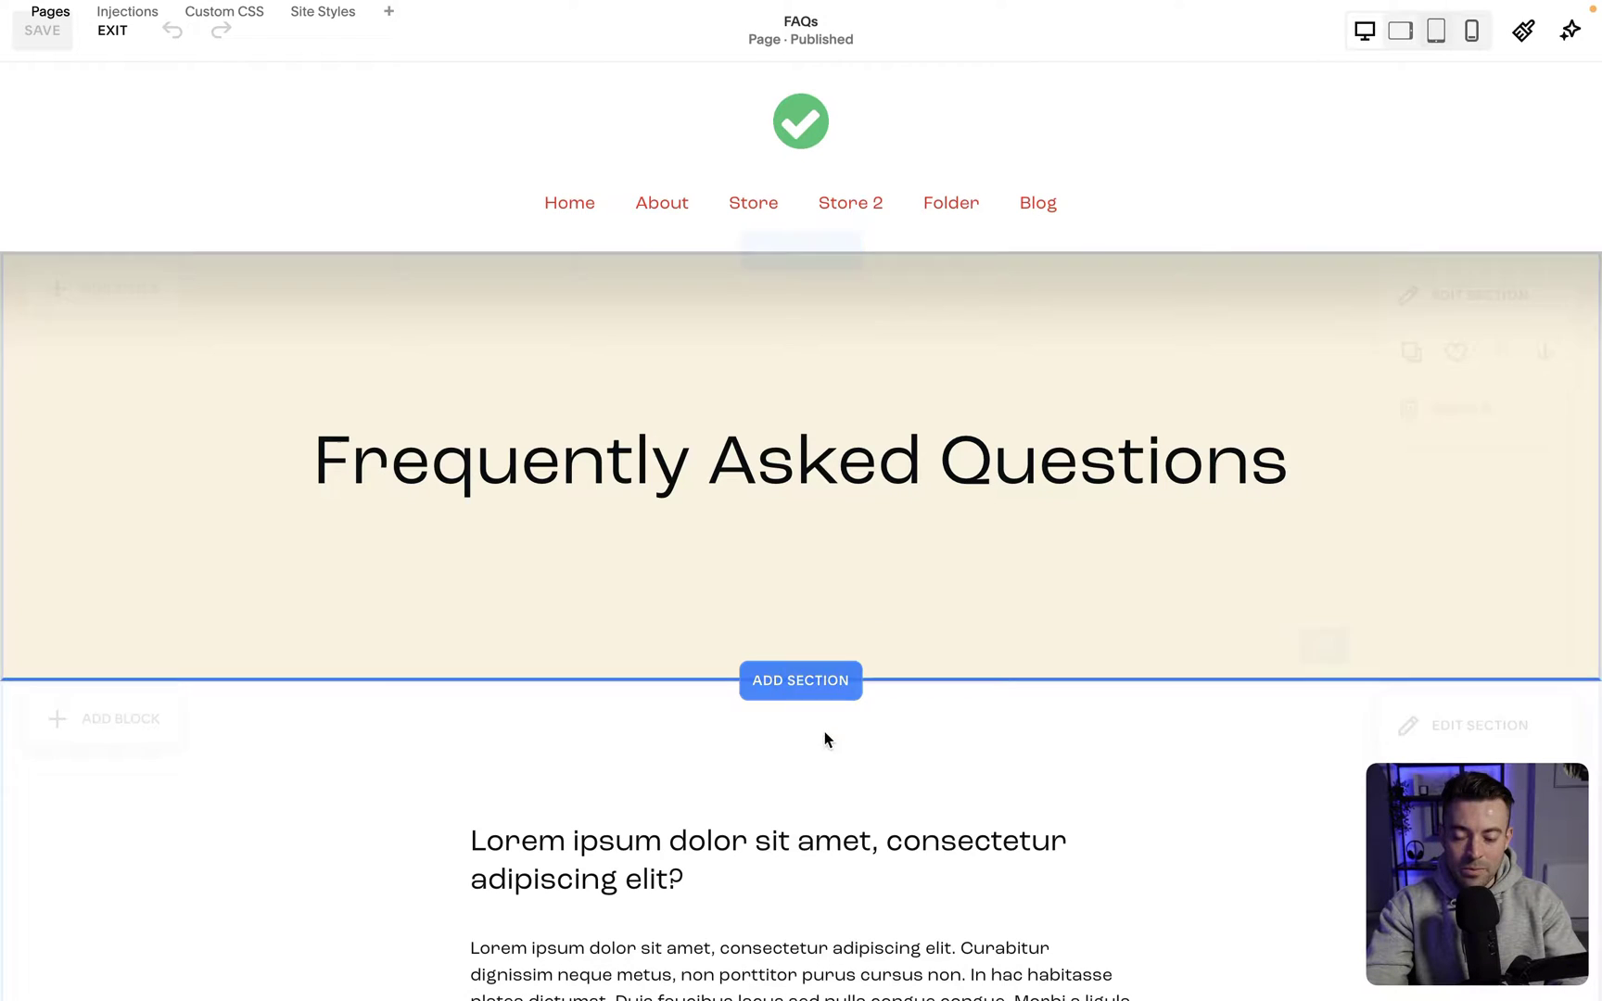
{"action": "left_click", "coordinate": [839, 695]}
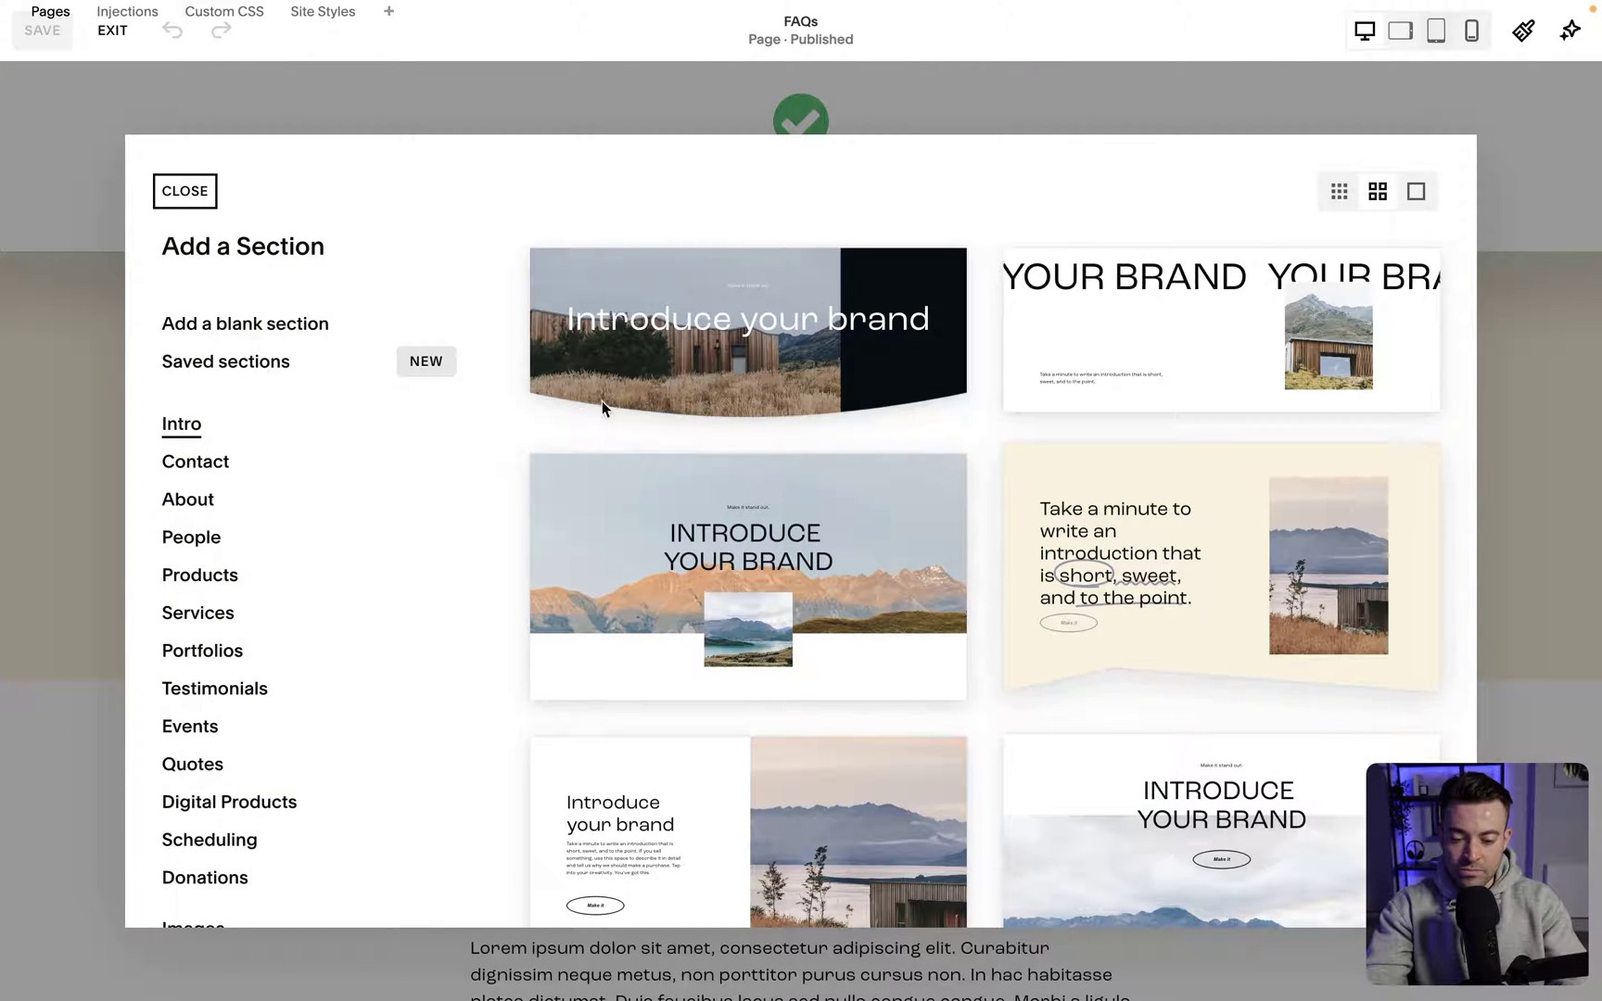
{"action": "left_click", "coordinate": [274, 326]}
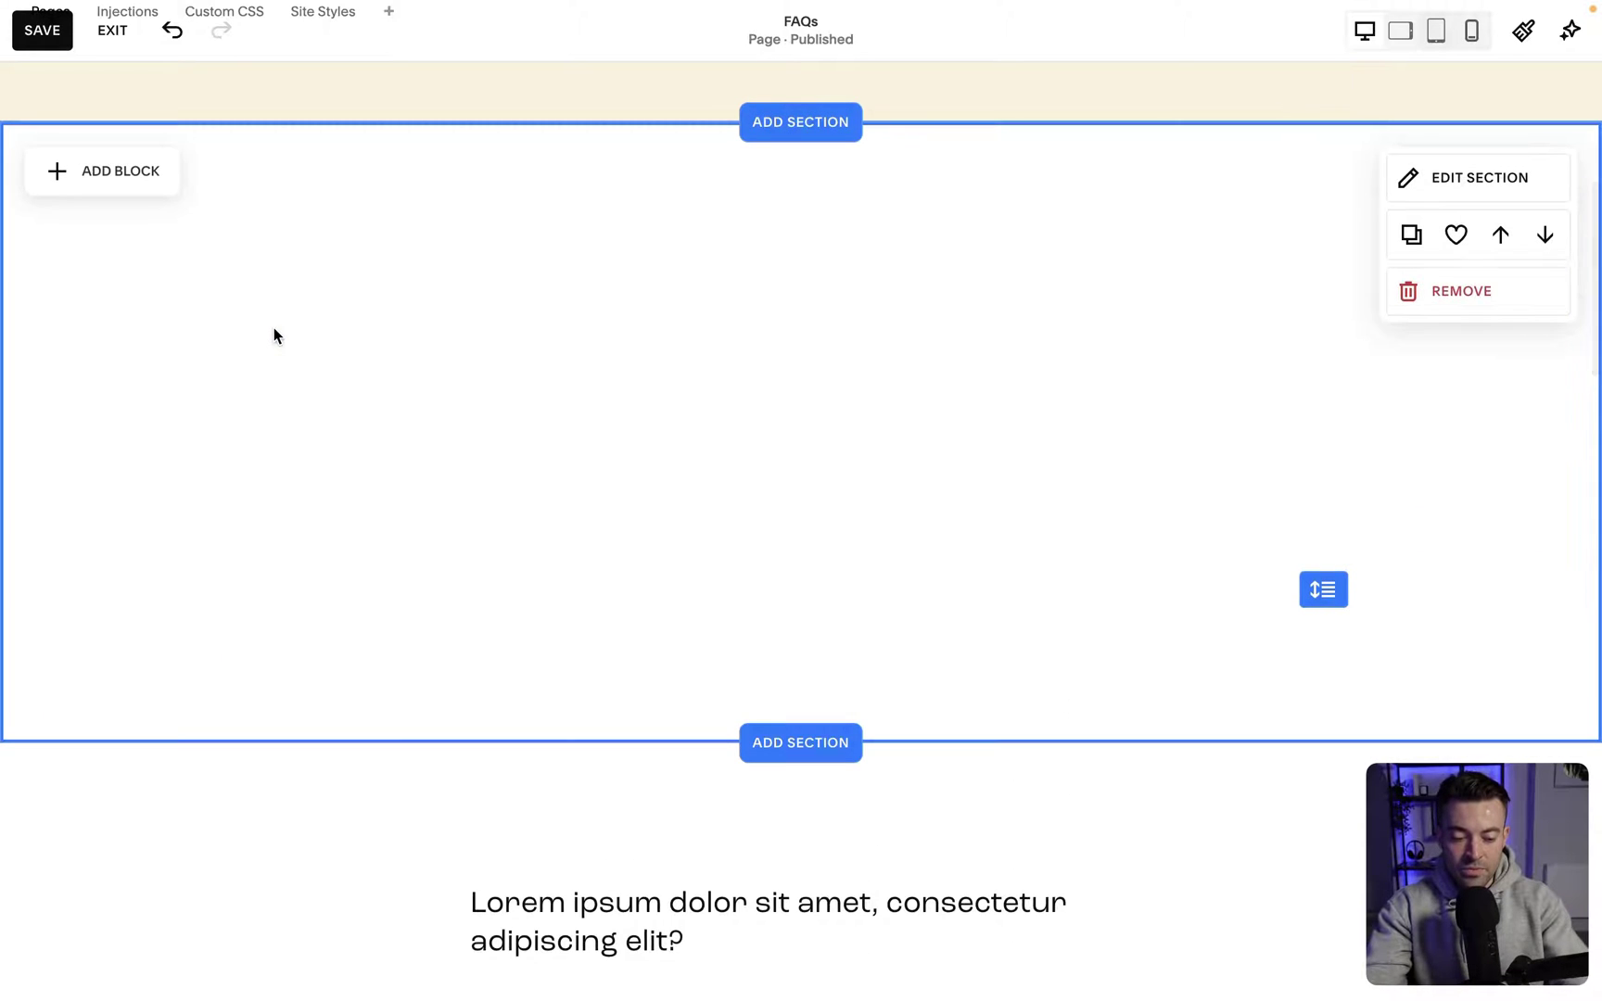
Insert an Accordion block in the blank section, widen it and centre it on the grid.
{"action": "left_click", "coordinate": [112, 182]}
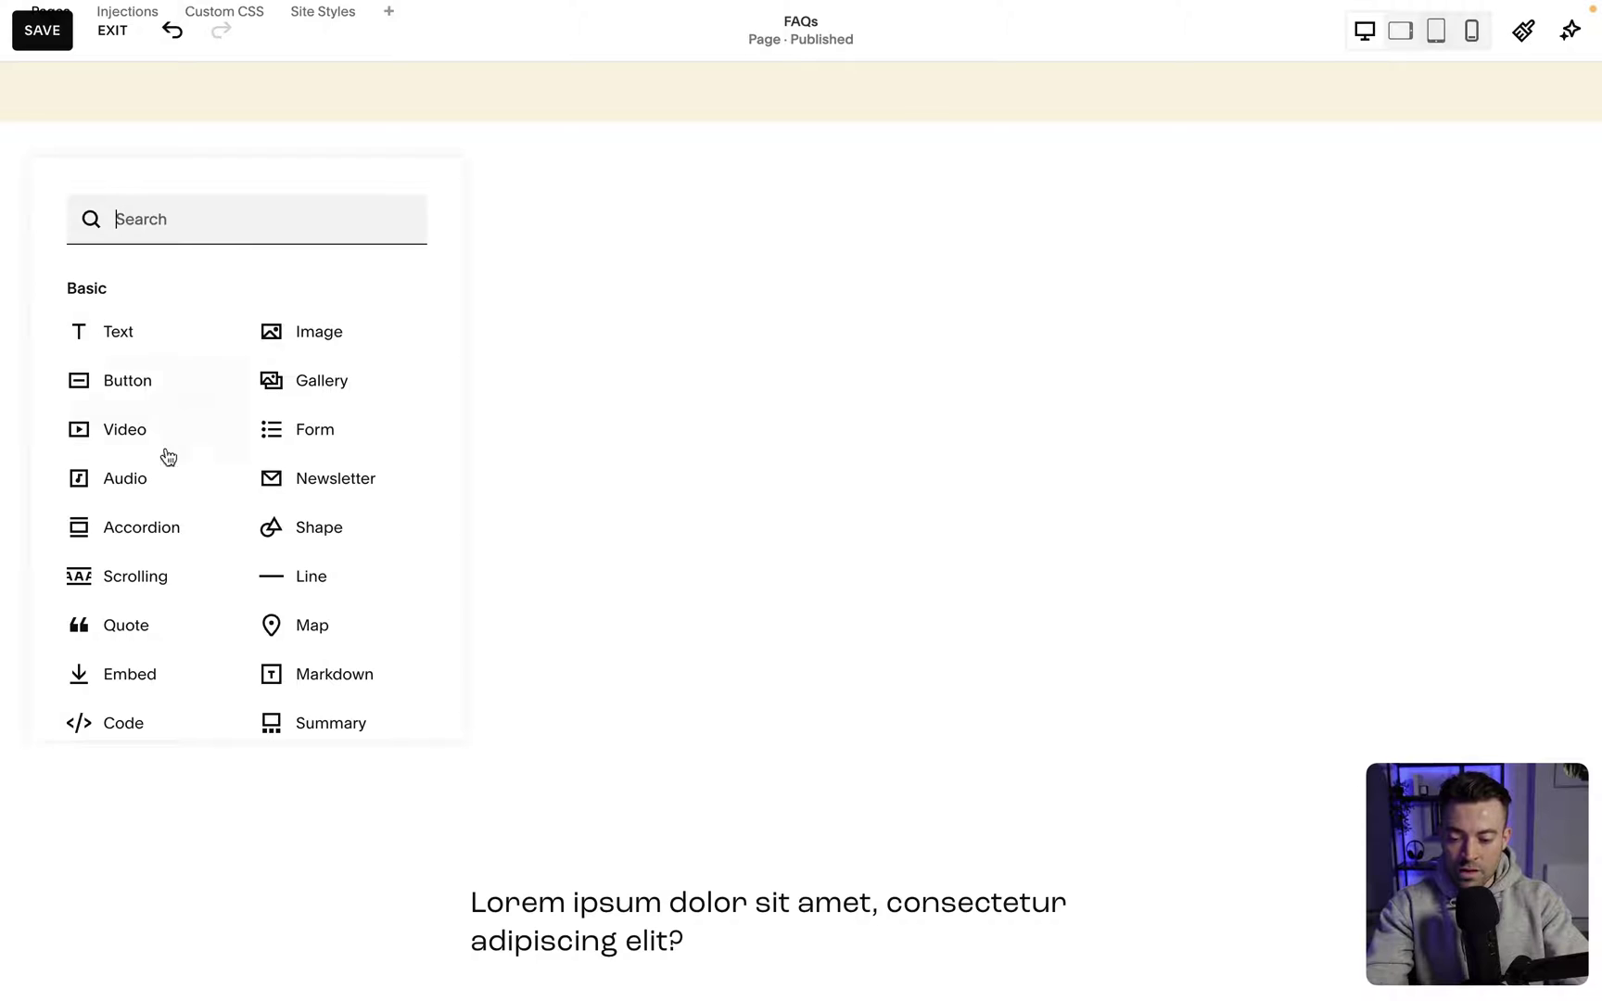
{"action": "left_click", "coordinate": [125, 528]}
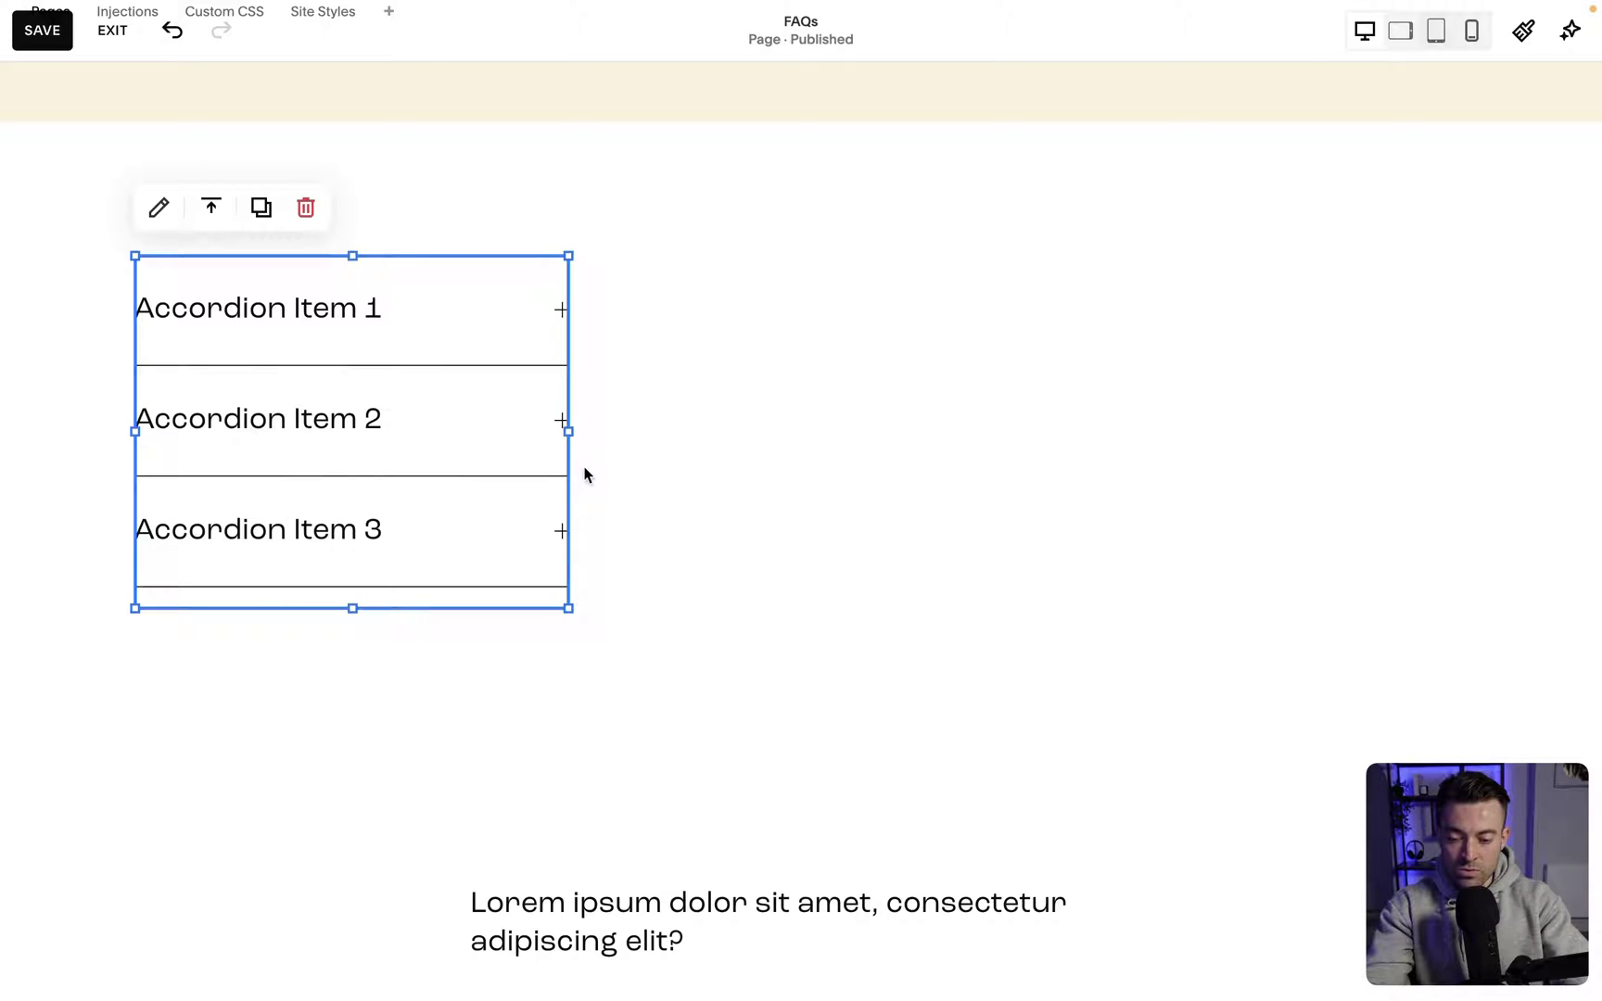
{"action": "left_click_drag", "start_coordinate": [569, 433], "coordinate": [1269, 383]}
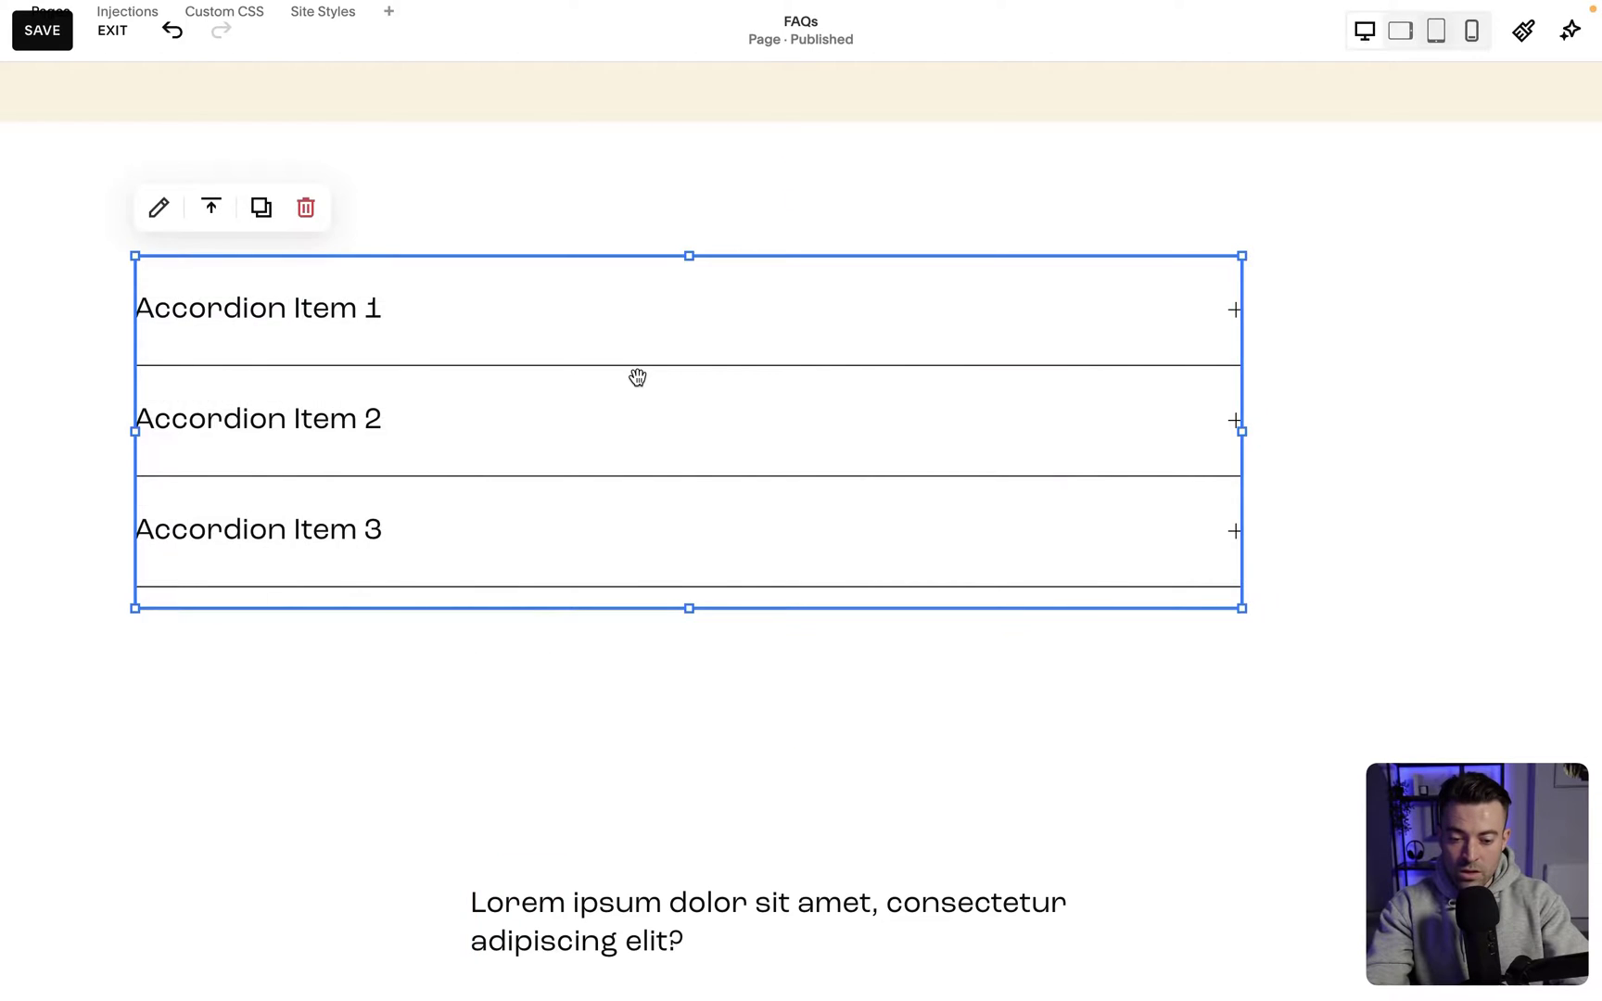
{"action": "left_click_drag", "start_coordinate": [637, 375], "coordinate": [736, 372]}
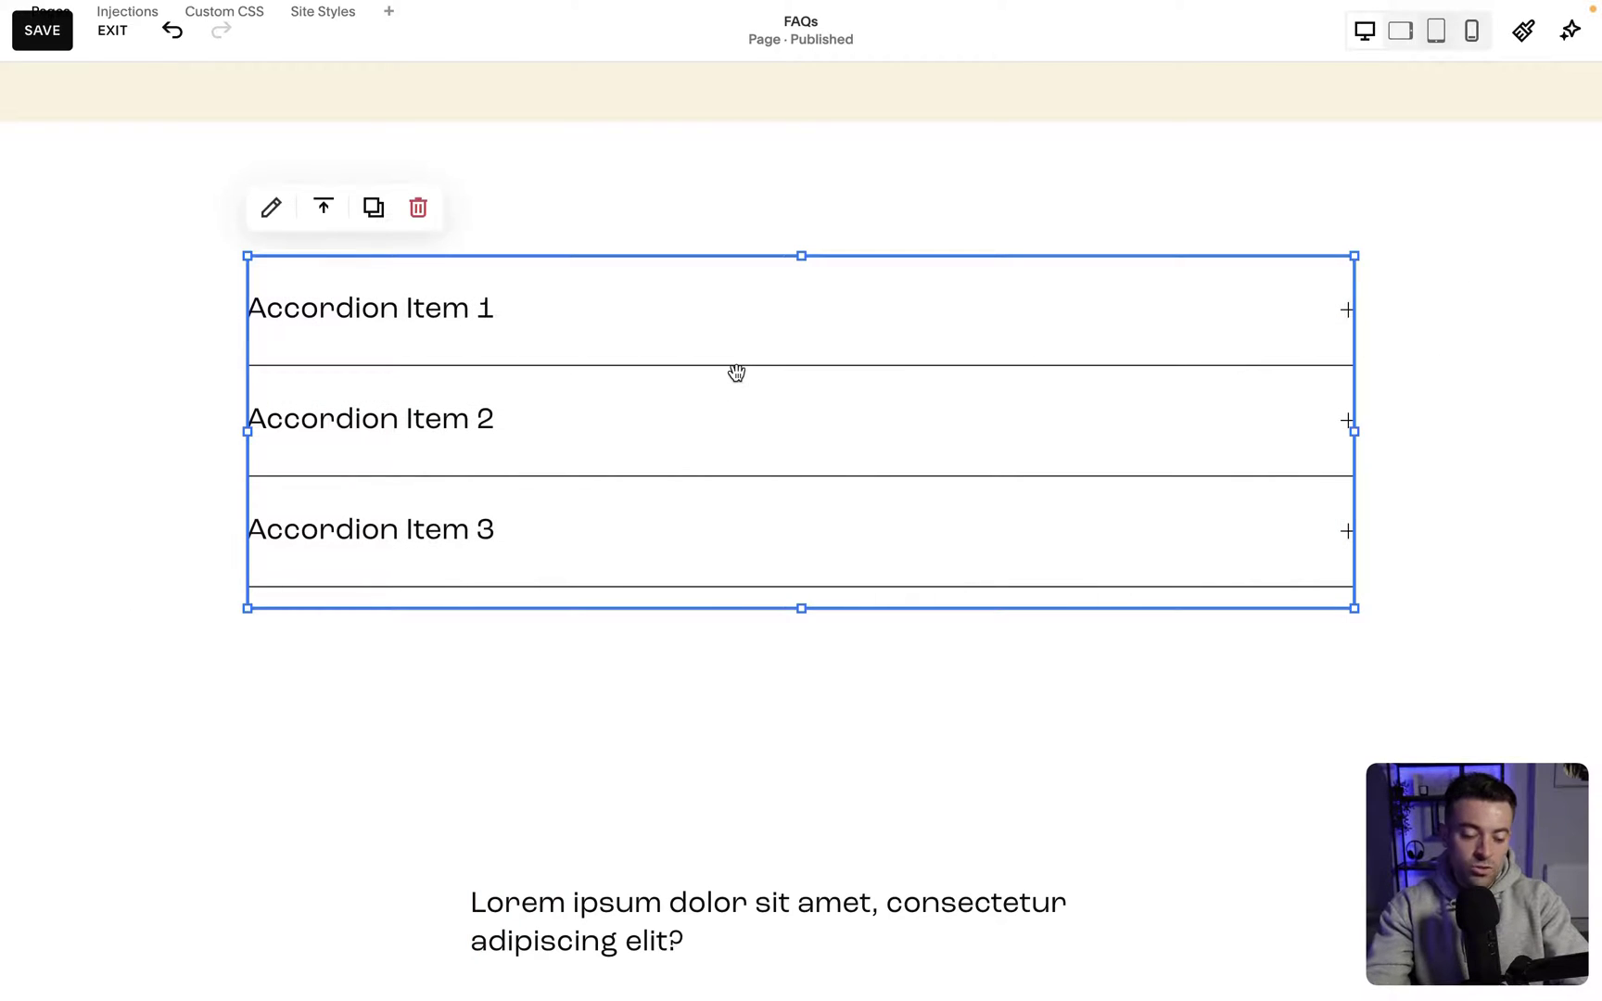
{"action": "left_click", "coordinate": [1455, 394]}
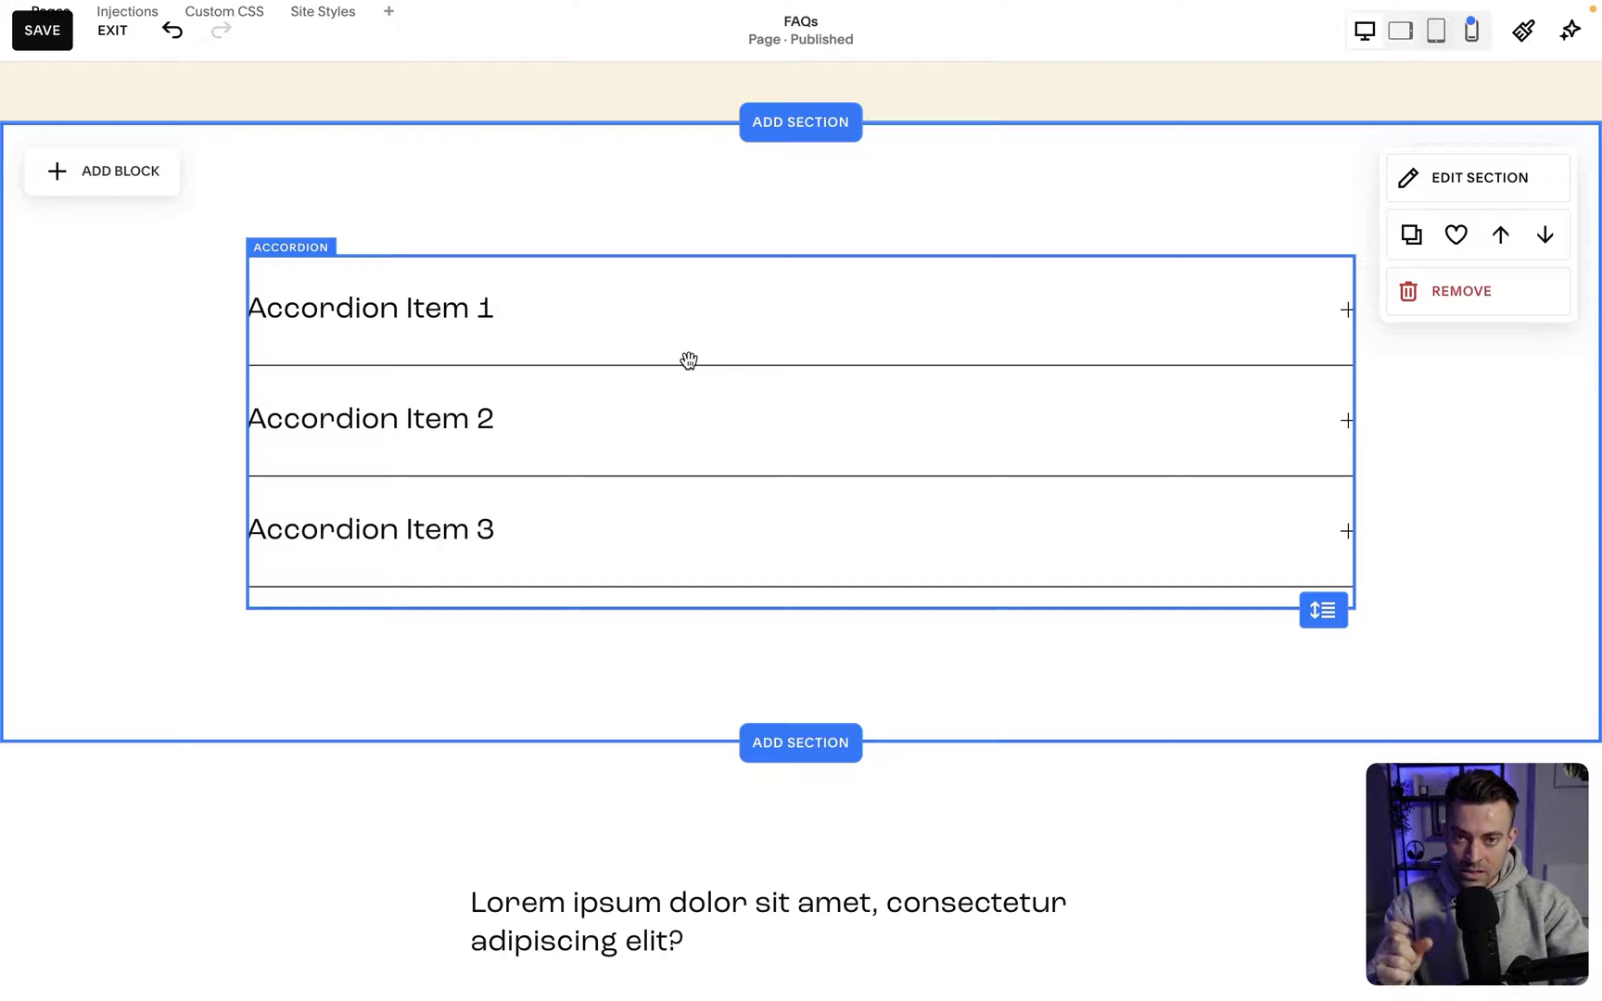
{"action": "double_click", "coordinate": [735, 356]}
Retitle the first accordion item with the sample question about the coolest dude on YouTube.
{"action": "left_click_drag", "start_coordinate": [1427, 289], "coordinate": [831, 270]}
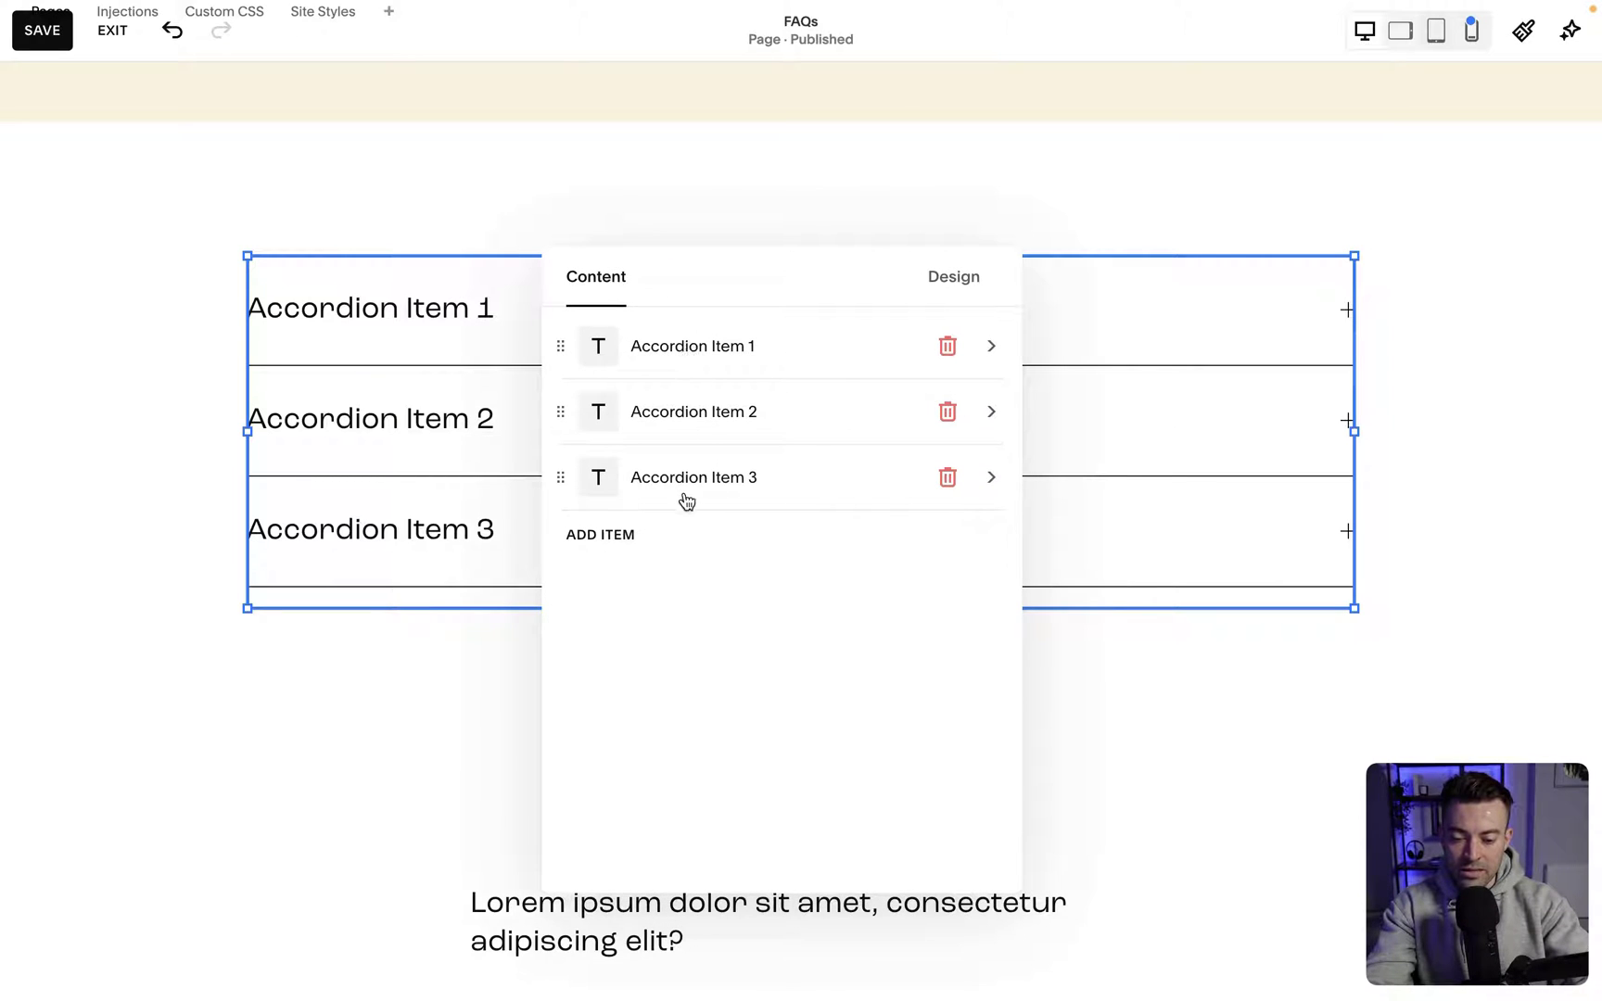
{"action": "left_click_drag", "start_coordinate": [751, 276], "coordinate": [1029, 271]}
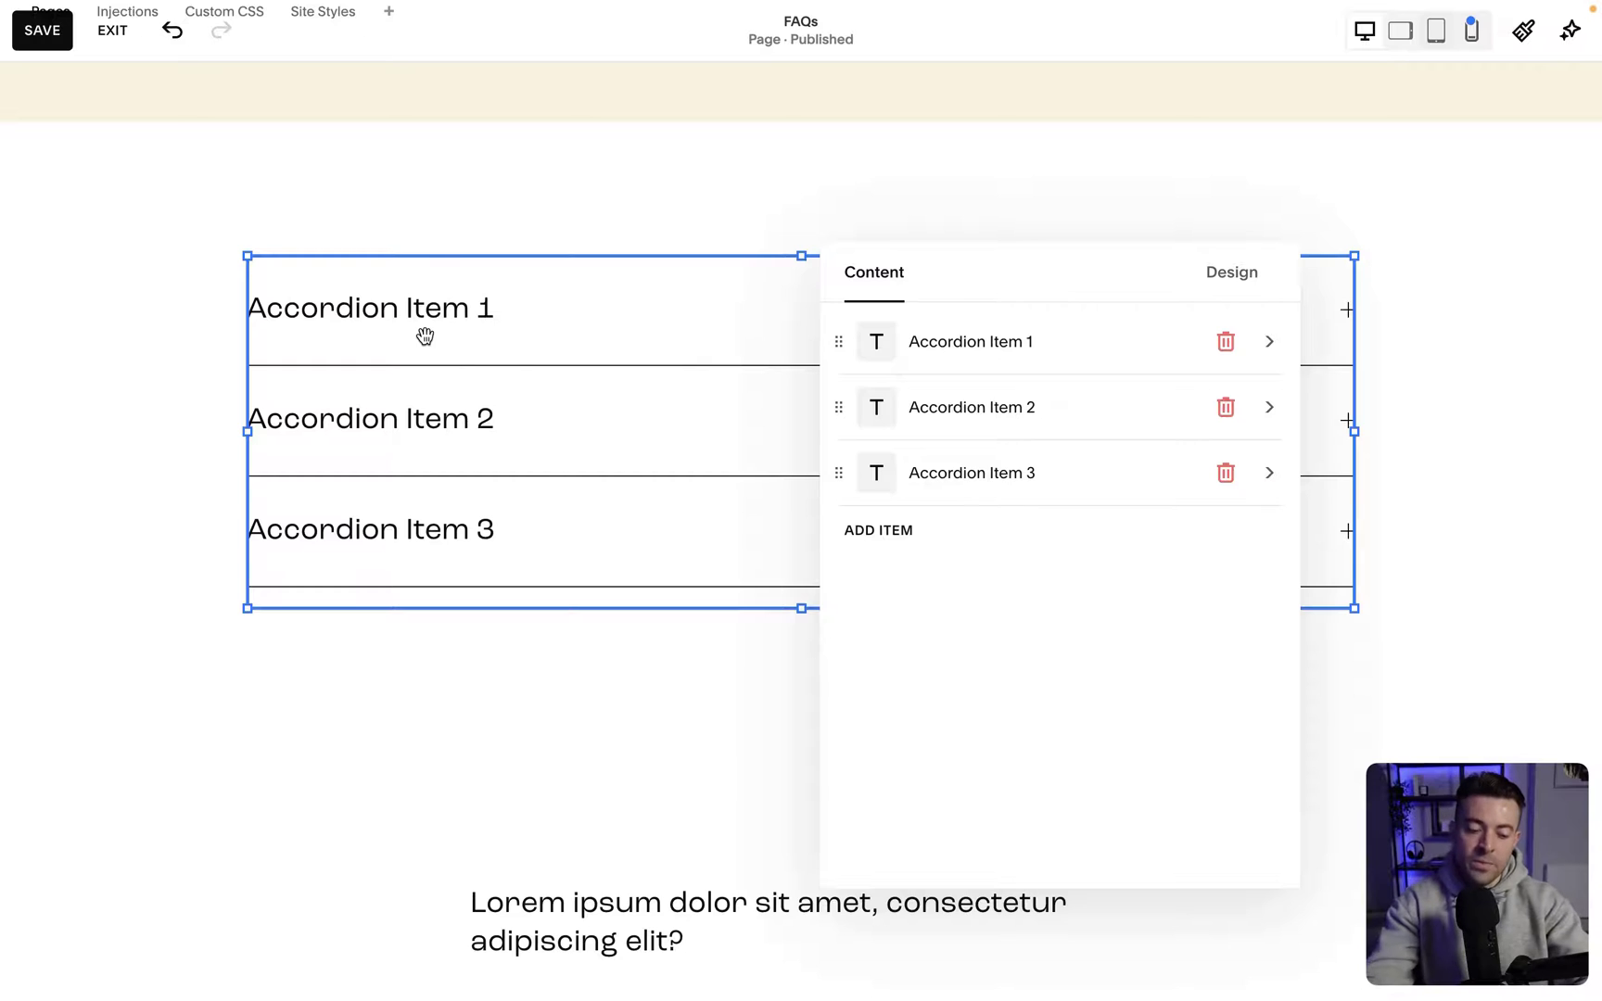
{"action": "left_click", "coordinate": [981, 347]}
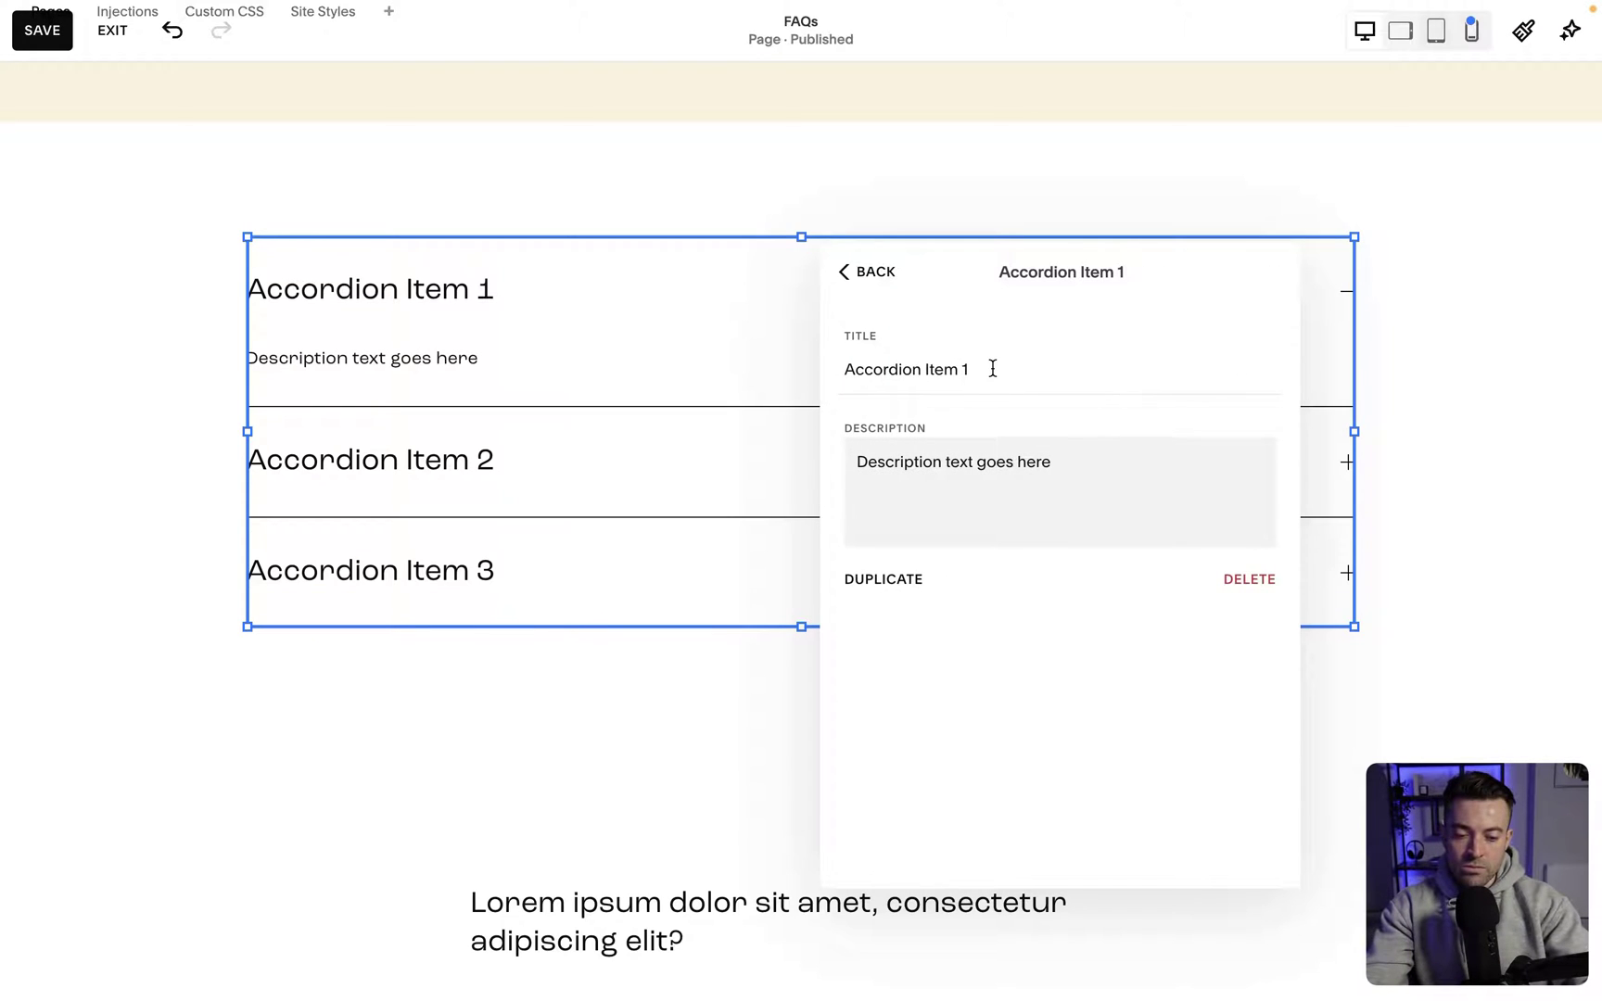
{"action": "triple_click", "coordinate": [993, 368]}
{"action": "type", "text": "Is Sam the coolest dude on"}
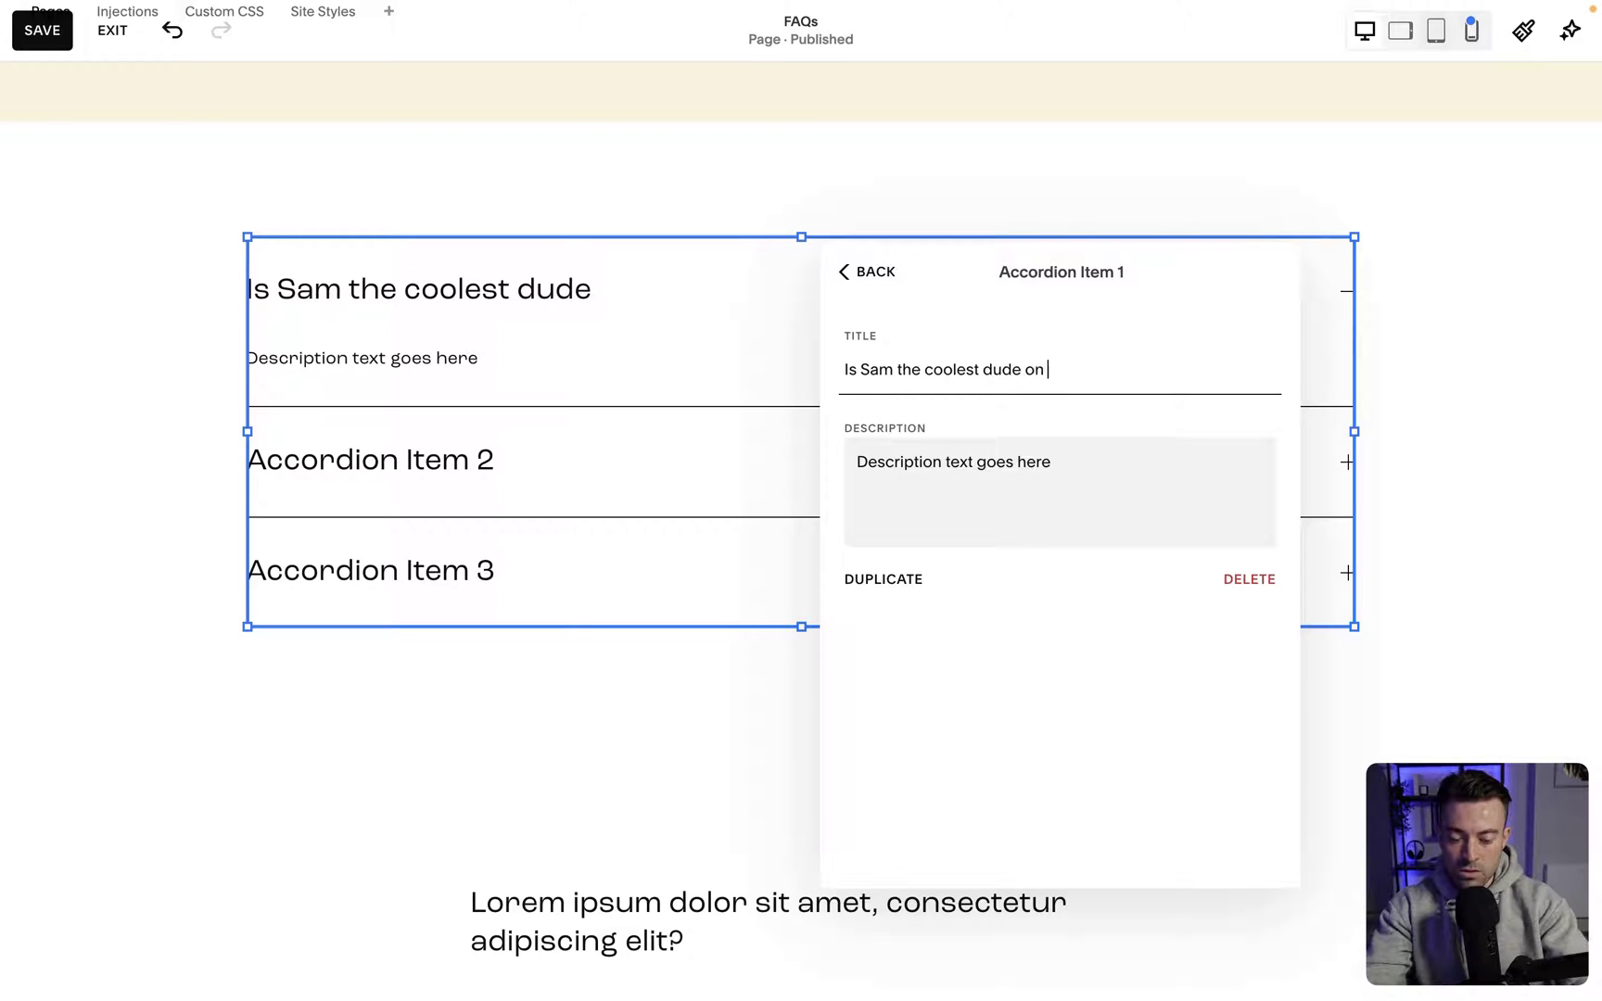
{"action": "type", "text": "YouTube/"}
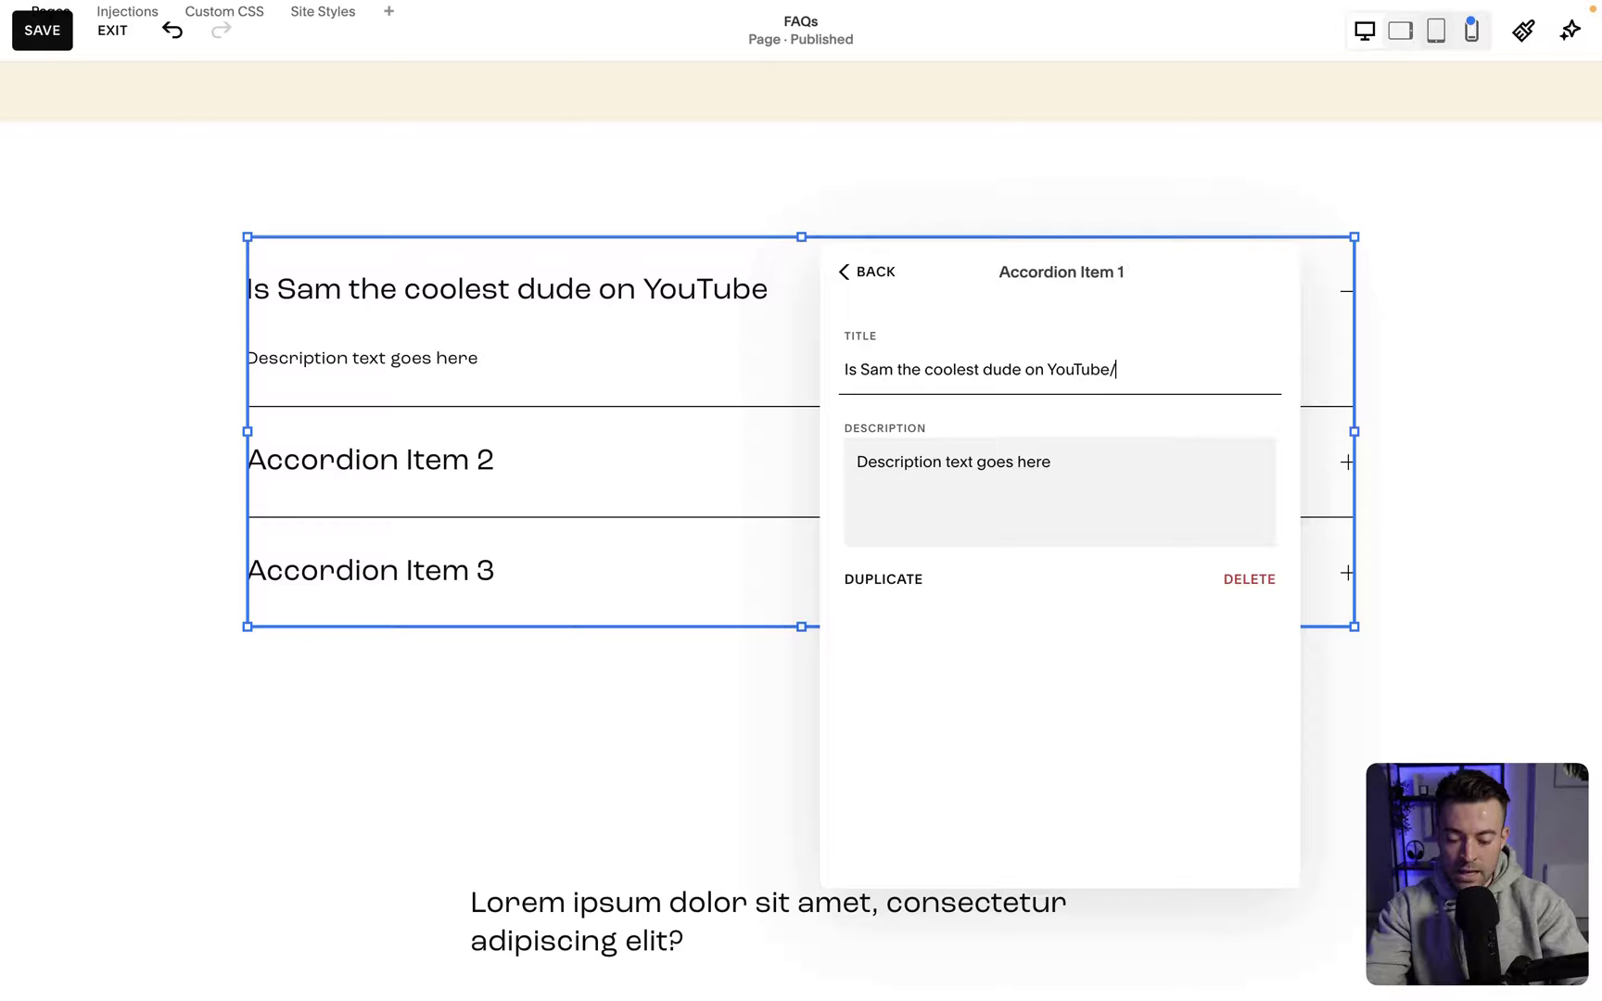
{"action": "type", "text": "the world?"}
Set the first item's answer to plain-text 'Yes' and move Accordion Item 2 up.
{"action": "triple_click", "coordinate": [962, 452]}
{"action": "type", "text": "Yes"}
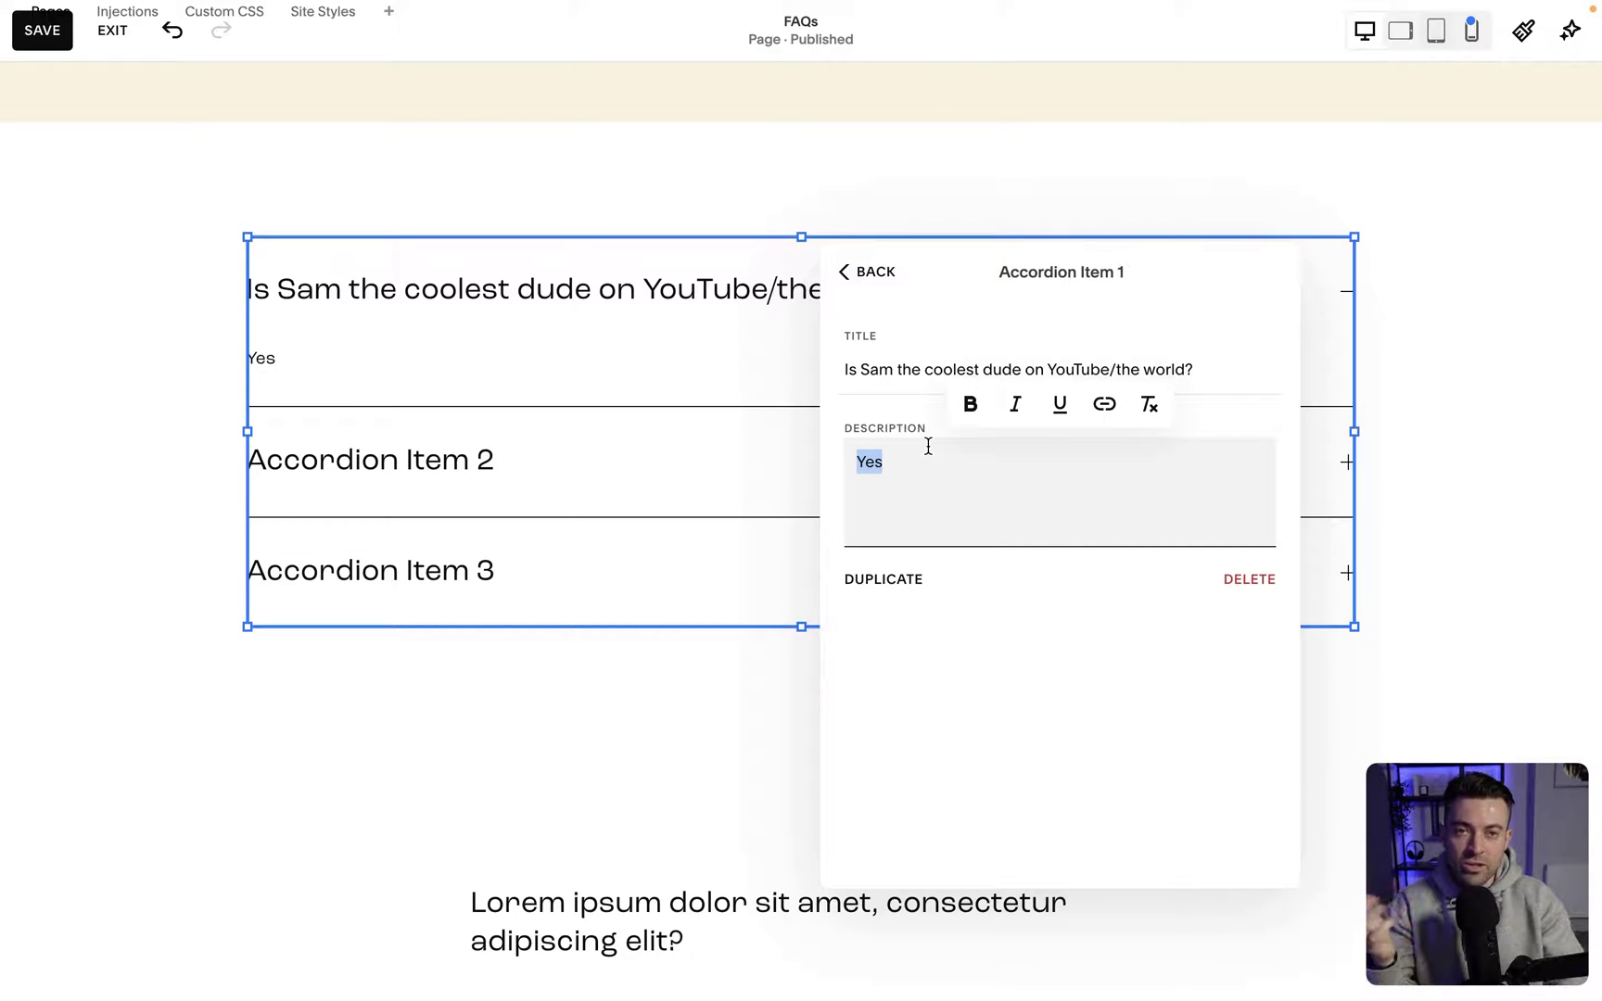
{"action": "left_click", "coordinate": [971, 404]}
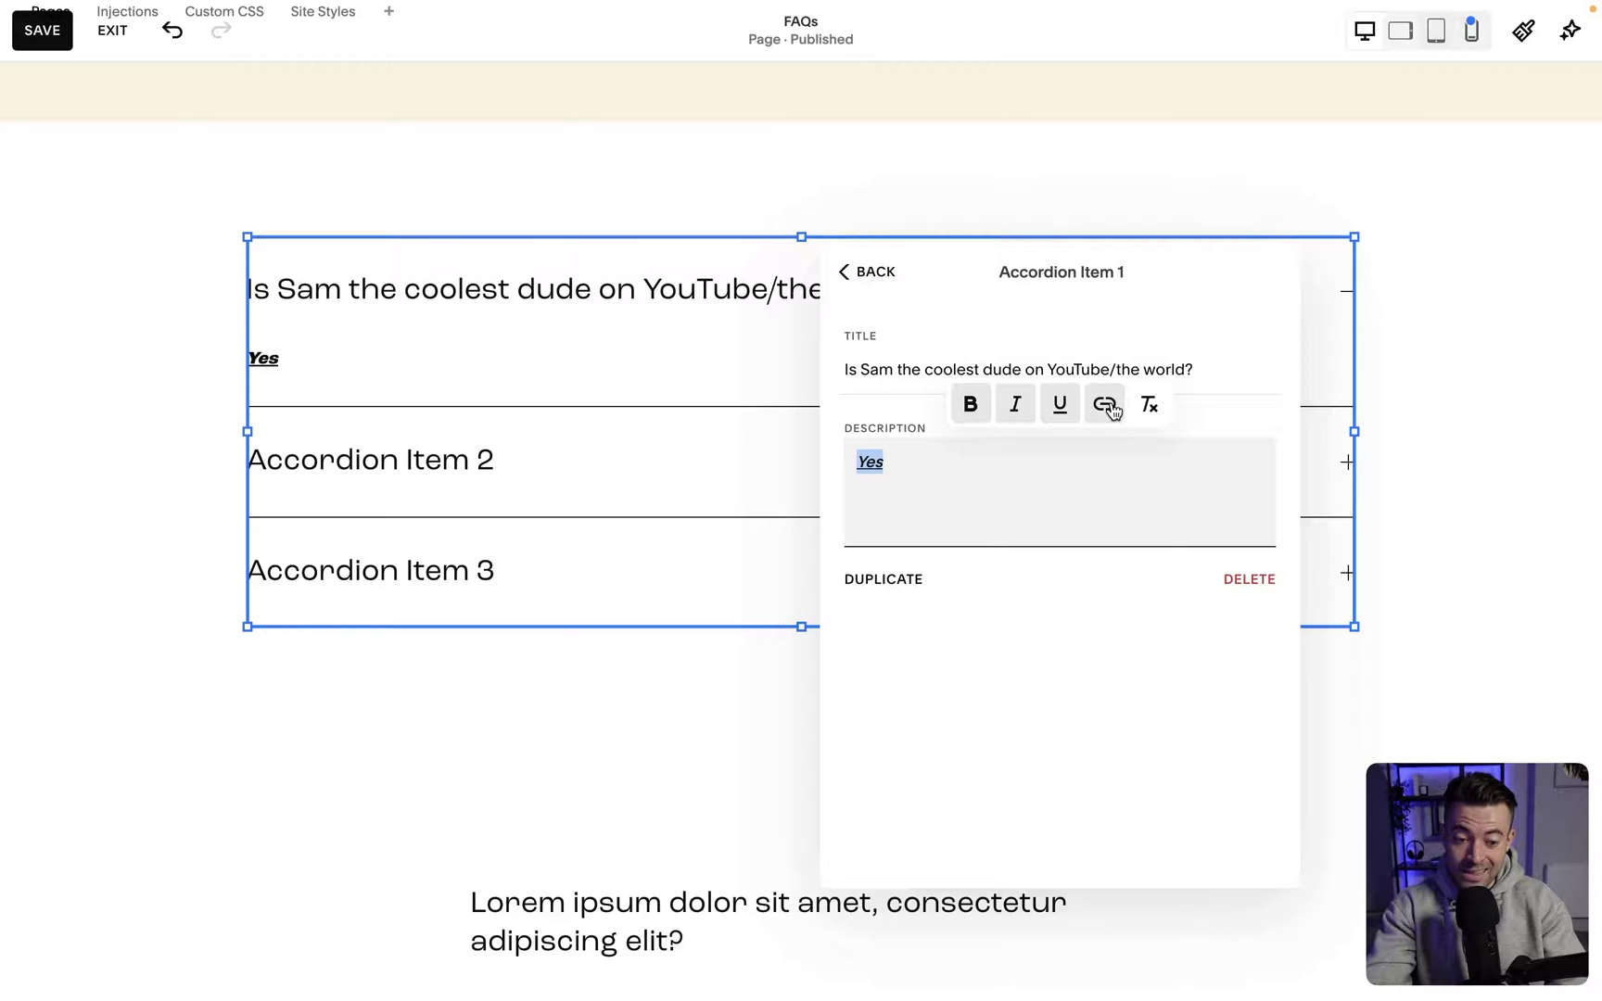
{"action": "left_click", "coordinate": [1150, 405]}
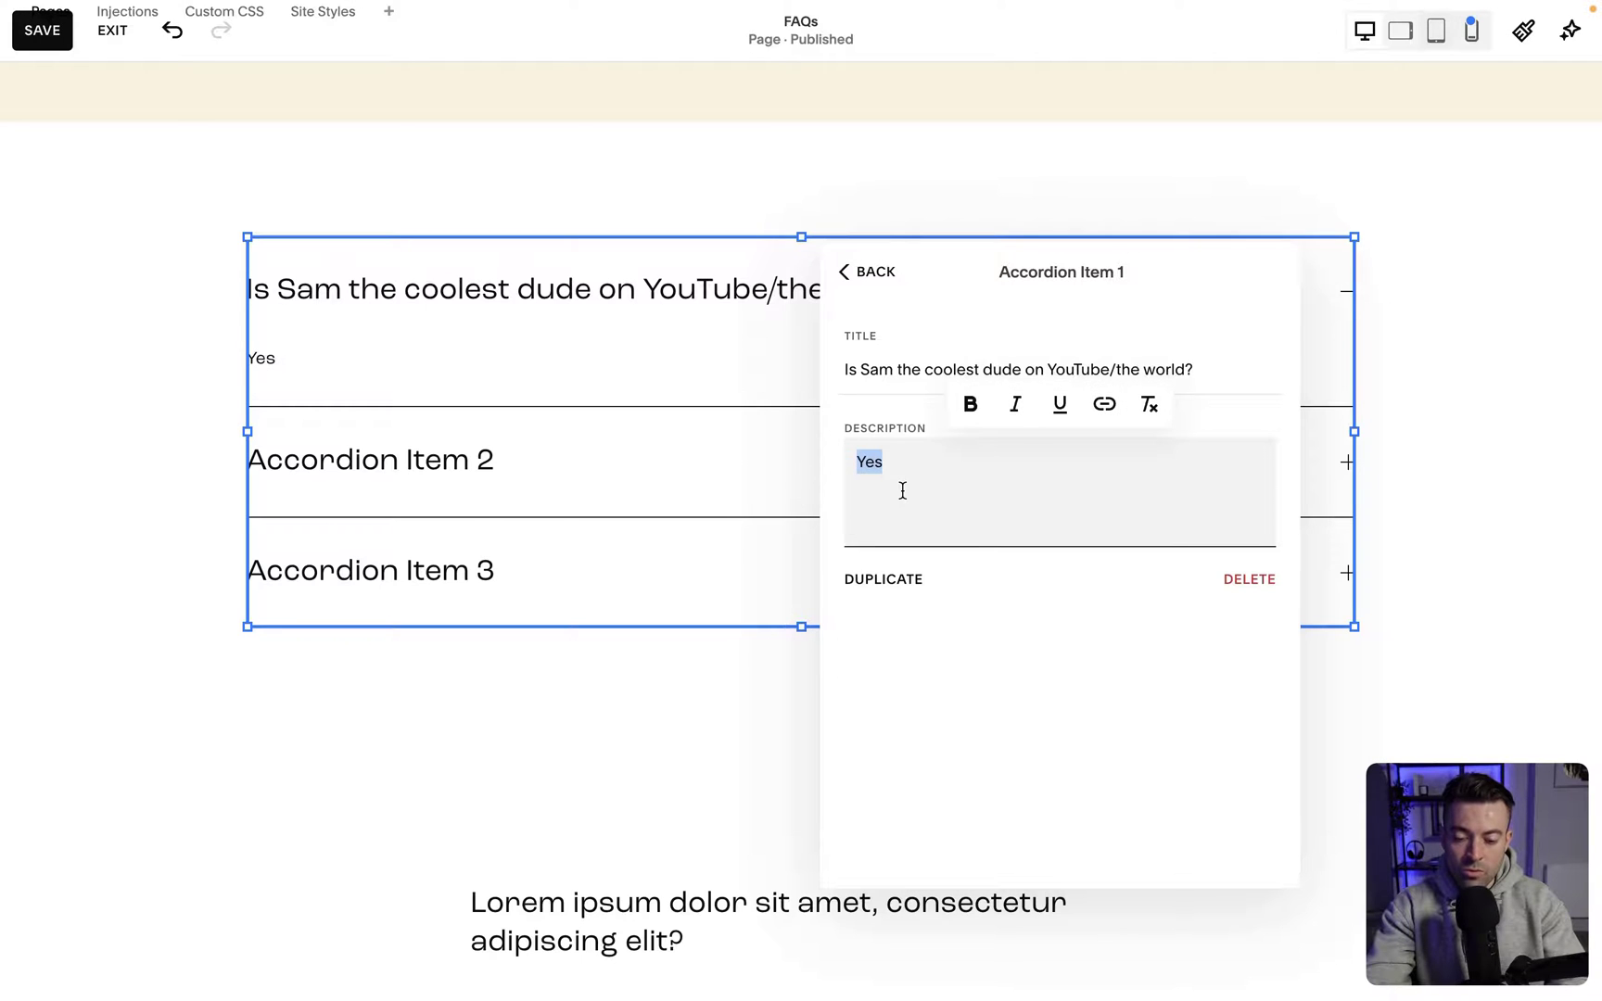
{"action": "key", "text": "Escape"}
{"action": "mouse_move", "coordinate": [927, 400]}
{"action": "left_mouse_down"}
{"action": "mouse_move", "coordinate": [933, 458]}
{"action": "mouse_move", "coordinate": [933, 337]}
{"action": "mouse_move", "coordinate": [947, 489]}
{"action": "mouse_move", "coordinate": [915, 347]}
{"action": "mouse_move", "coordinate": [927, 413]}
{"action": "left_mouse_up"}
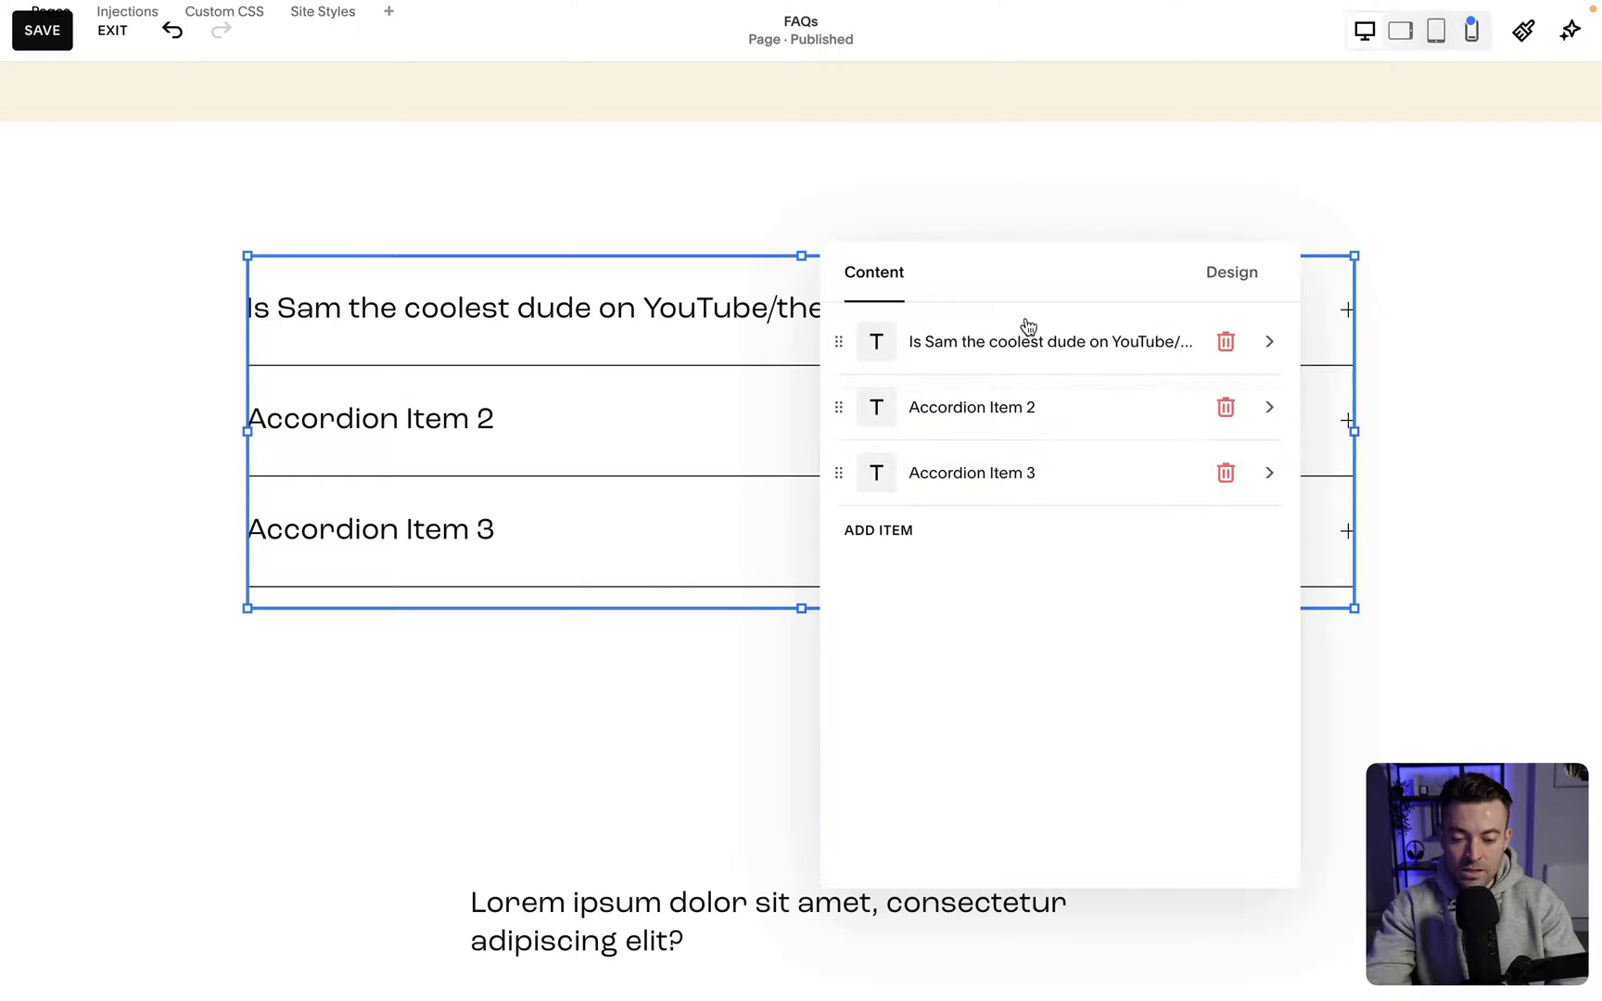
Move the sample question to the bottom and delete Accordion Items 3 and 2.
{"action": "left_click_drag", "start_coordinate": [1027, 327], "coordinate": [1026, 479]}
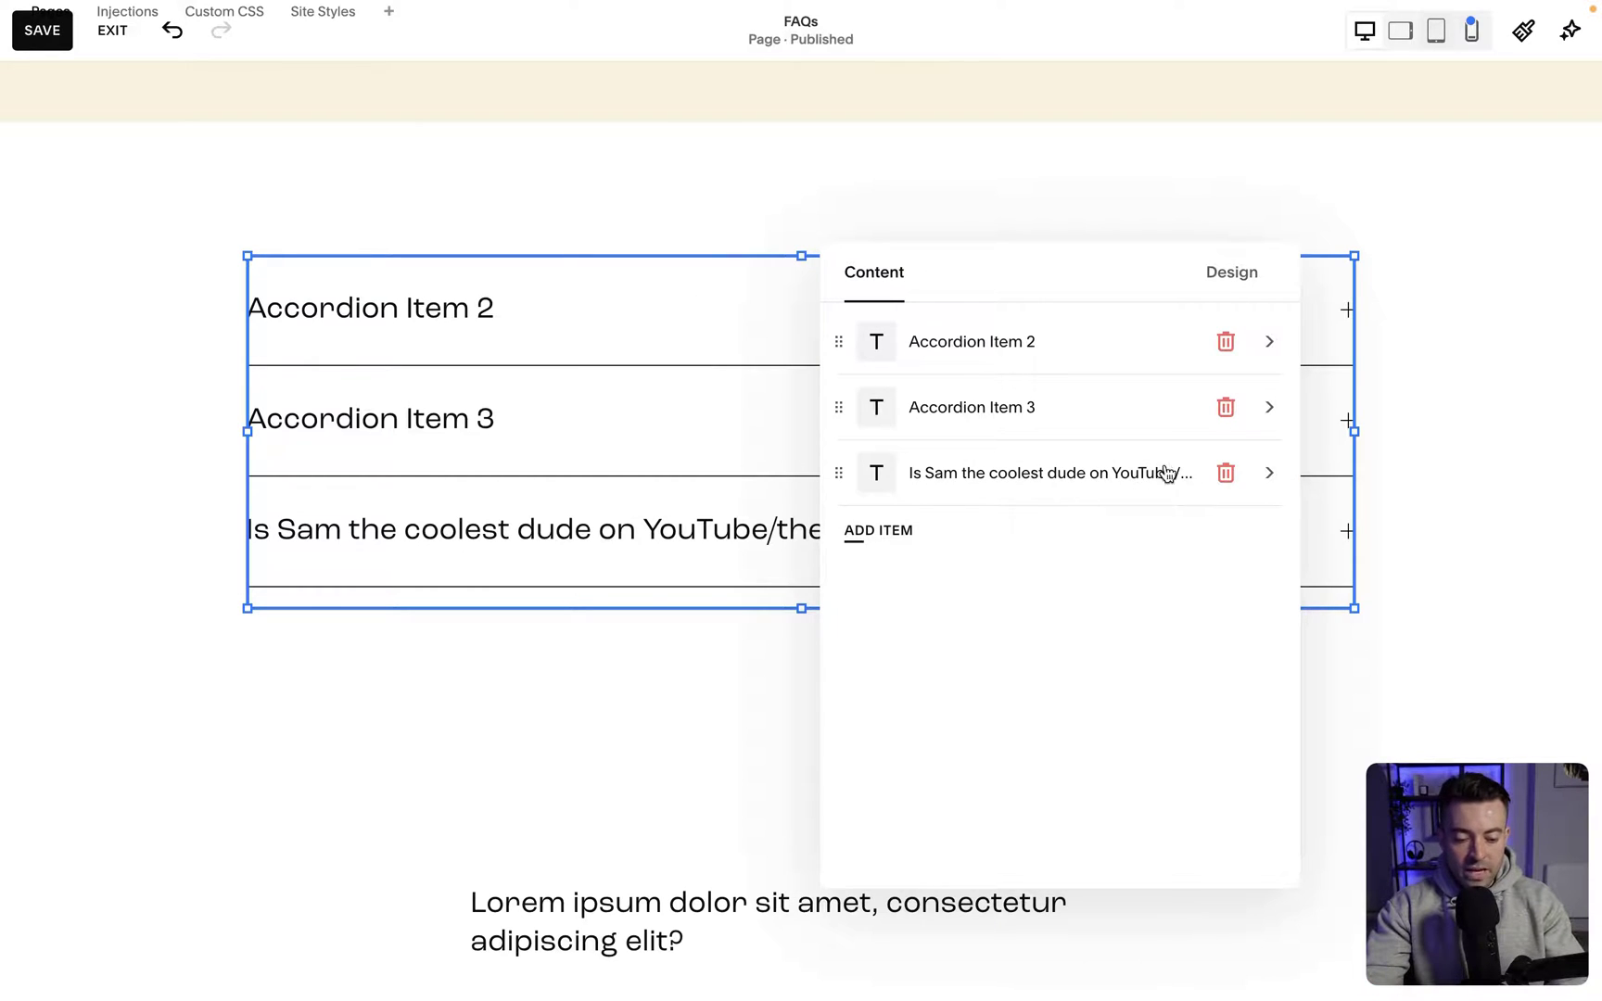
{"action": "left_click", "coordinate": [1227, 406]}
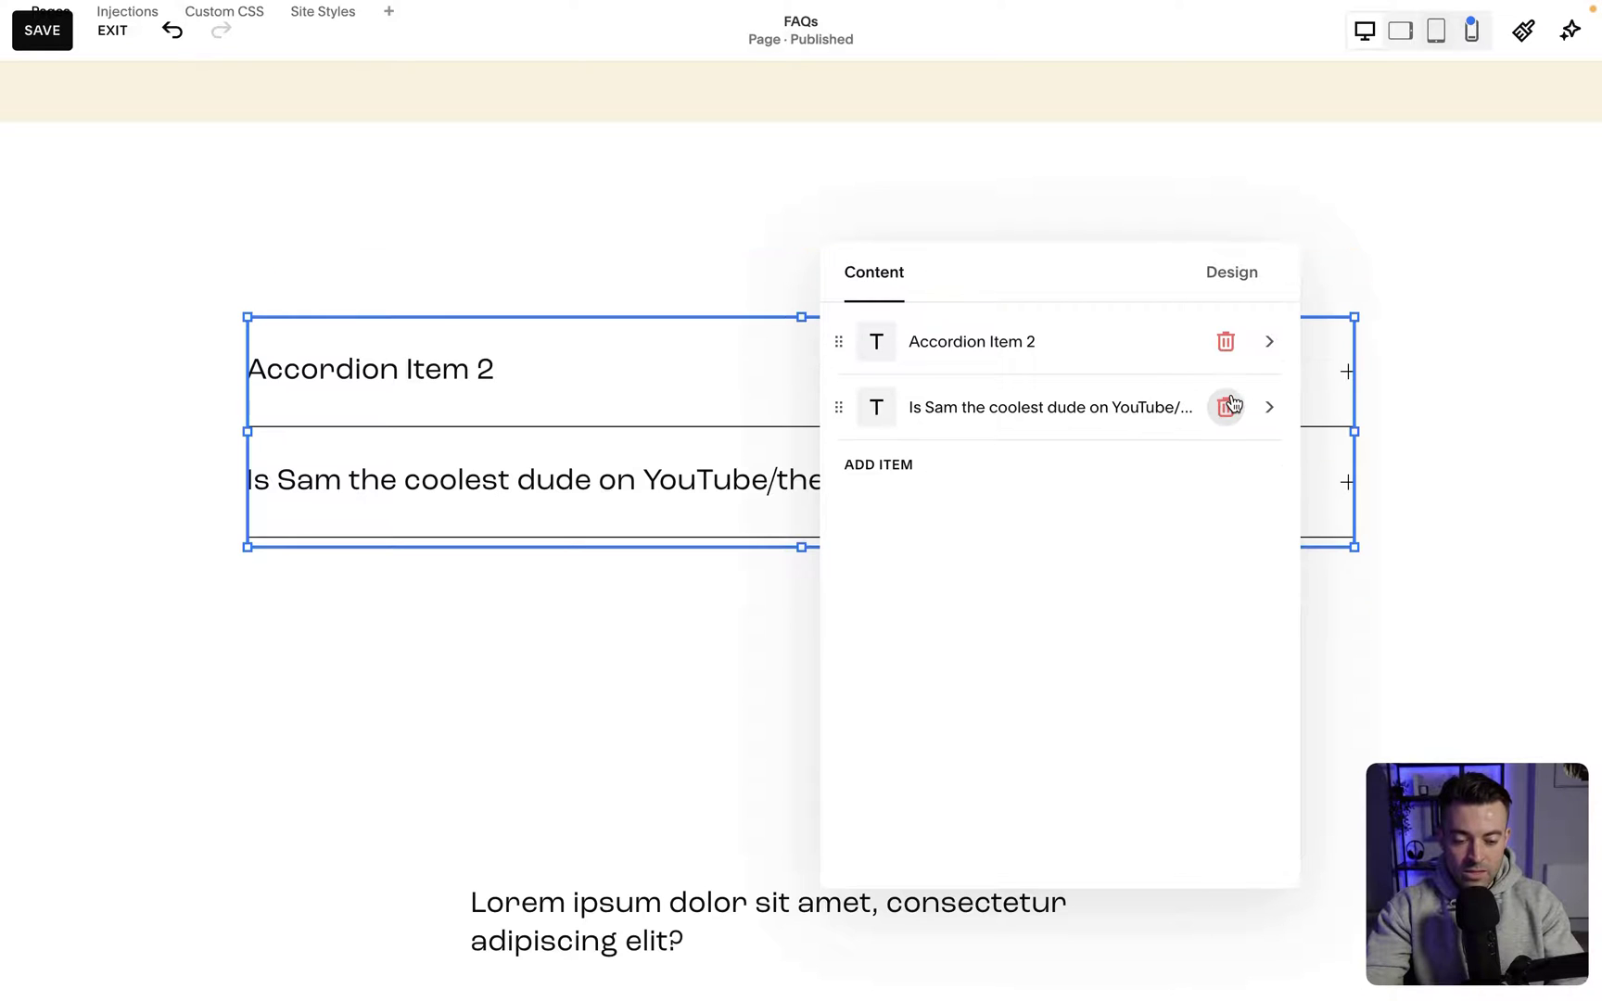
{"action": "left_click", "coordinate": [1225, 343]}
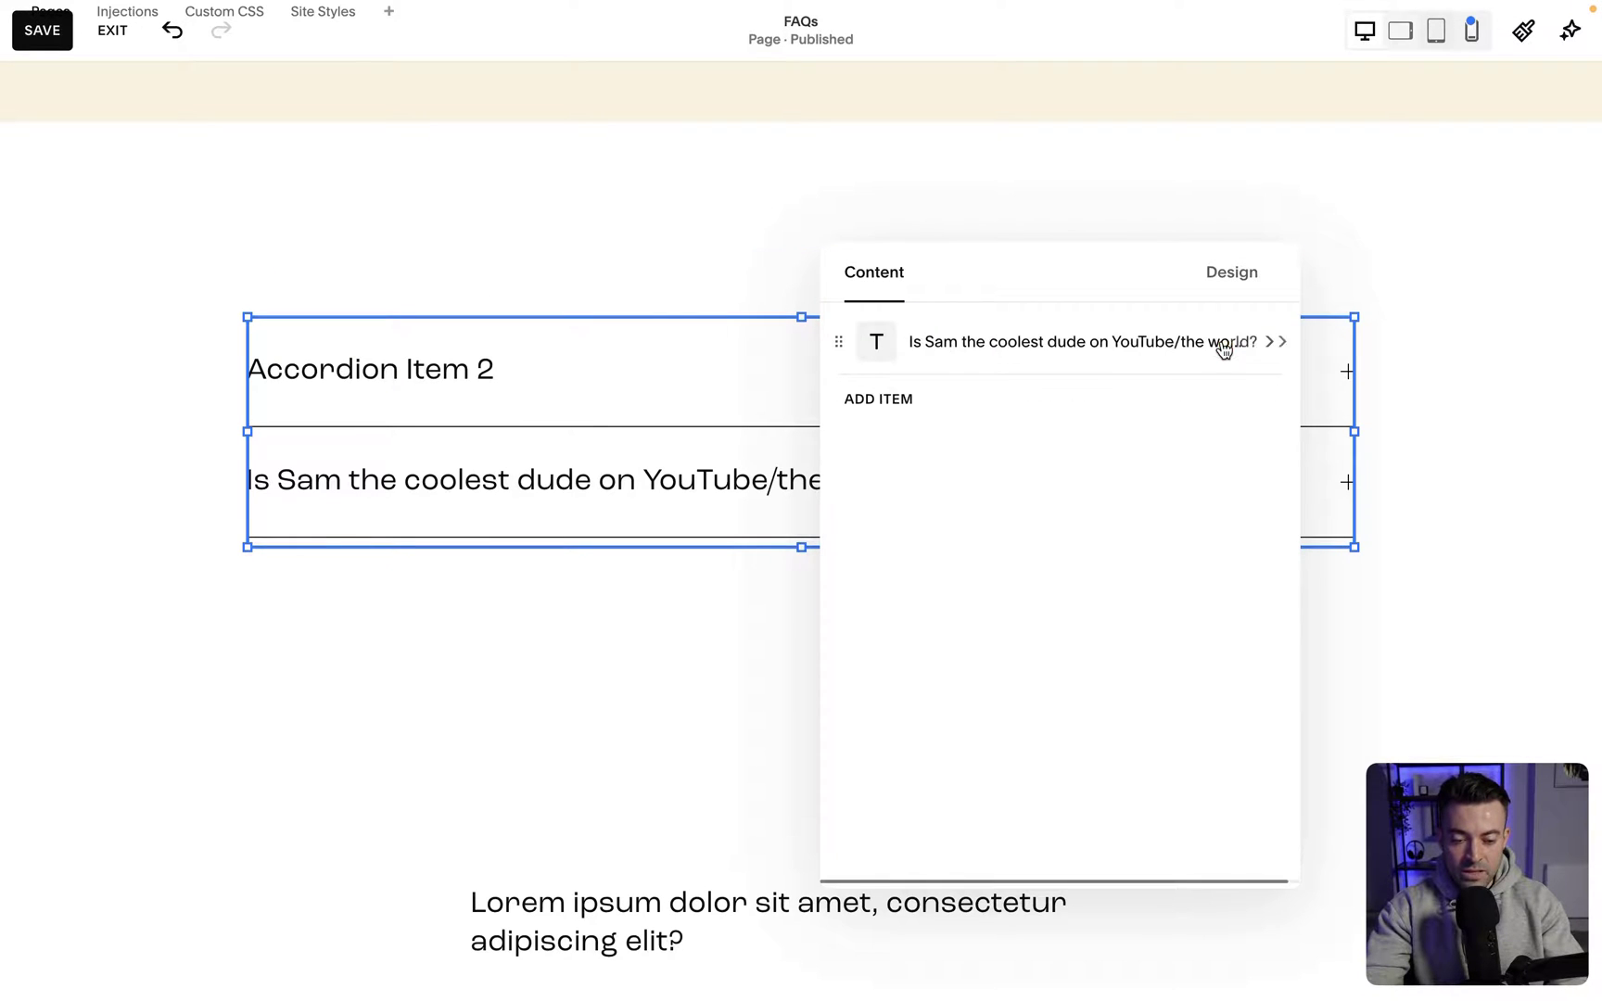
Duplicate the sample question item twice, giving three identical questions.
{"action": "left_click", "coordinate": [1042, 345]}
{"action": "left_click", "coordinate": [878, 575]}
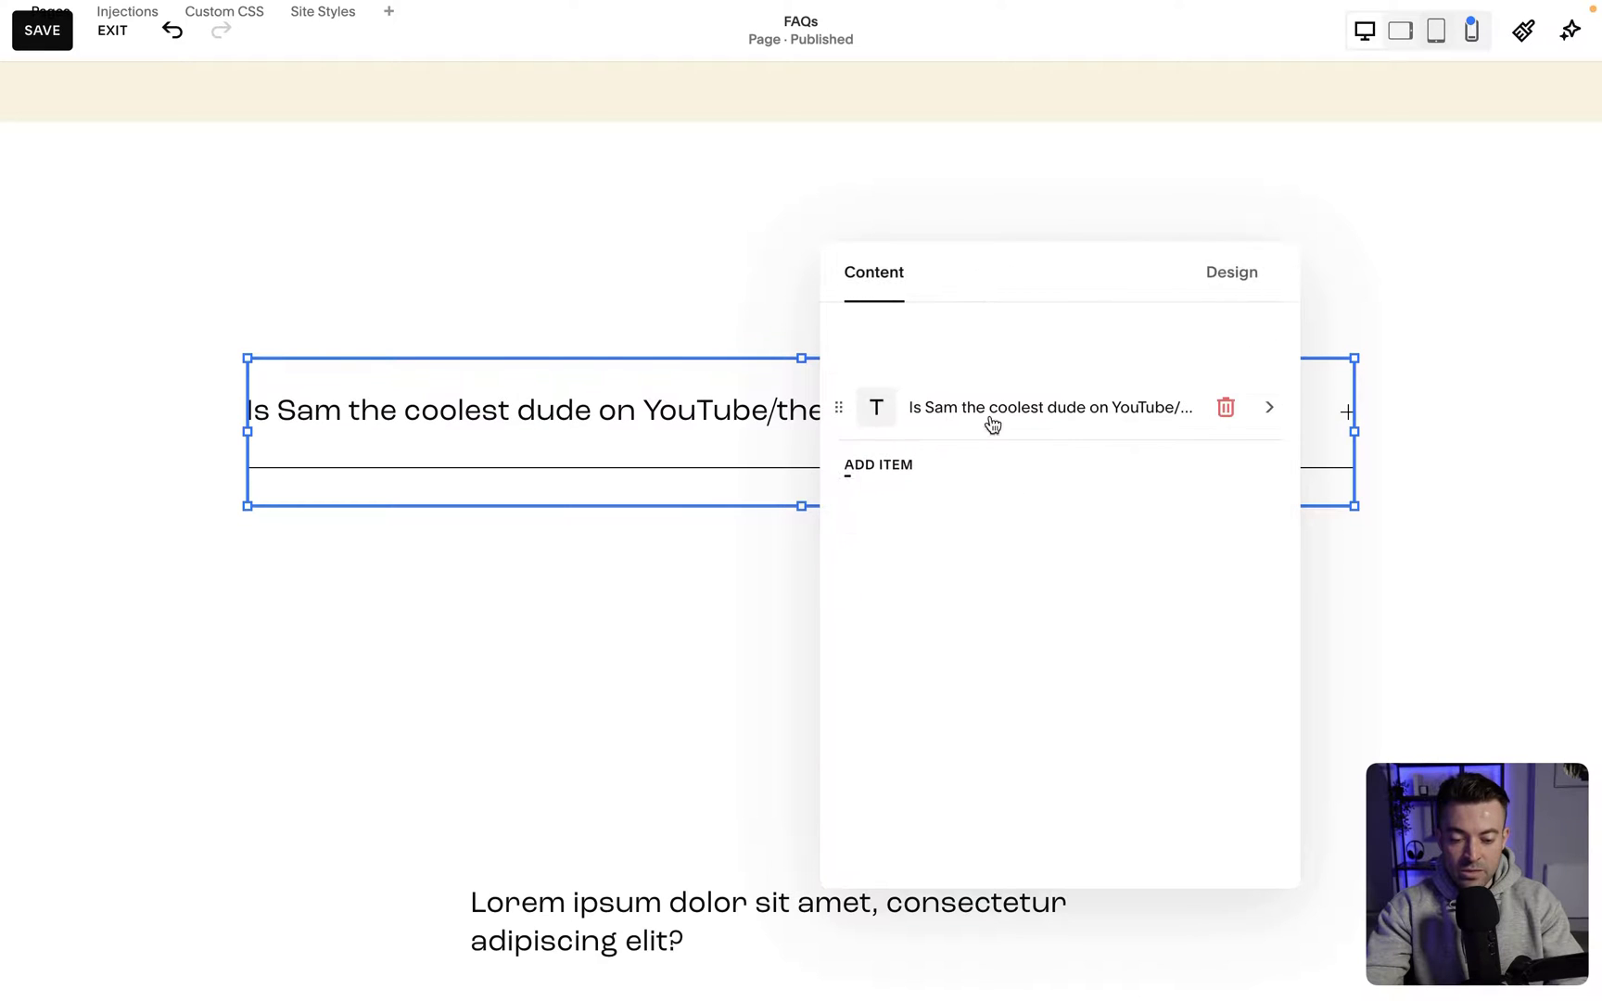
{"action": "left_click", "coordinate": [992, 424]}
{"action": "left_click", "coordinate": [891, 576]}
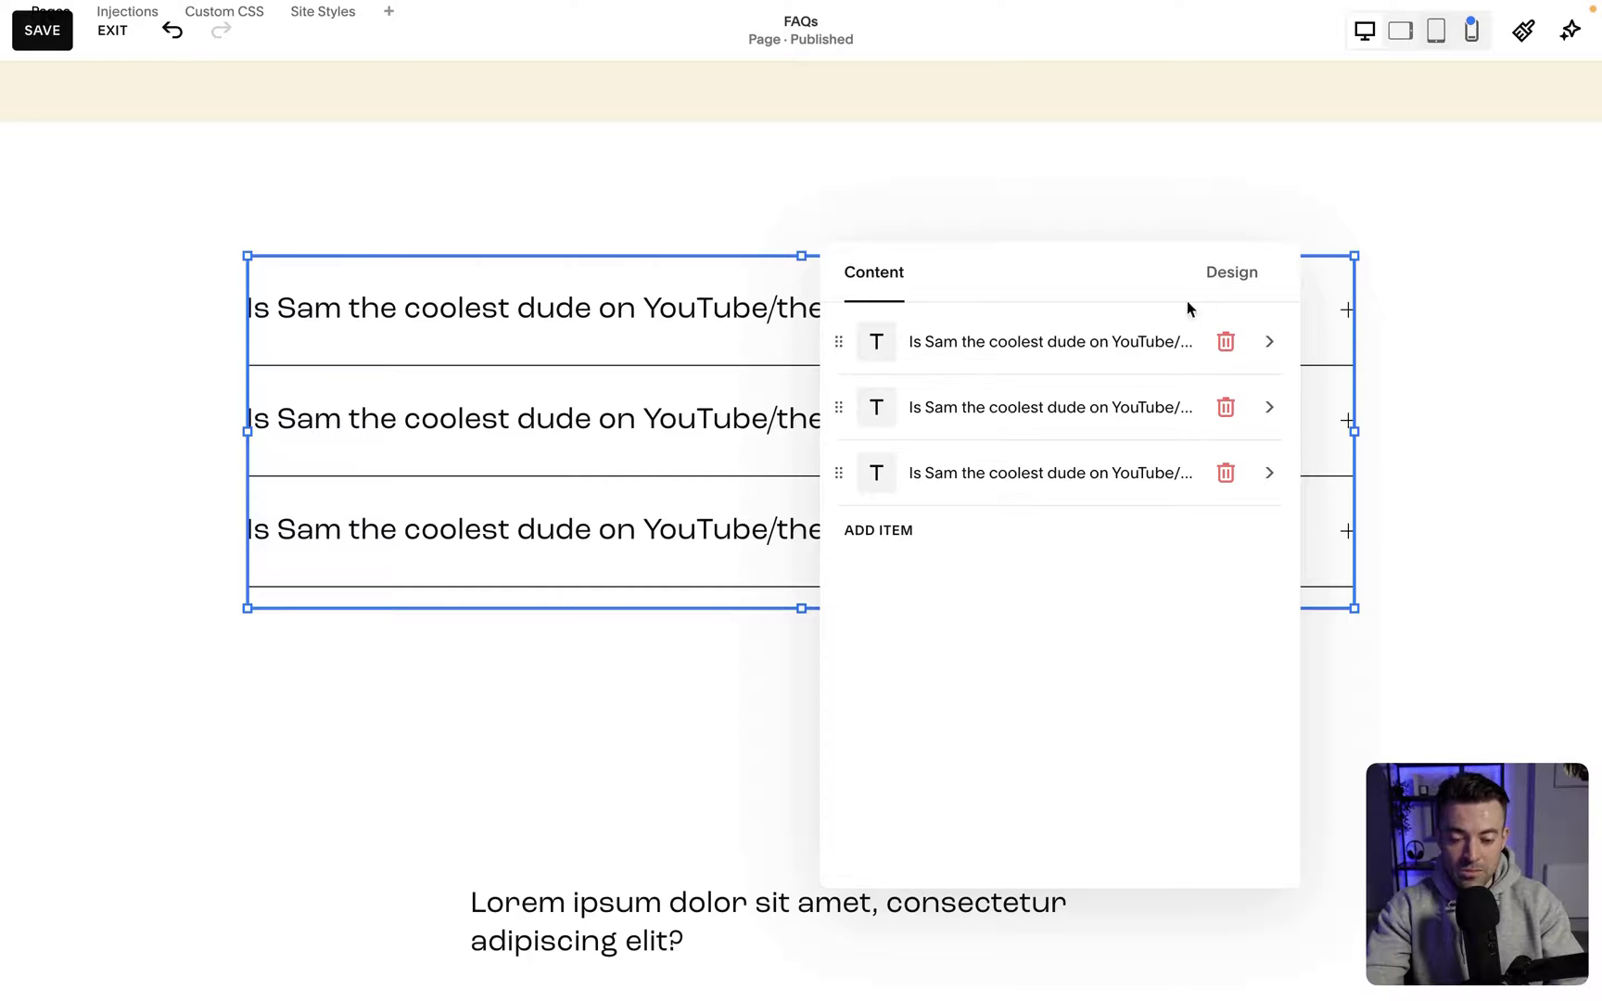
Shift the accordion block right on the grid and open its Design Title settings.
{"action": "left_click", "coordinate": [1244, 276]}
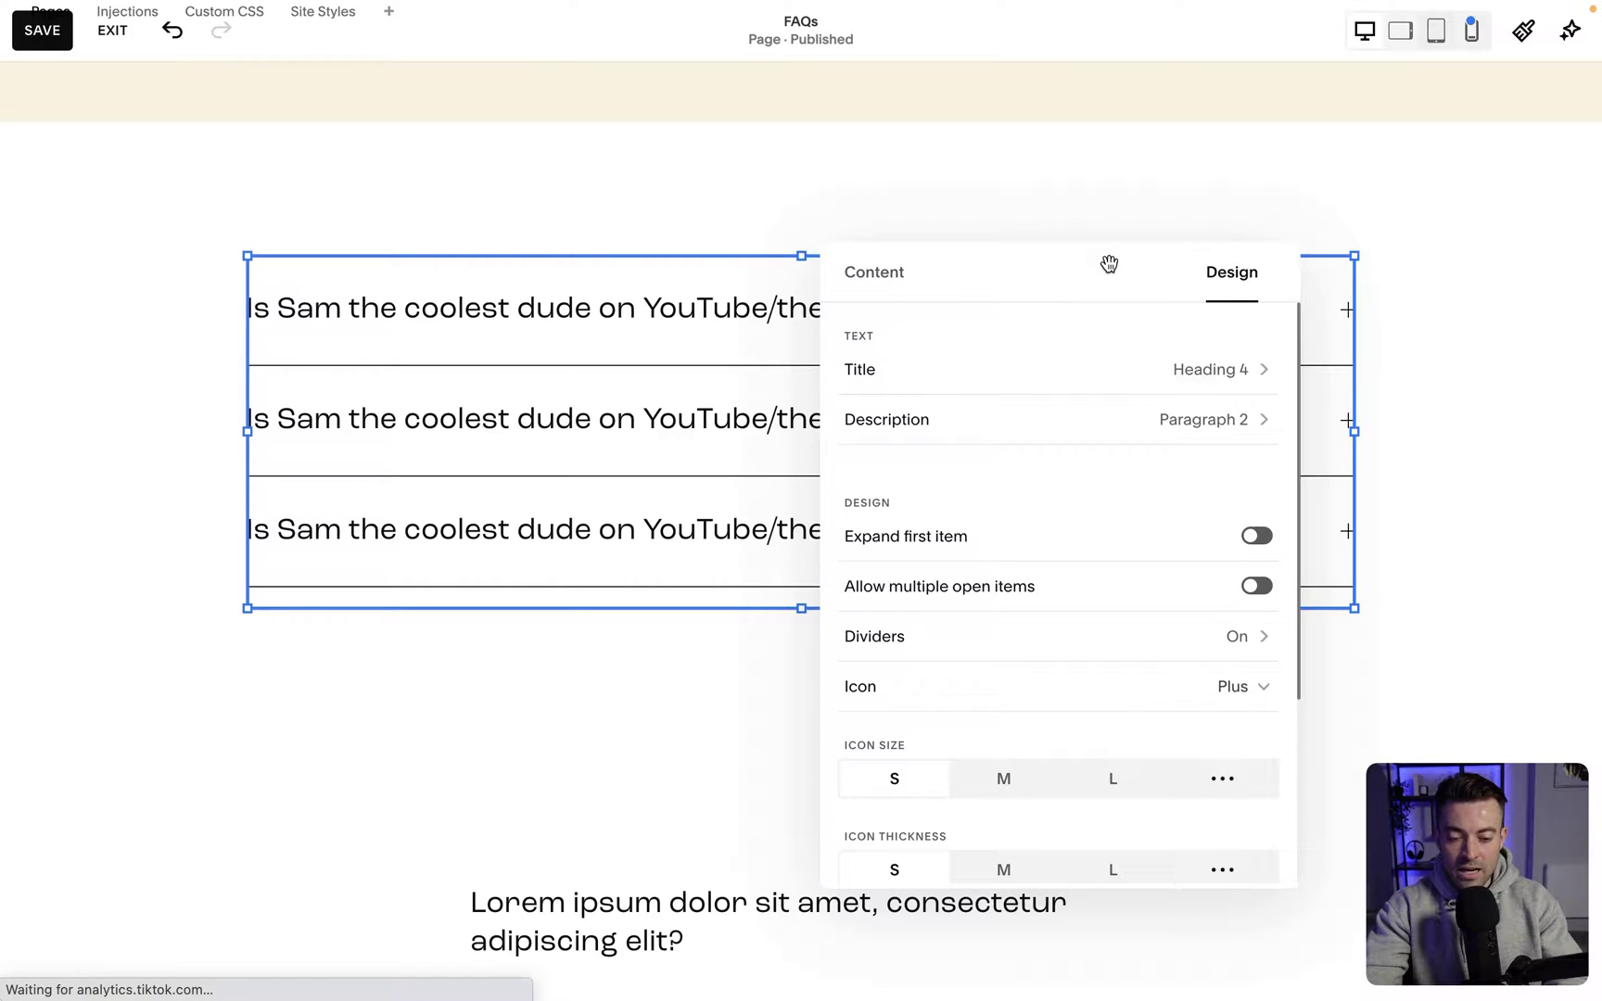
{"action": "left_click_drag", "start_coordinate": [1108, 268], "coordinate": [368, 236]}
{"action": "left_click_drag", "start_coordinate": [968, 385], "coordinate": [1080, 385]}
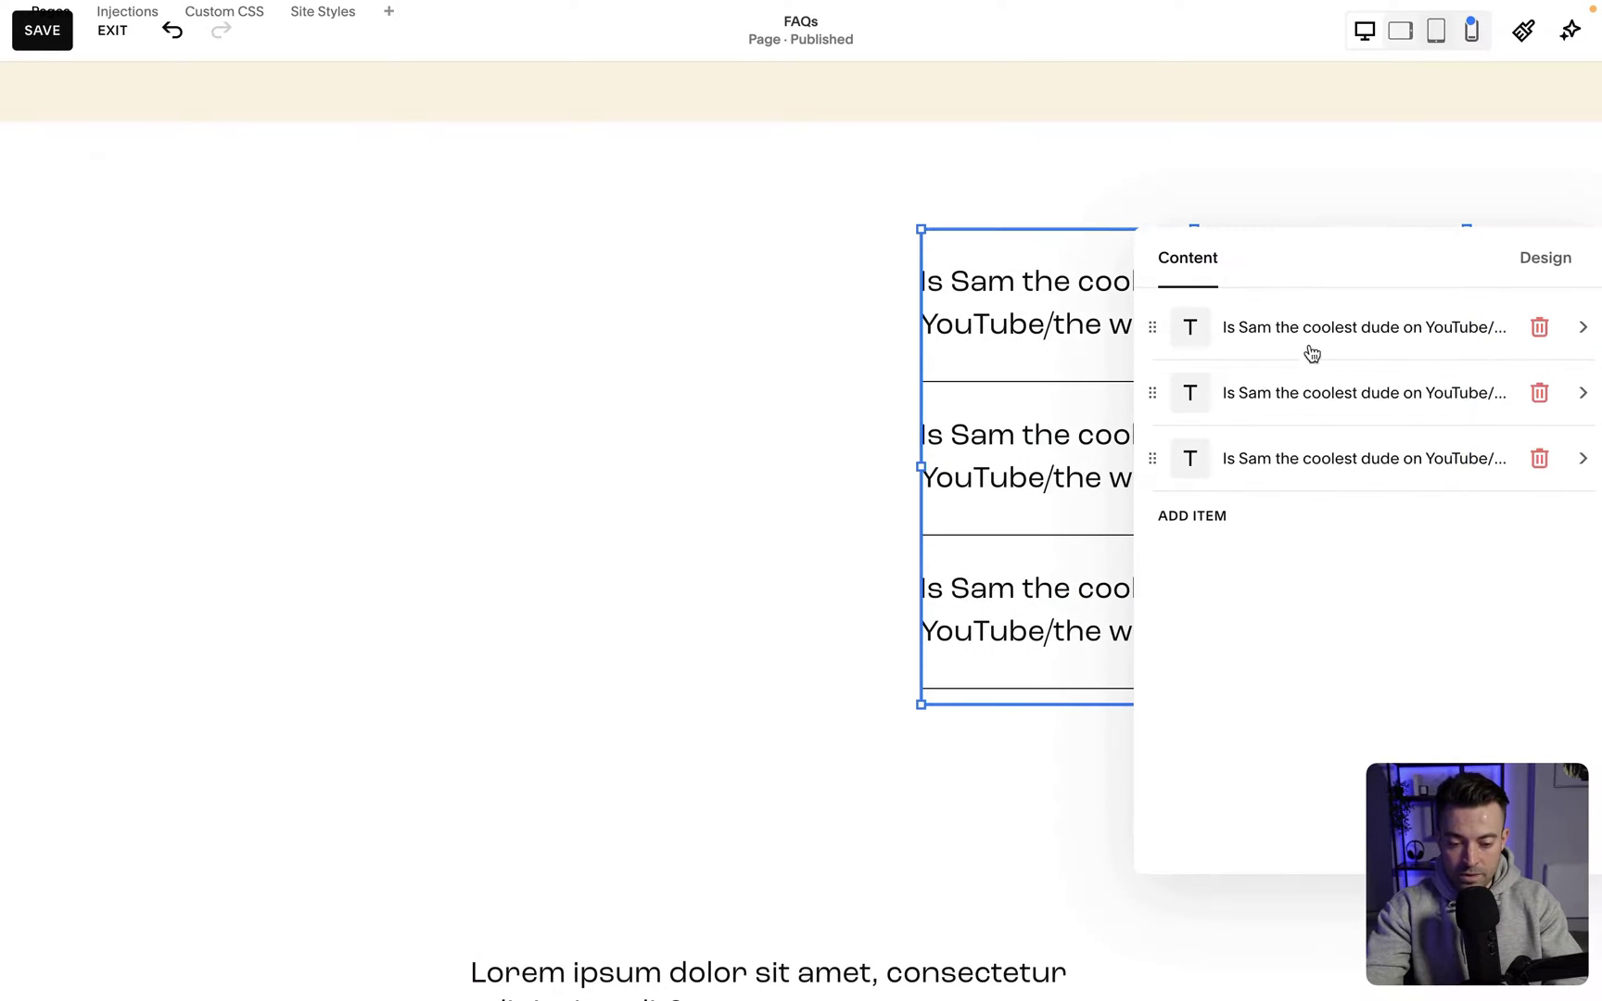
{"action": "left_click_drag", "start_coordinate": [1303, 249], "coordinate": [447, 211]}
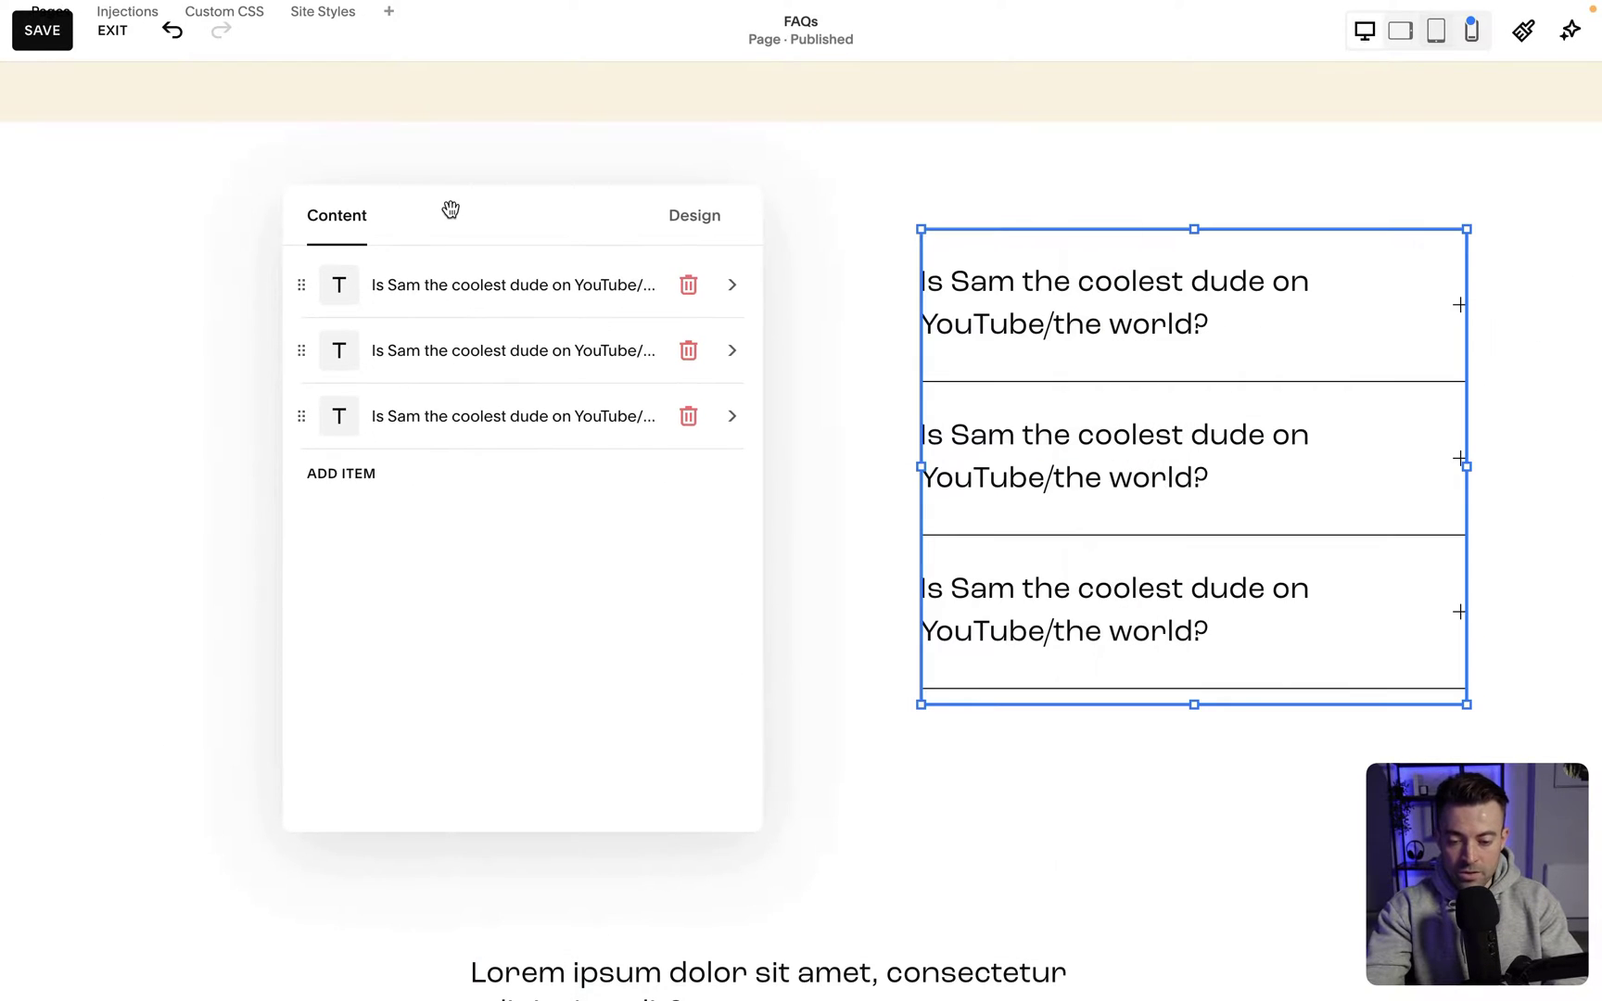
{"action": "left_click", "coordinate": [710, 237]}
{"action": "left_click", "coordinate": [551, 311]}
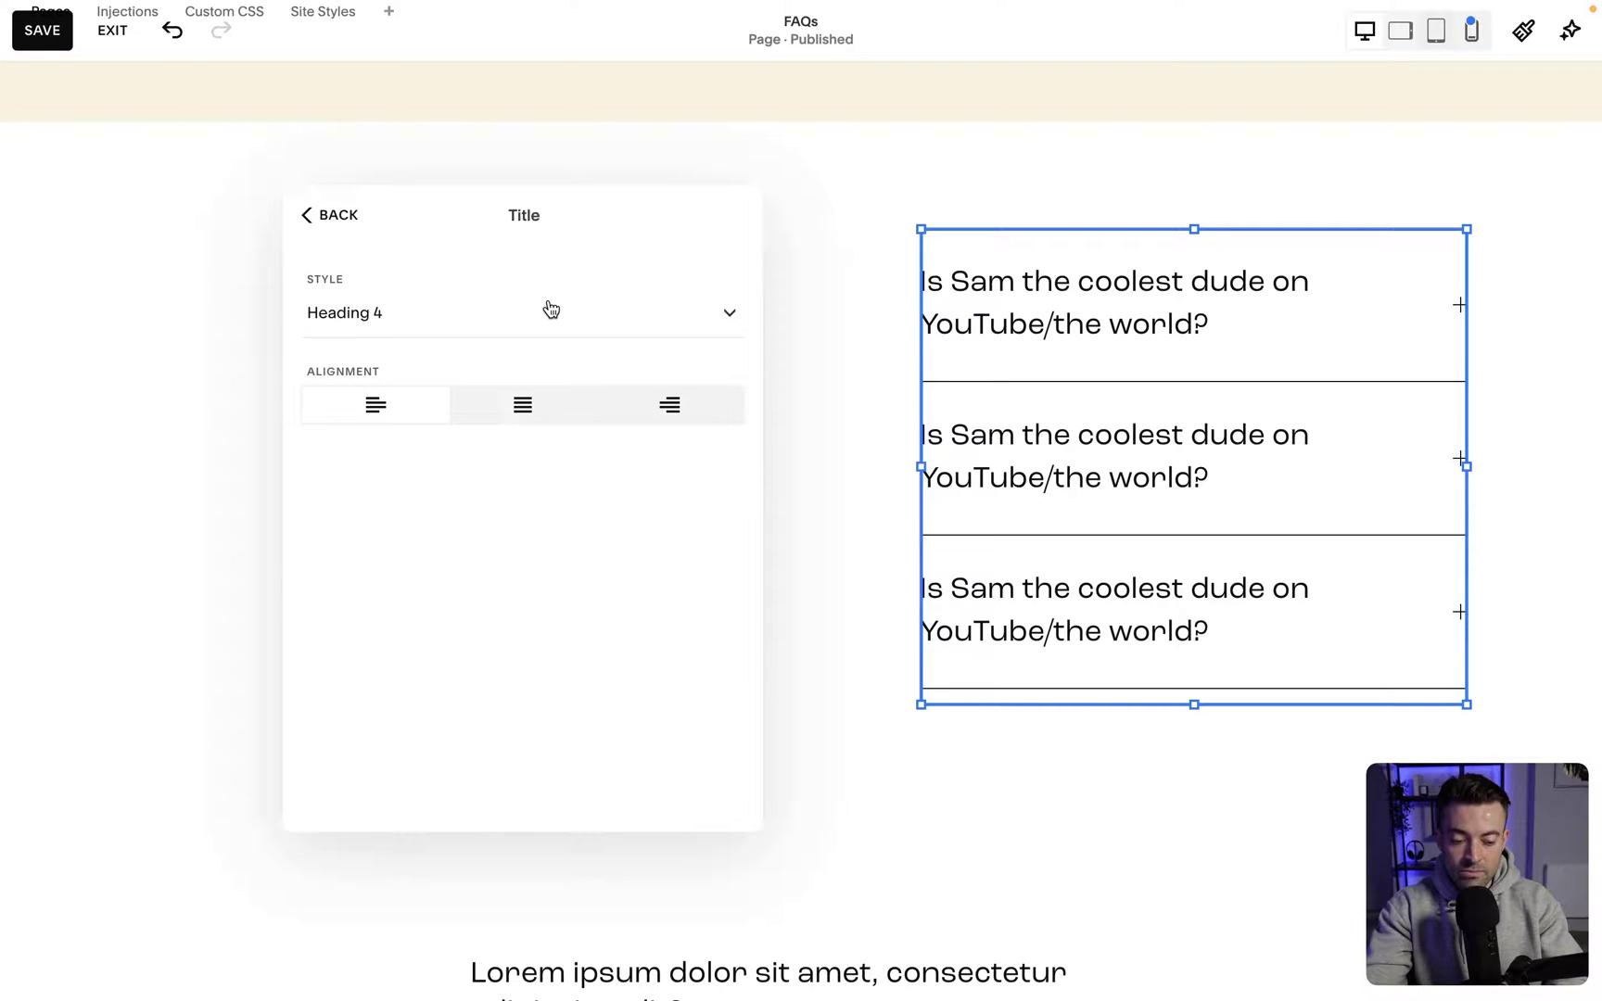
Preview question titles in Heading 2 with center and right alignment, then settle on Heading 4, left-aligned.
{"action": "left_click", "coordinate": [550, 311]}
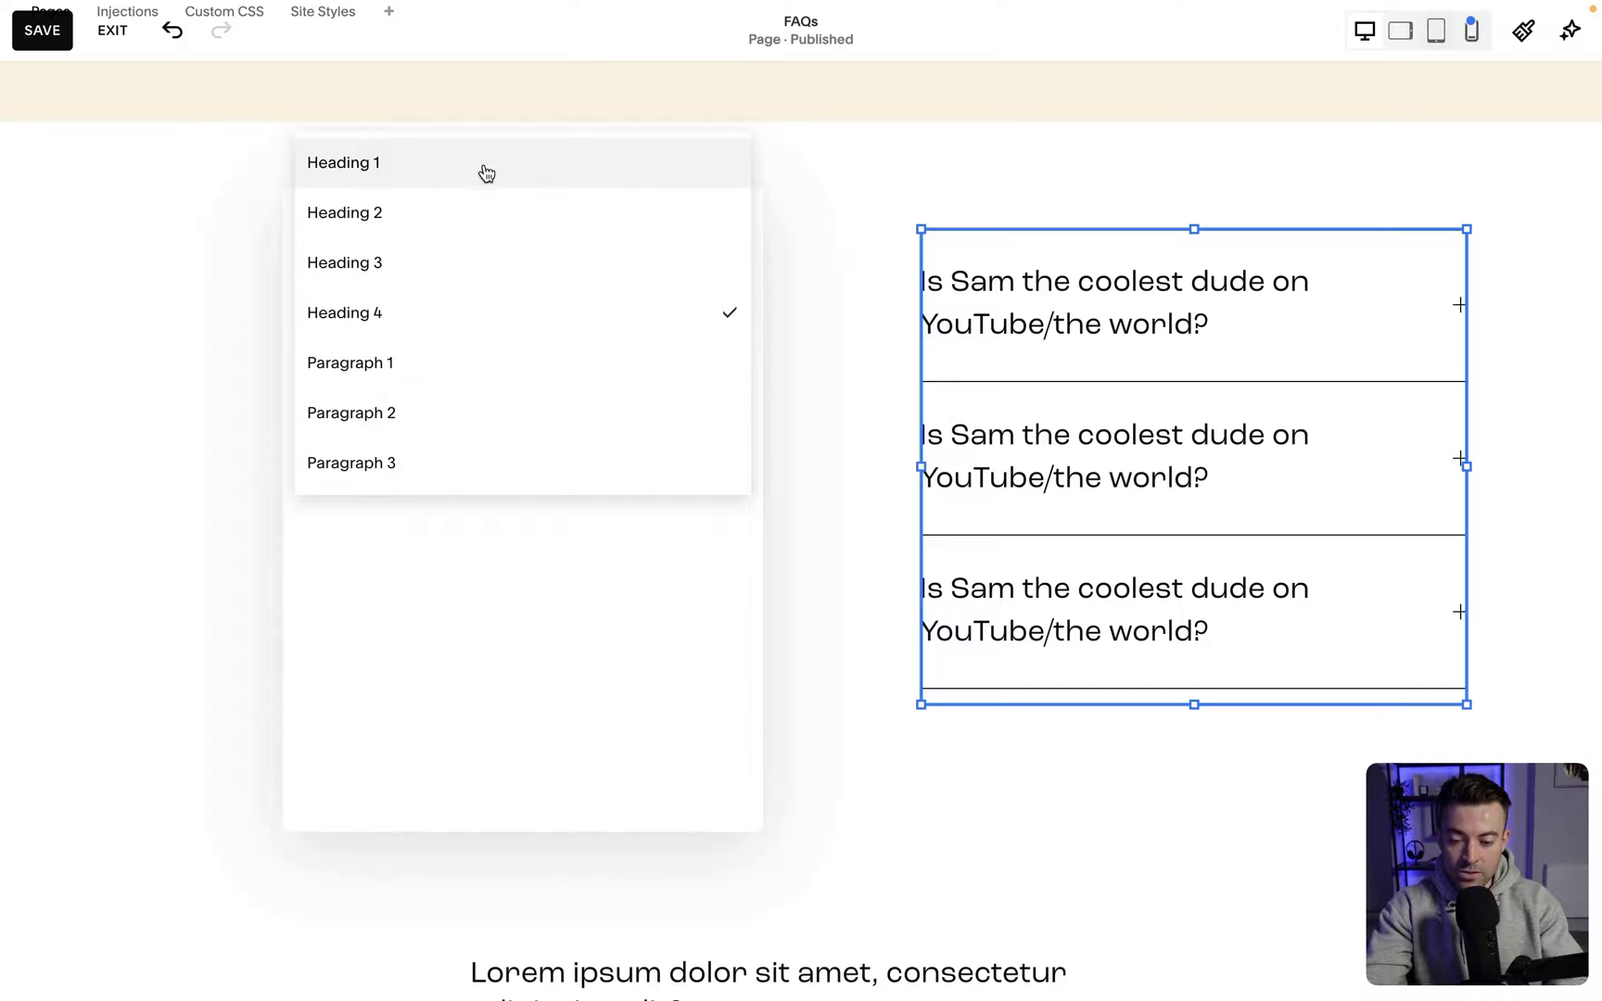
{"action": "left_click", "coordinate": [520, 214]}
{"action": "left_click", "coordinate": [506, 409]}
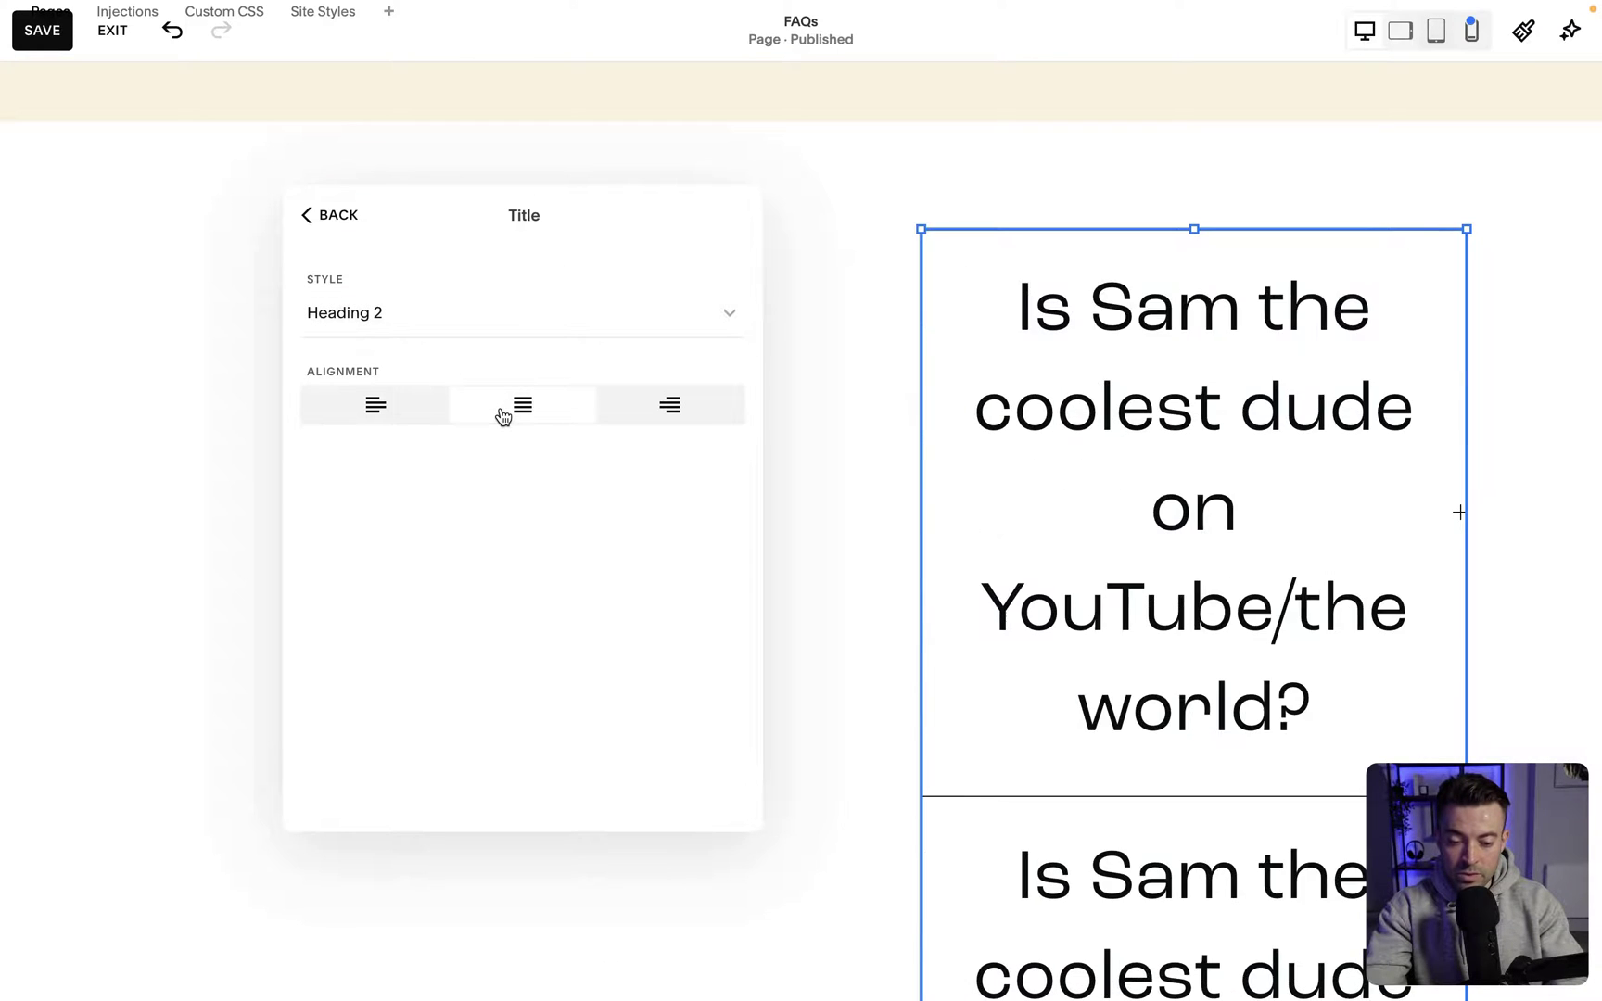
{"action": "left_click", "coordinate": [670, 410]}
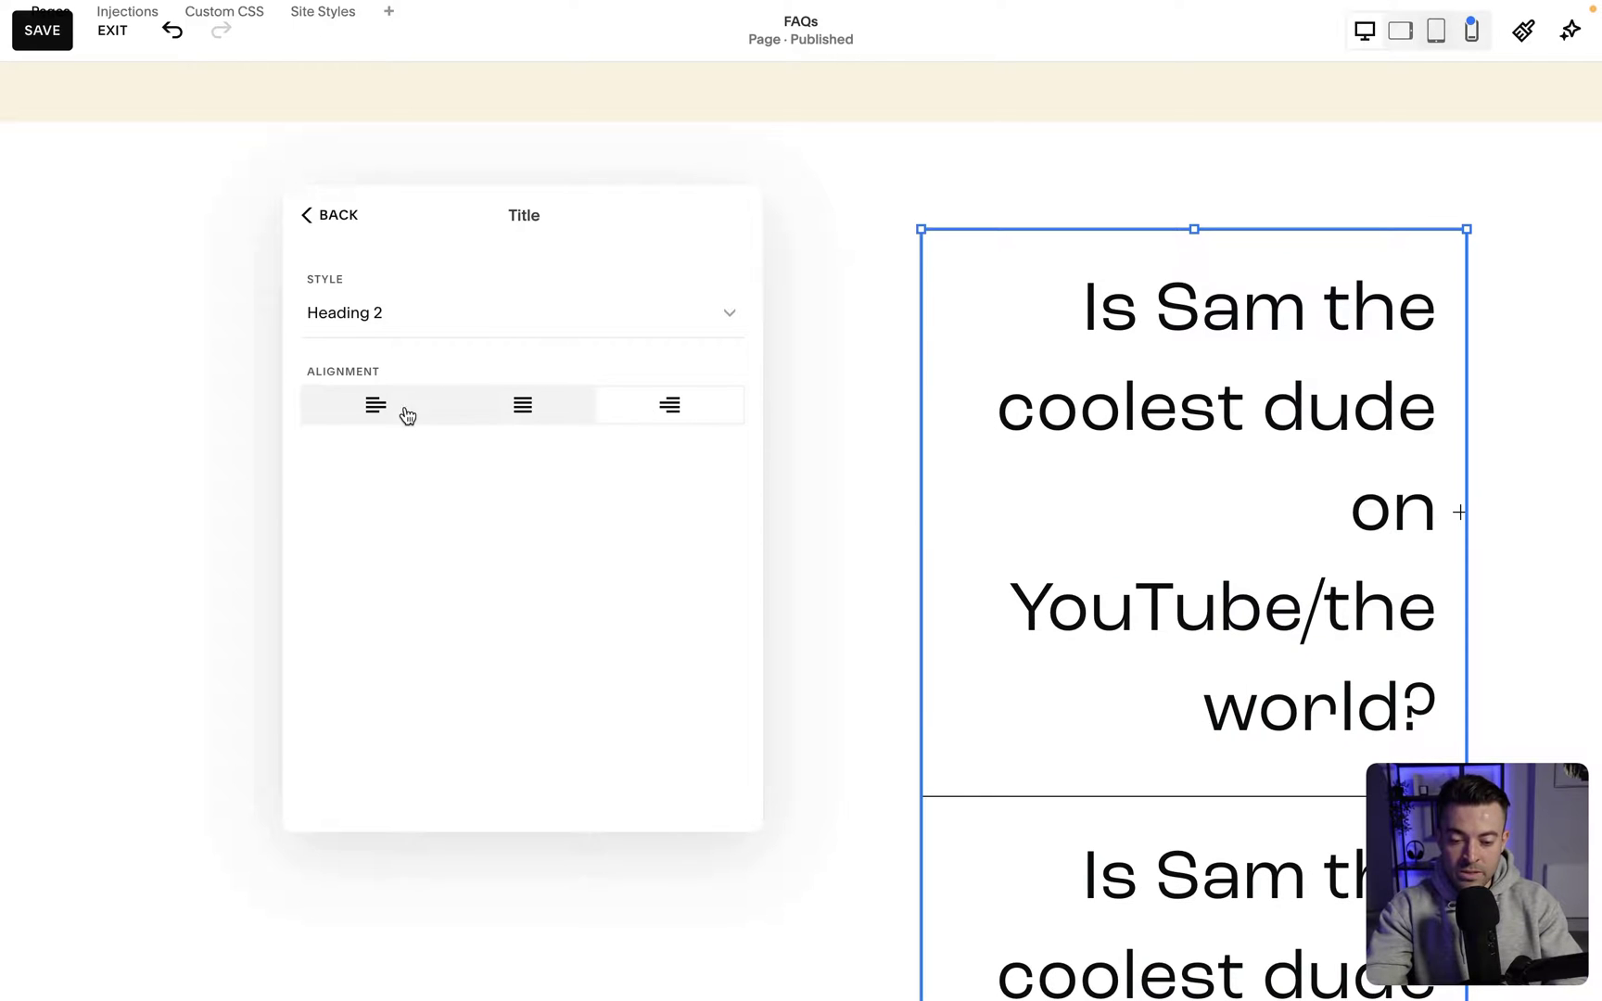
{"action": "left_click", "coordinate": [365, 409]}
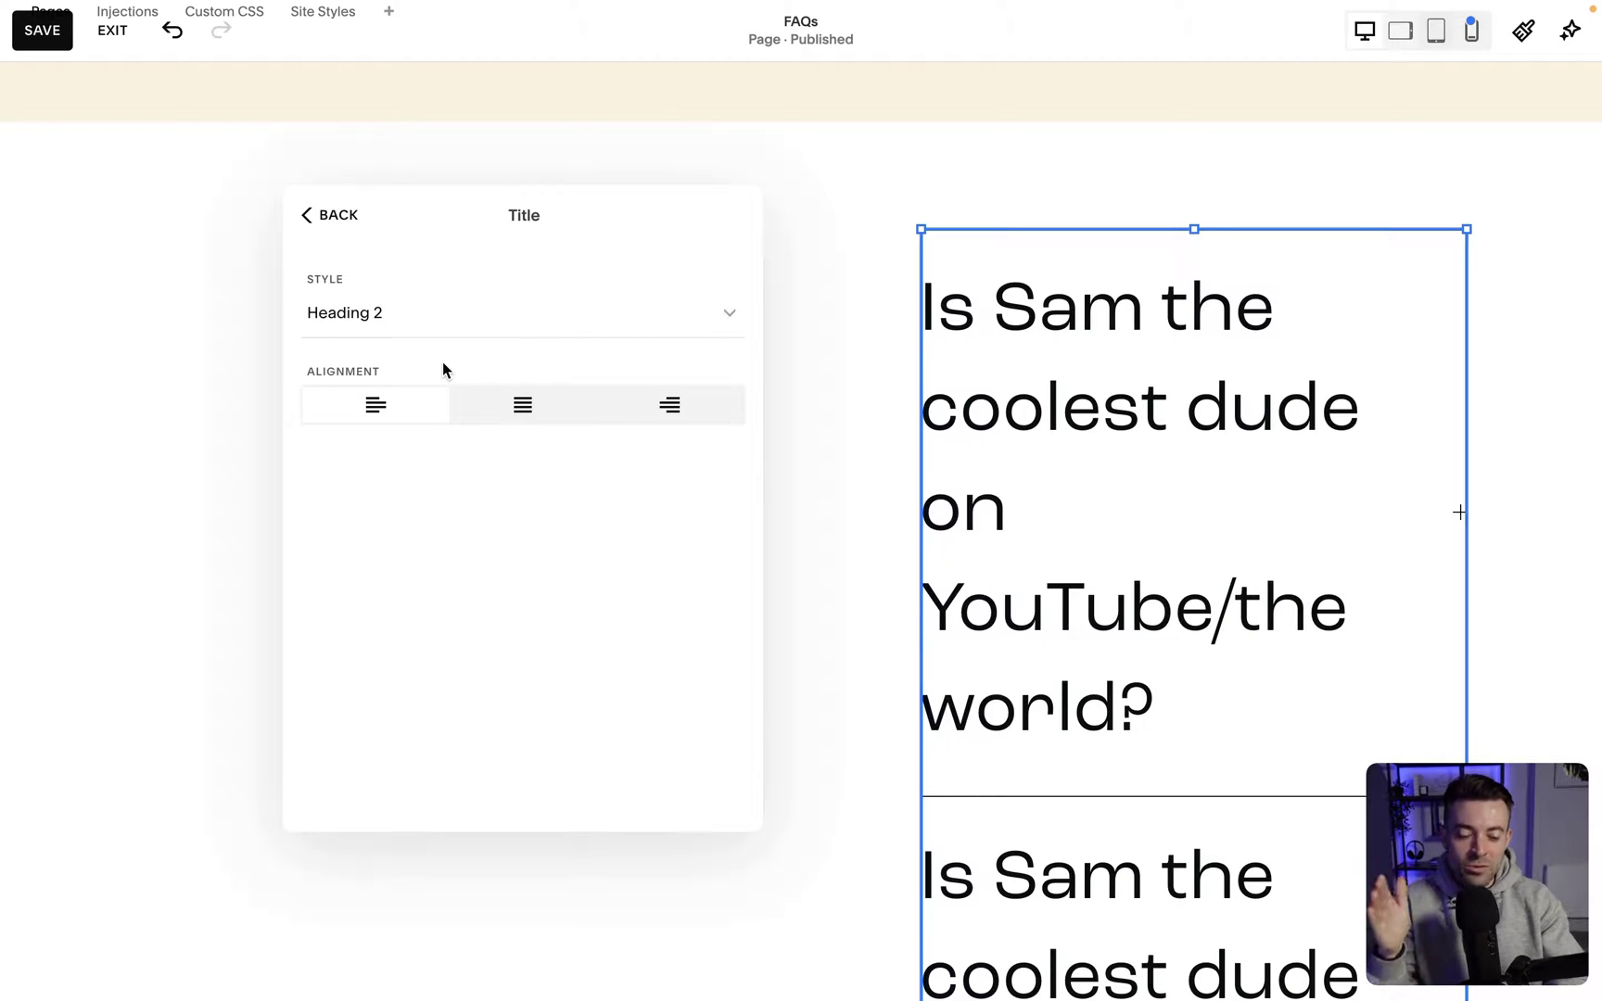
{"action": "left_click", "coordinate": [508, 341]}
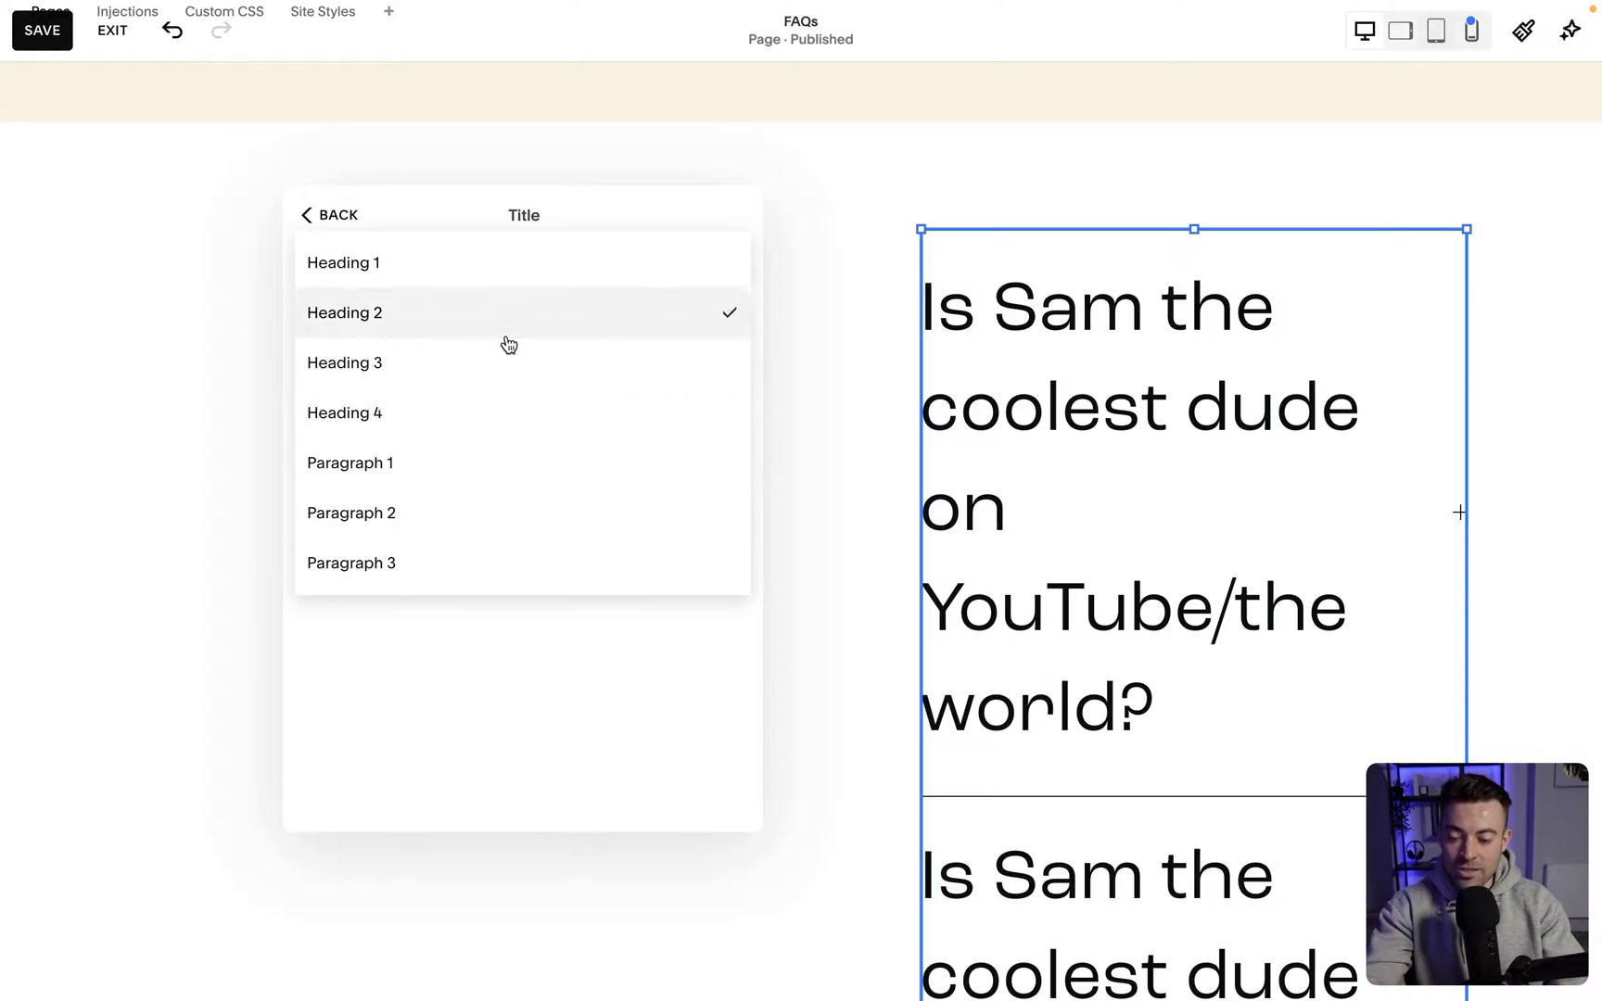
{"action": "left_click", "coordinate": [430, 418]}
{"action": "left_click", "coordinate": [324, 215]}
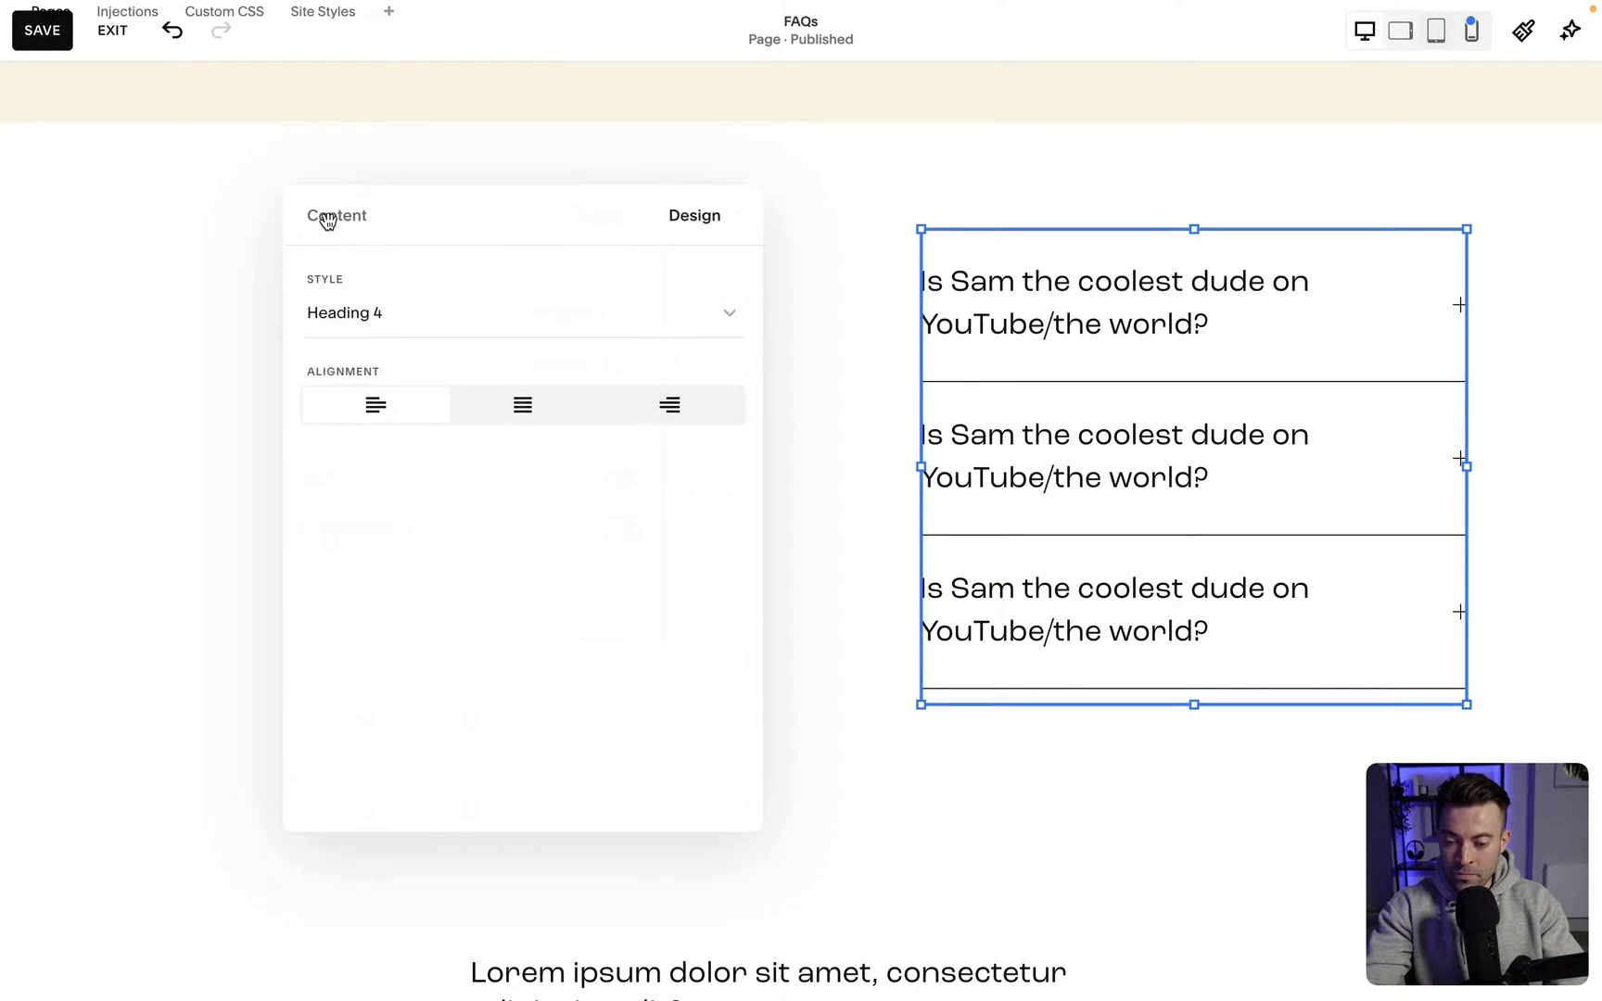
Set the answer text Width to L, ending on left alignment after trying center and right.
{"action": "left_click", "coordinate": [393, 361]}
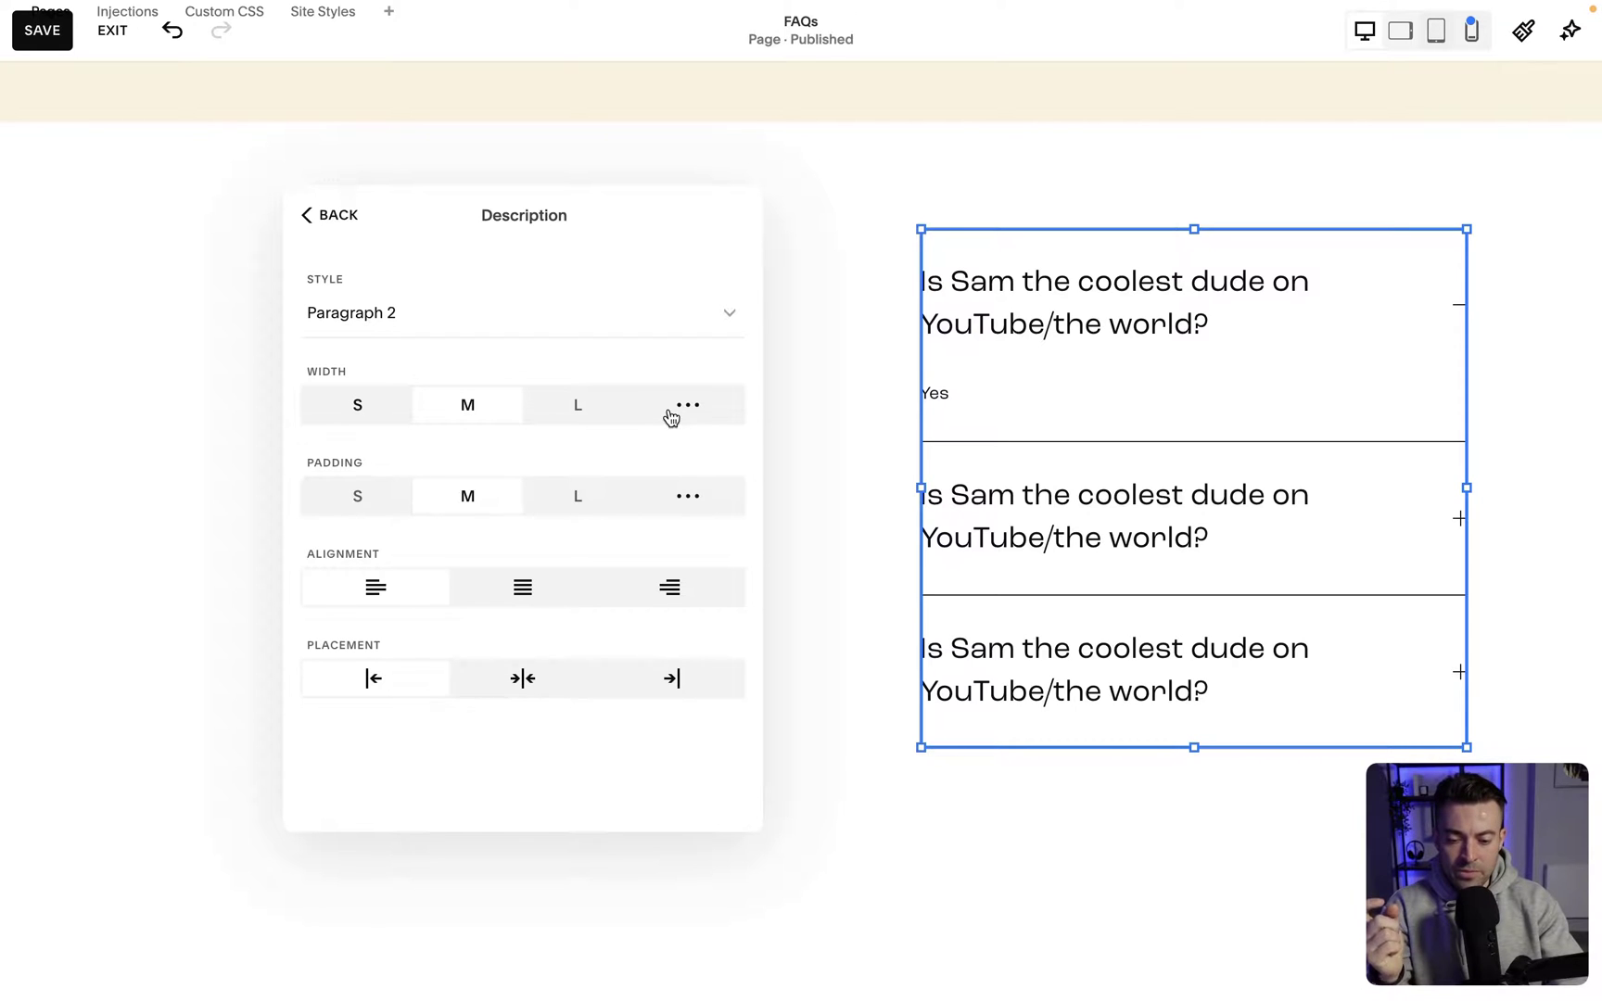
{"action": "left_click", "coordinate": [576, 407]}
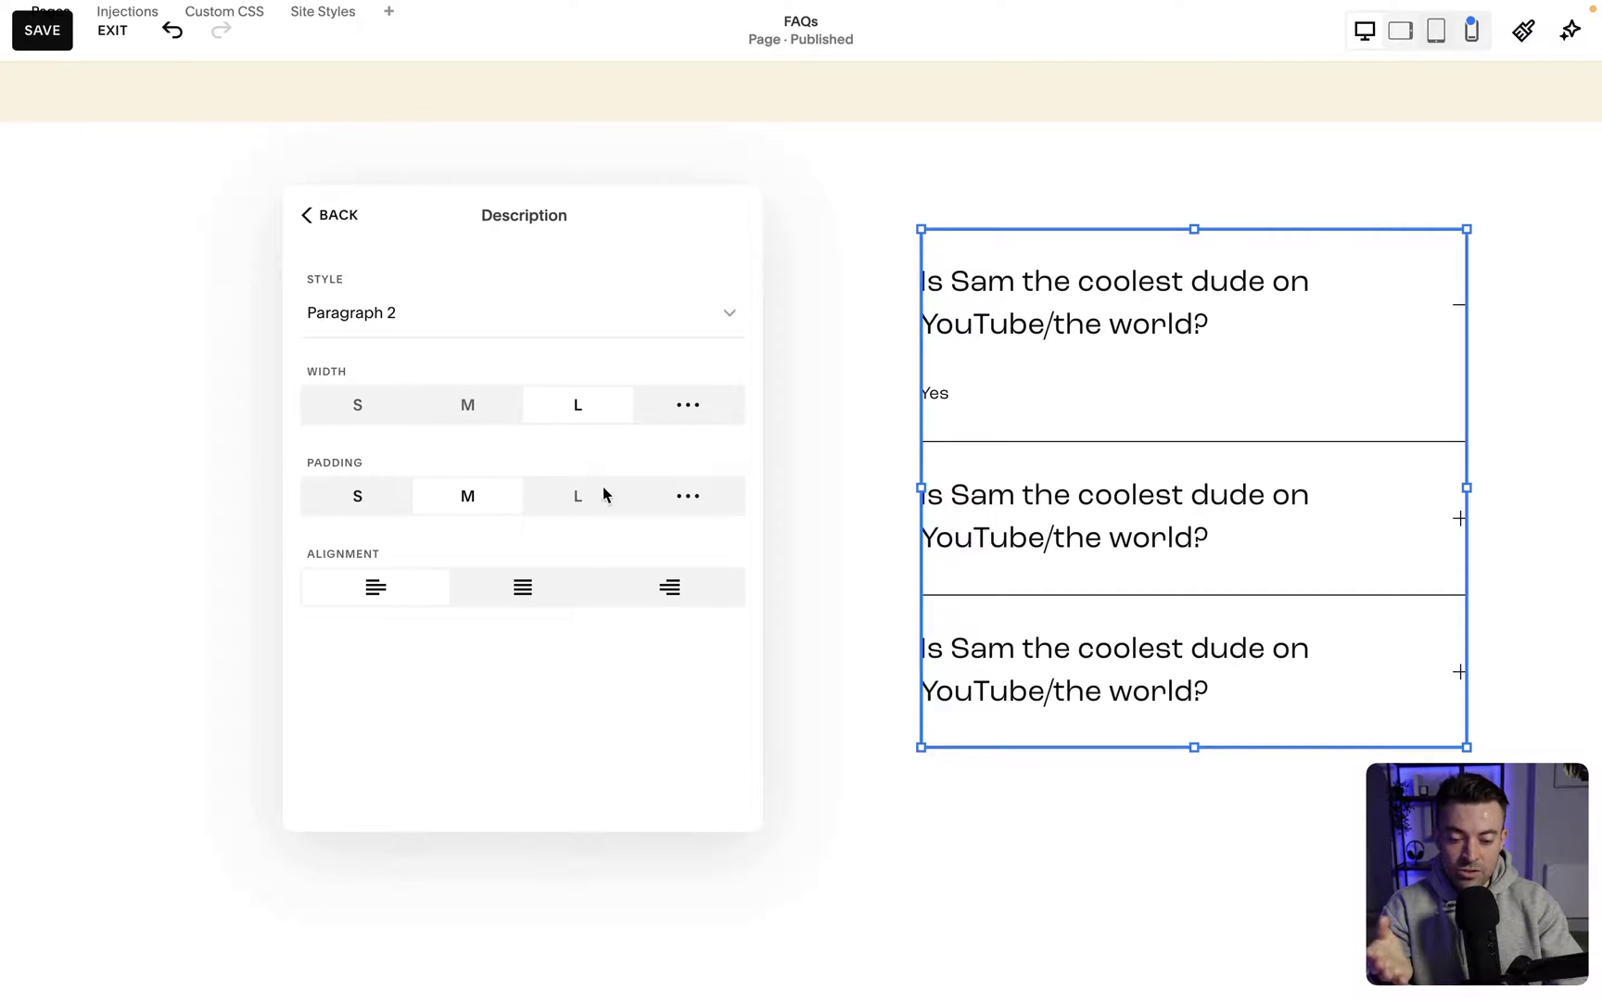
{"action": "left_click", "coordinate": [513, 595]}
{"action": "left_click", "coordinate": [655, 598]}
{"action": "left_click", "coordinate": [513, 594]}
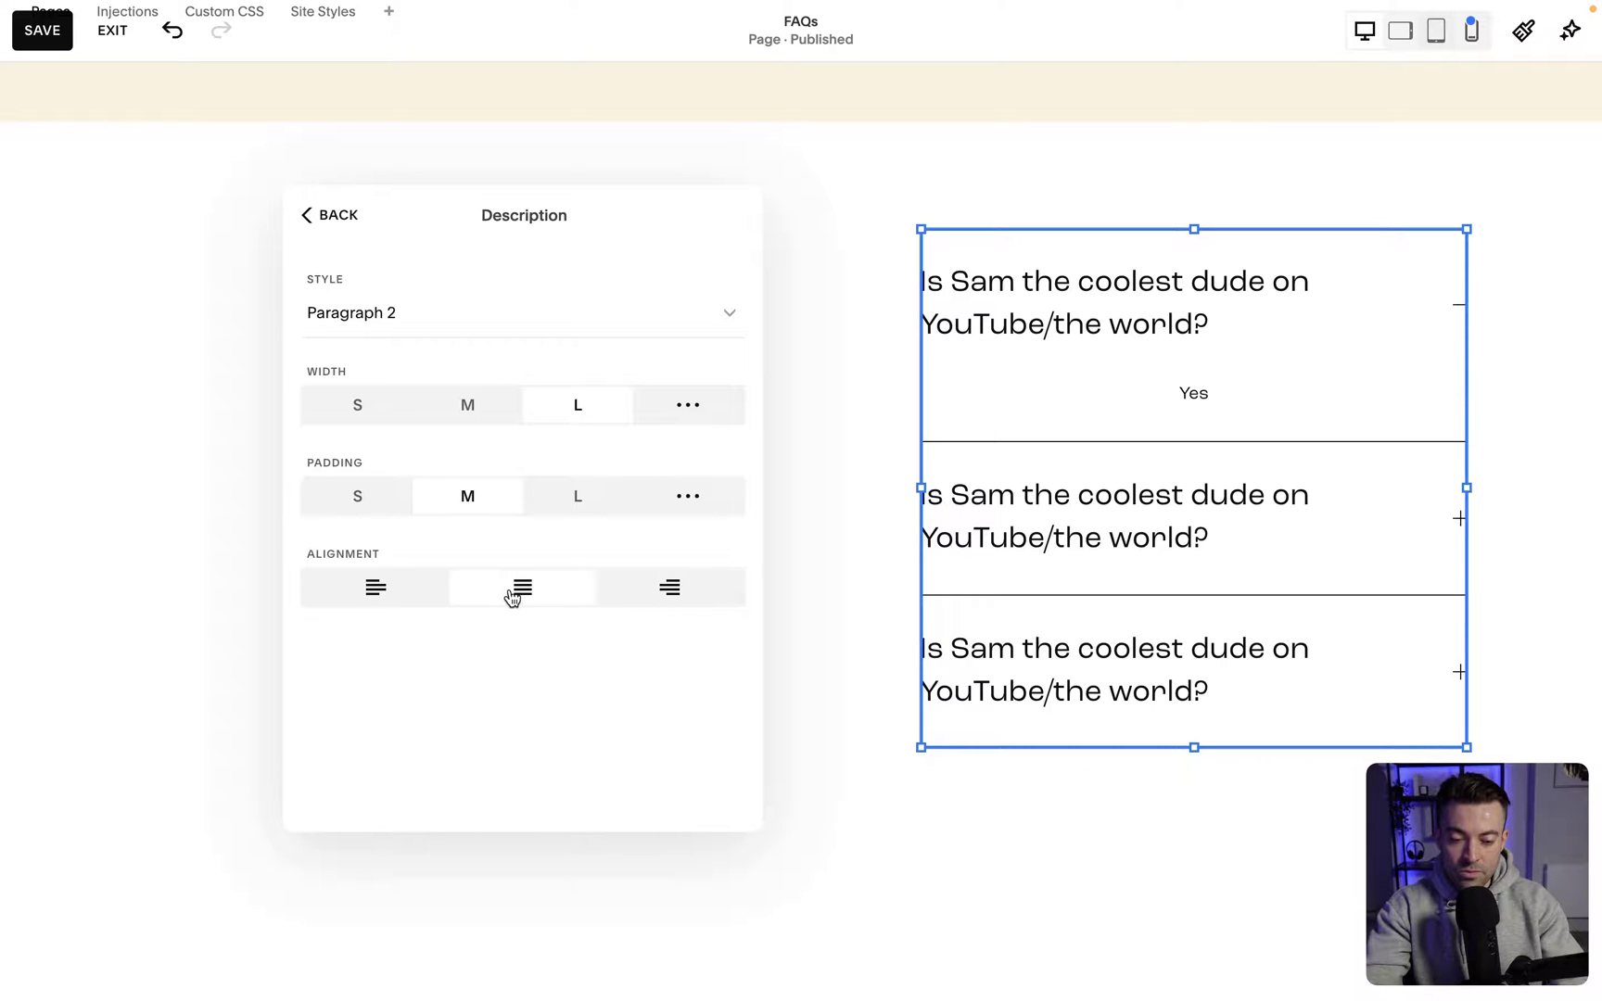
{"action": "left_click", "coordinate": [373, 594]}
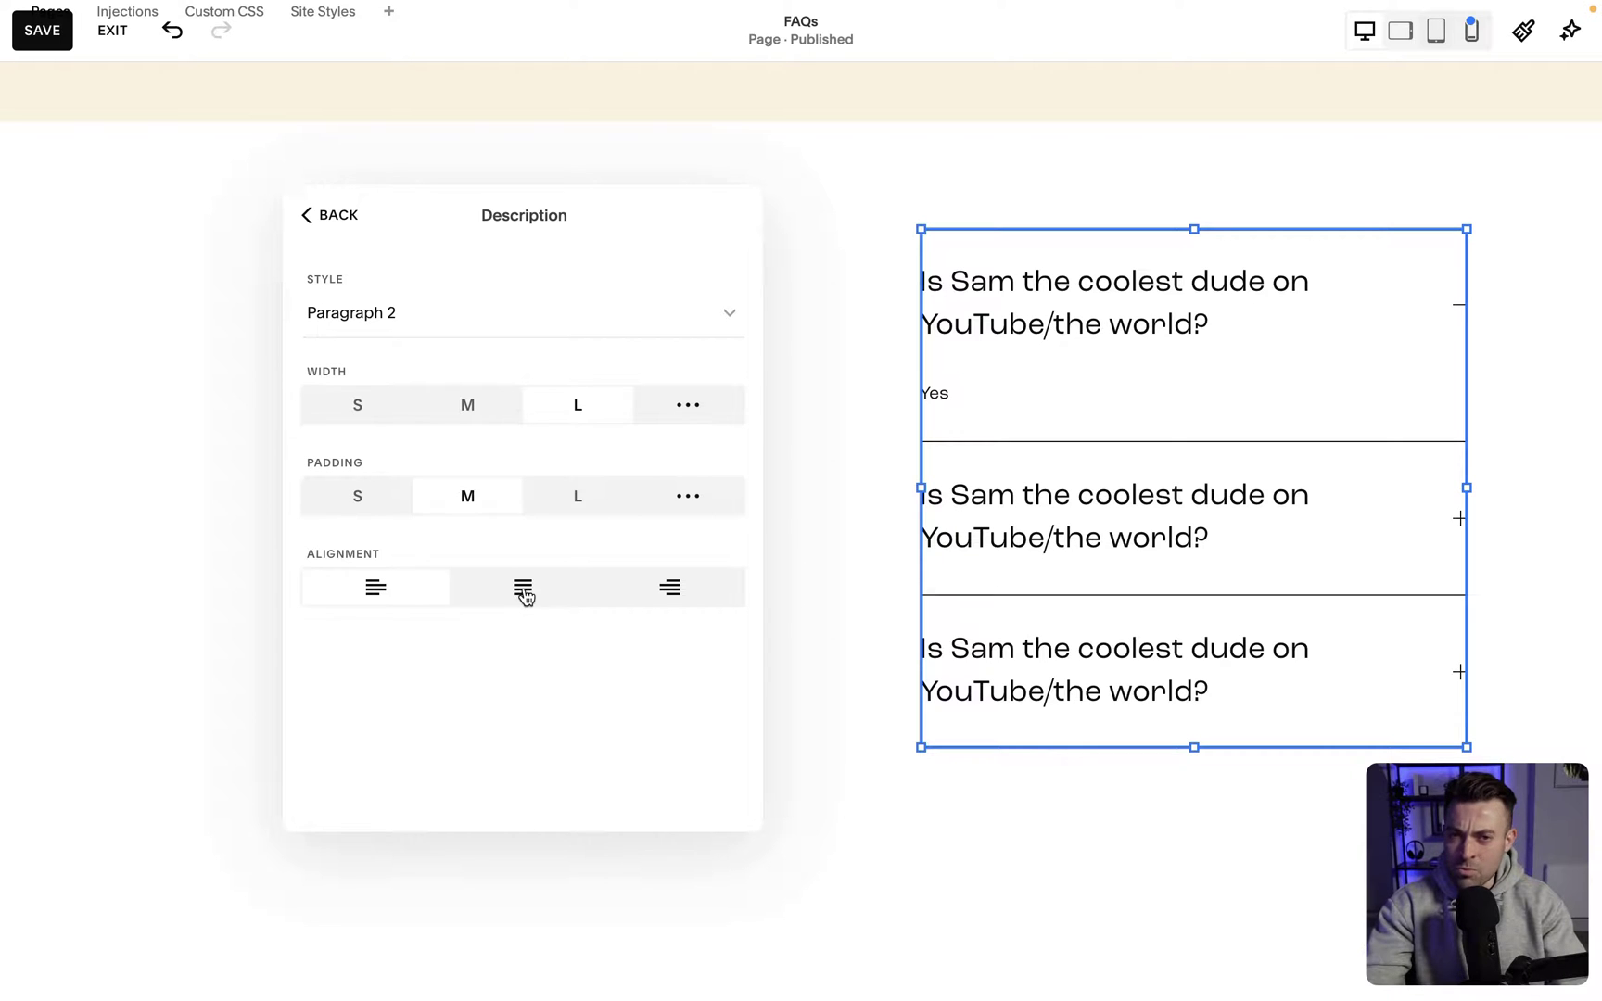
Nudge the accordion block left and back right, then reopen its editor.
{"action": "left_click", "coordinate": [1478, 306]}
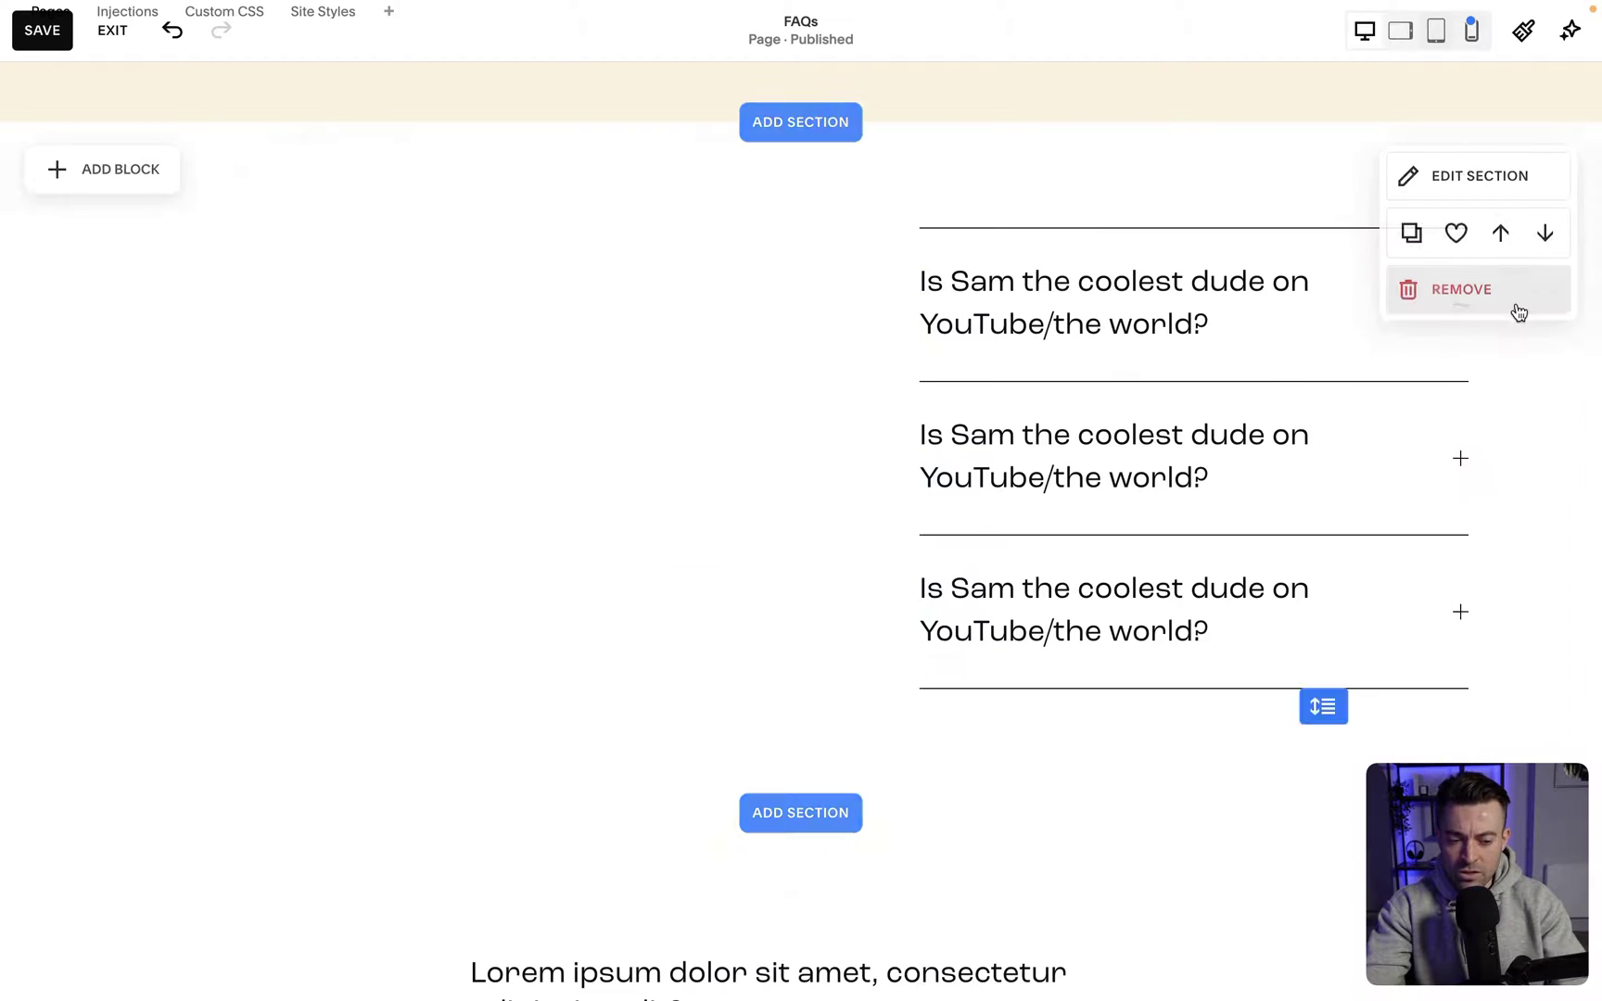
{"action": "left_click_drag", "start_coordinate": [1244, 436], "coordinate": [1207, 252]}
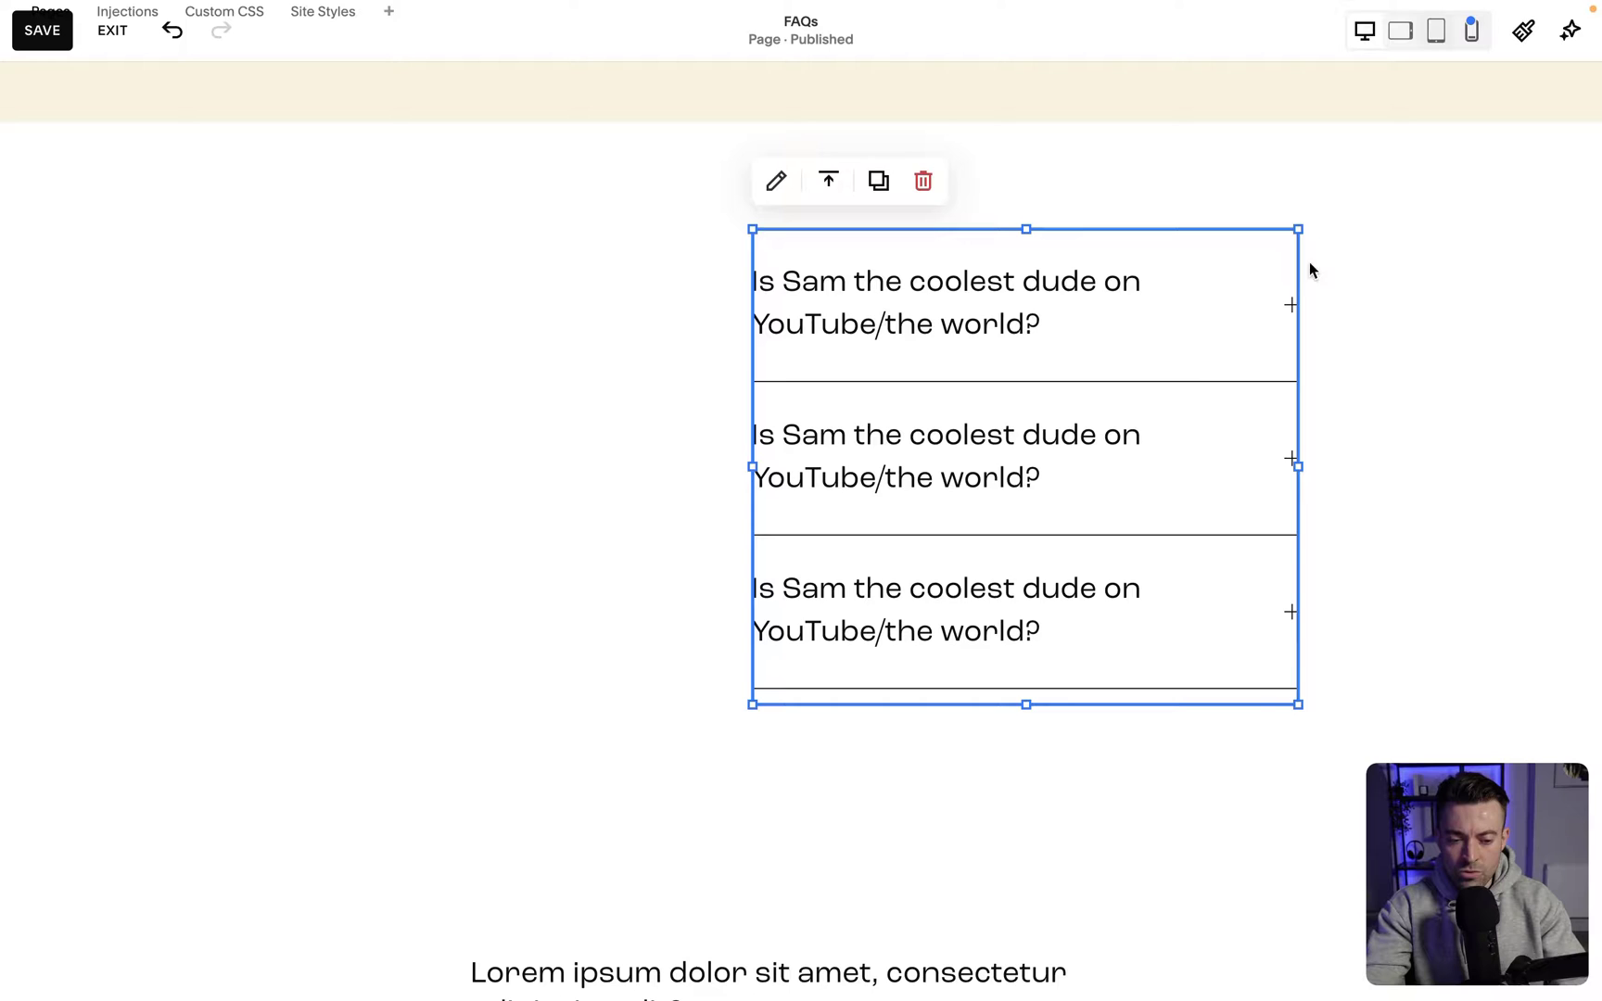
{"action": "left_click_drag", "start_coordinate": [1143, 383], "coordinate": [1217, 387]}
{"action": "double_click", "coordinate": [1217, 387]}
{"action": "left_click_drag", "start_coordinate": [1294, 268], "coordinate": [433, 167]}
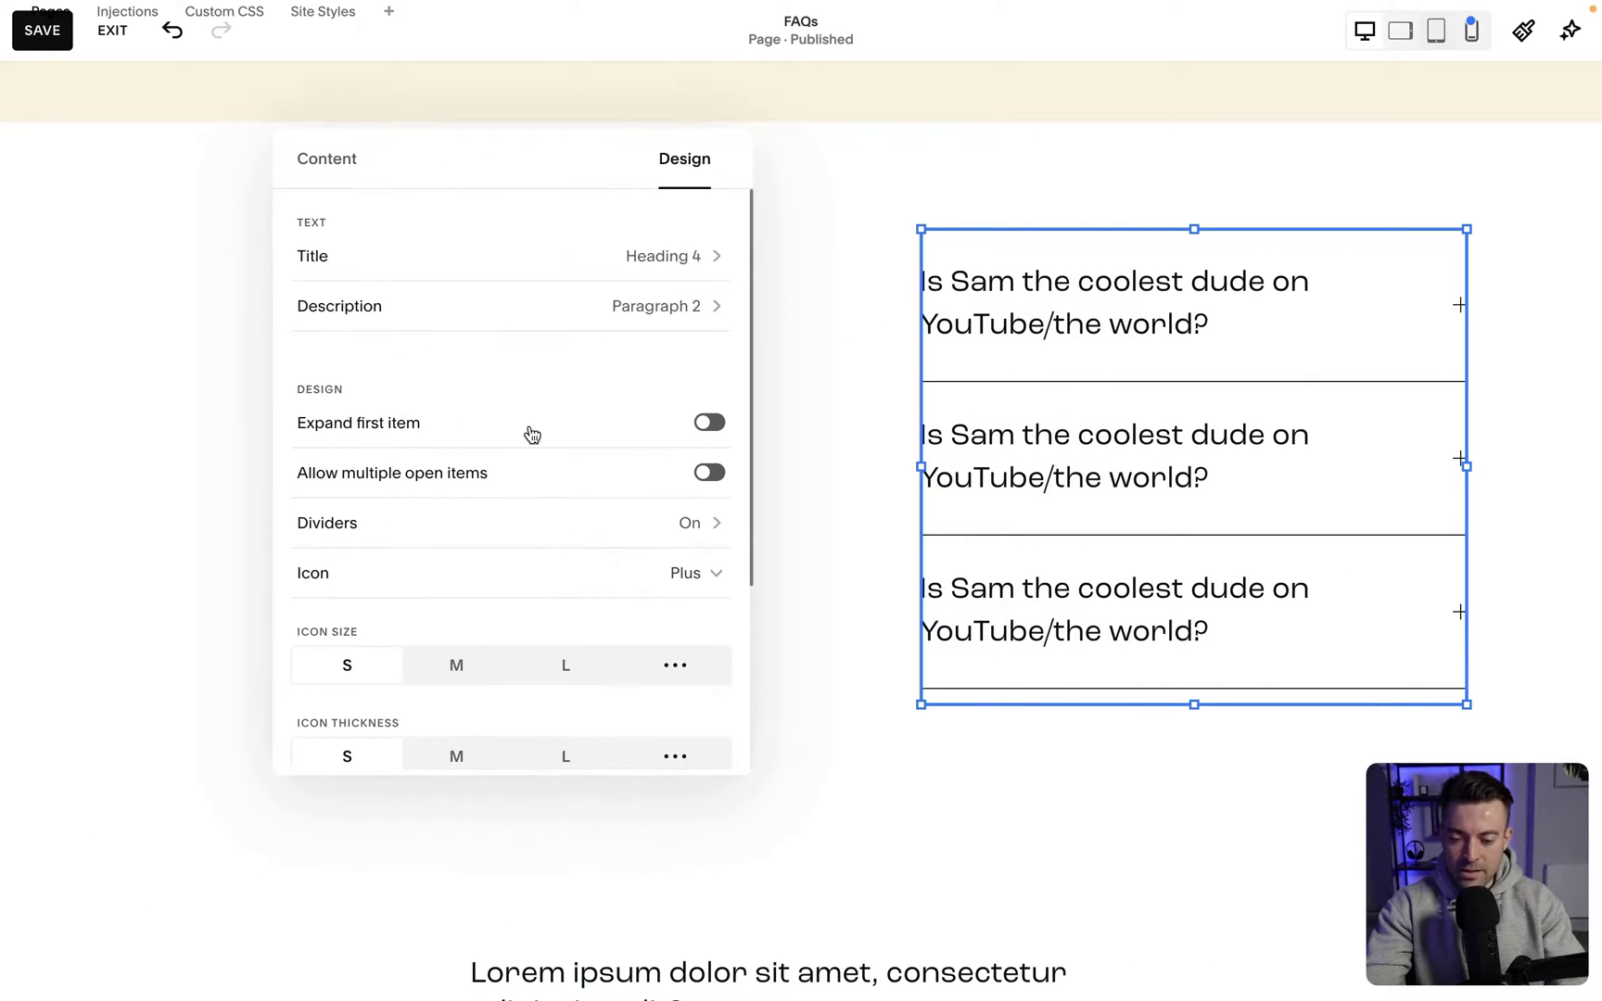
Leave Expand first item off and turn on Allow multiple open items.
{"action": "left_click", "coordinate": [709, 426]}
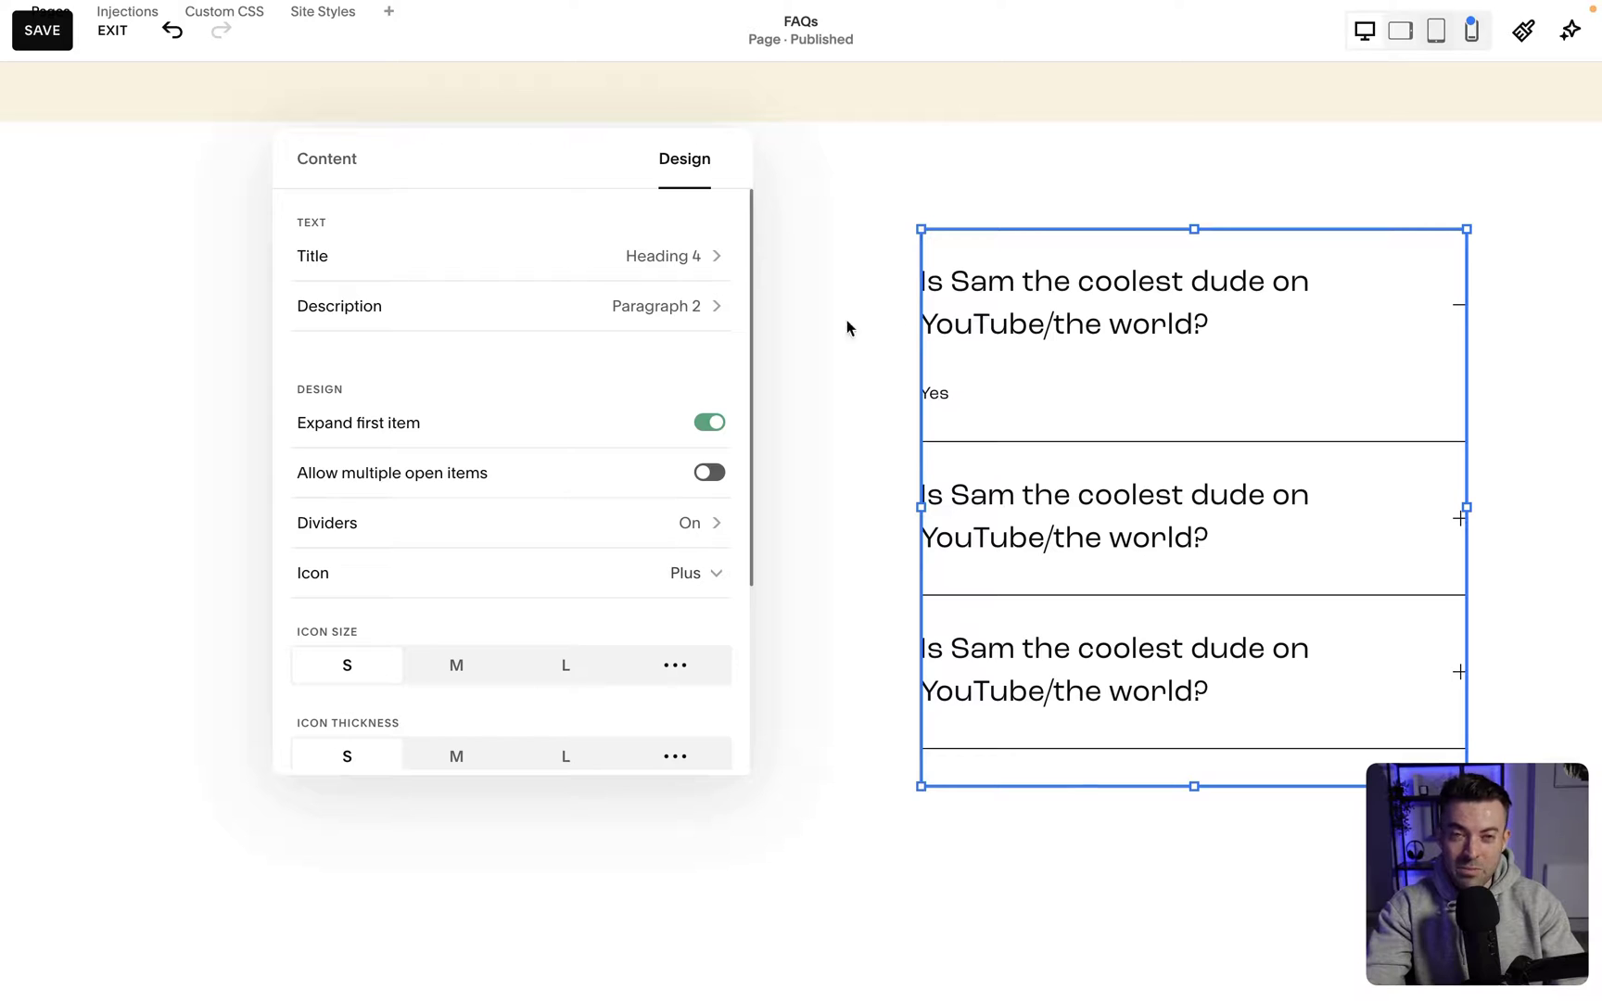
{"action": "left_click", "coordinate": [702, 424]}
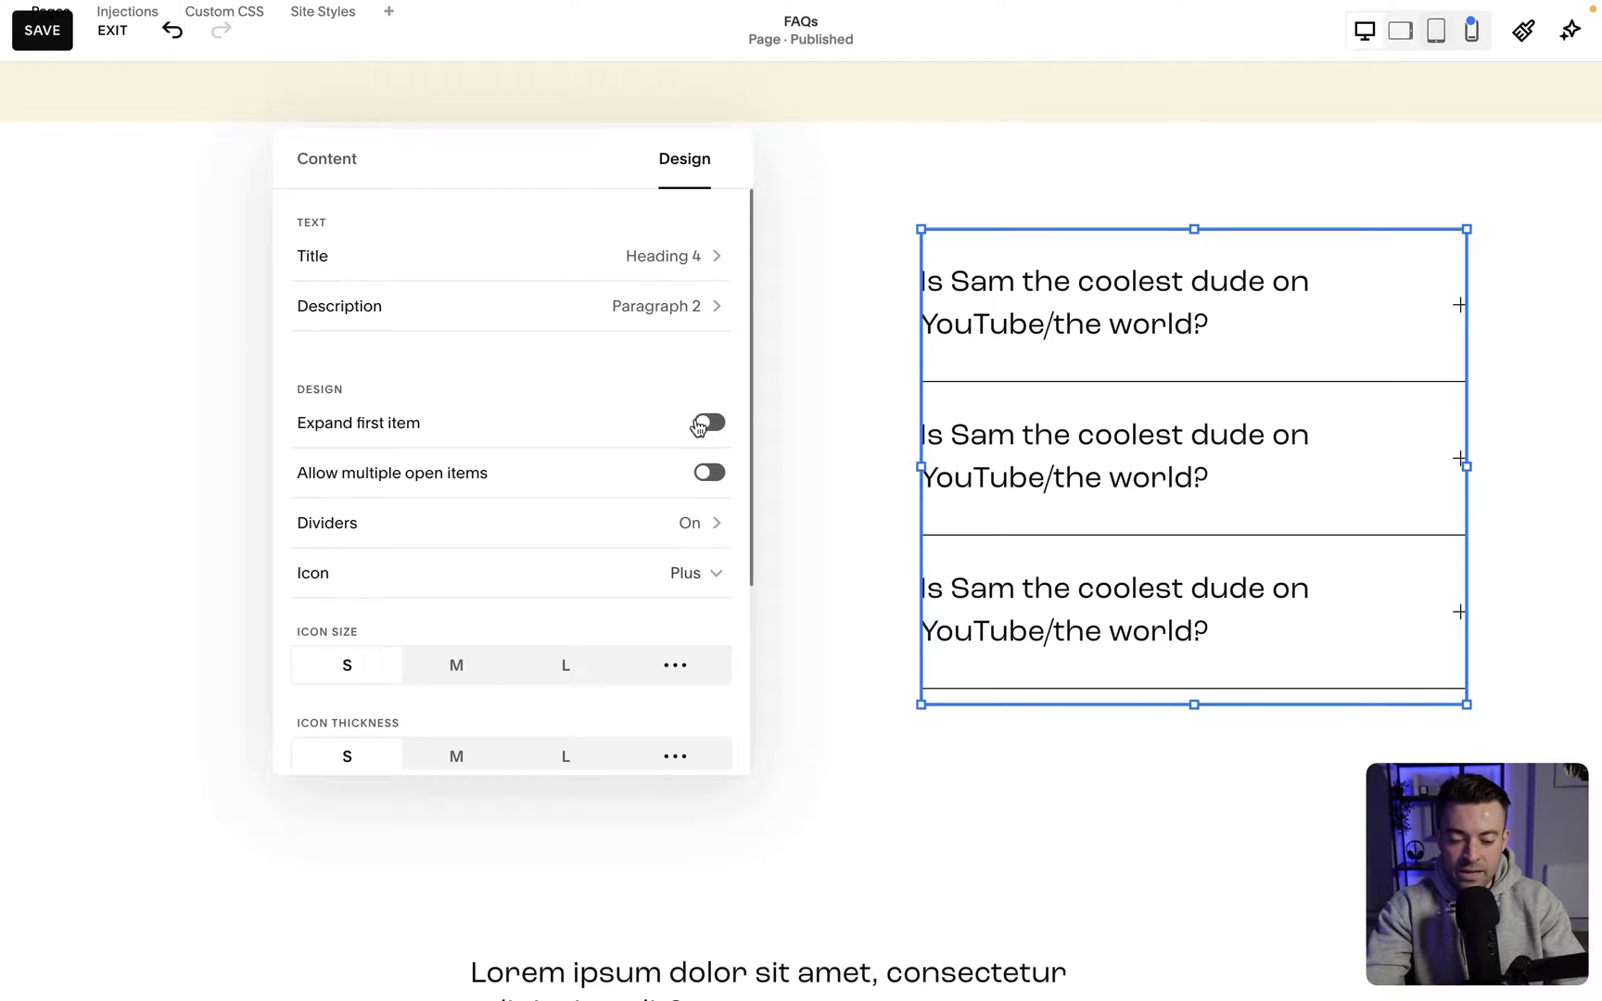
{"action": "left_click", "coordinate": [707, 492]}
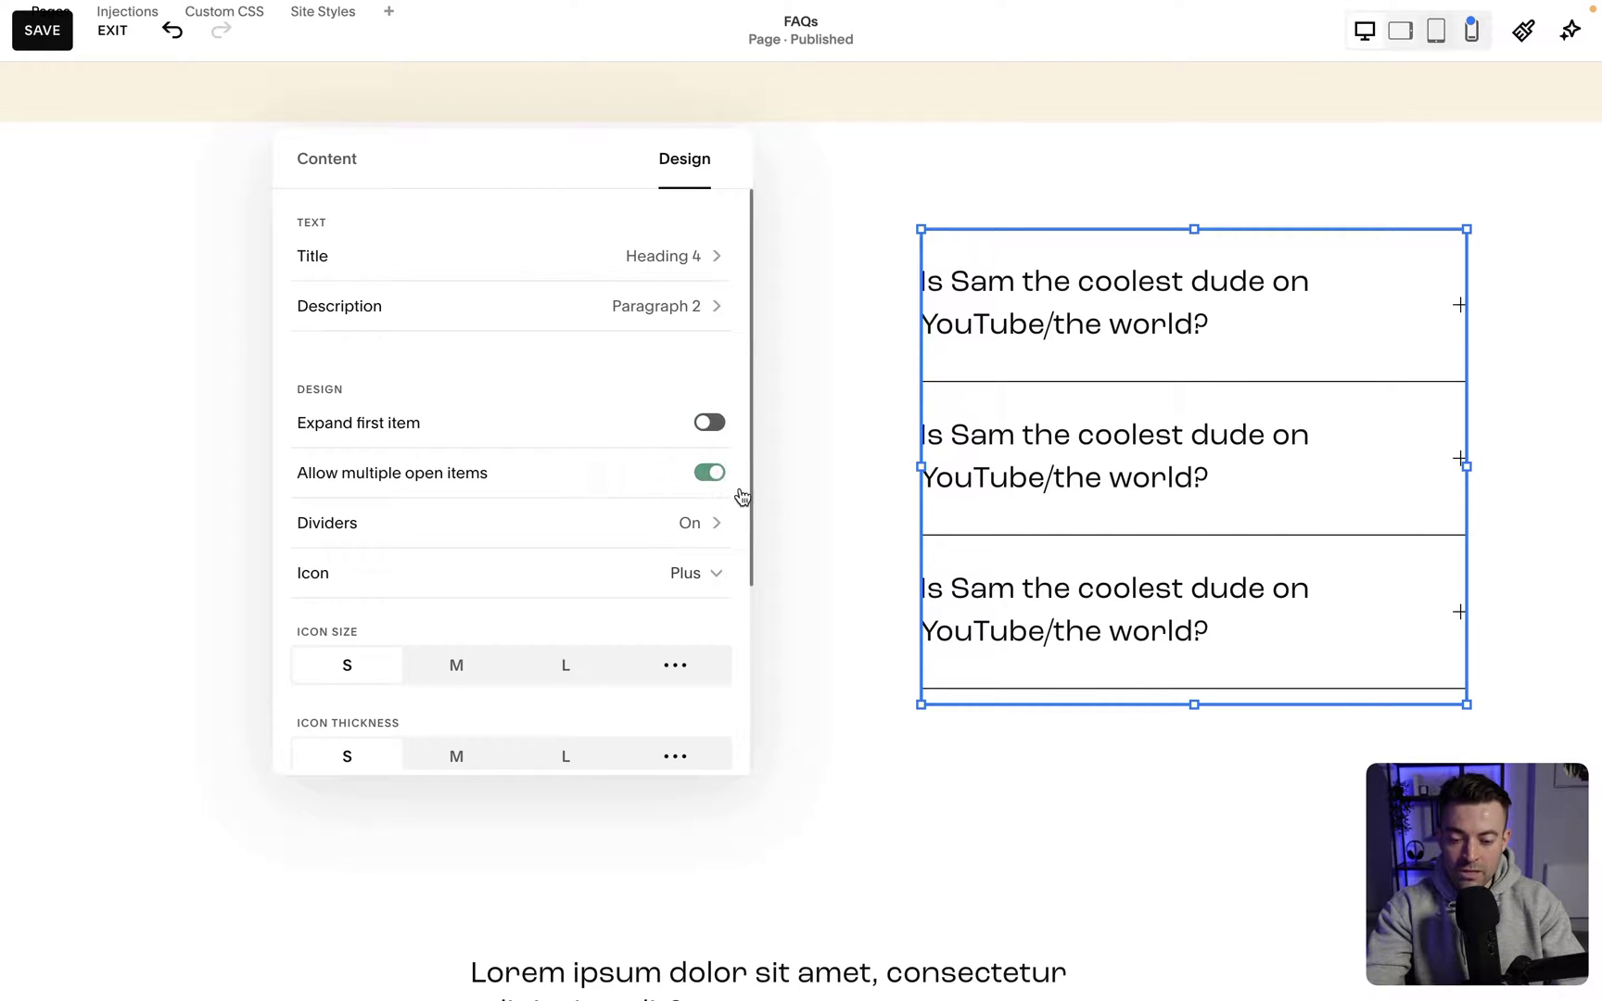
Save and exit the FAQs page, then view the site preview full screen.
{"action": "left_click", "coordinate": [61, 43]}
{"action": "left_click", "coordinate": [113, 30]}
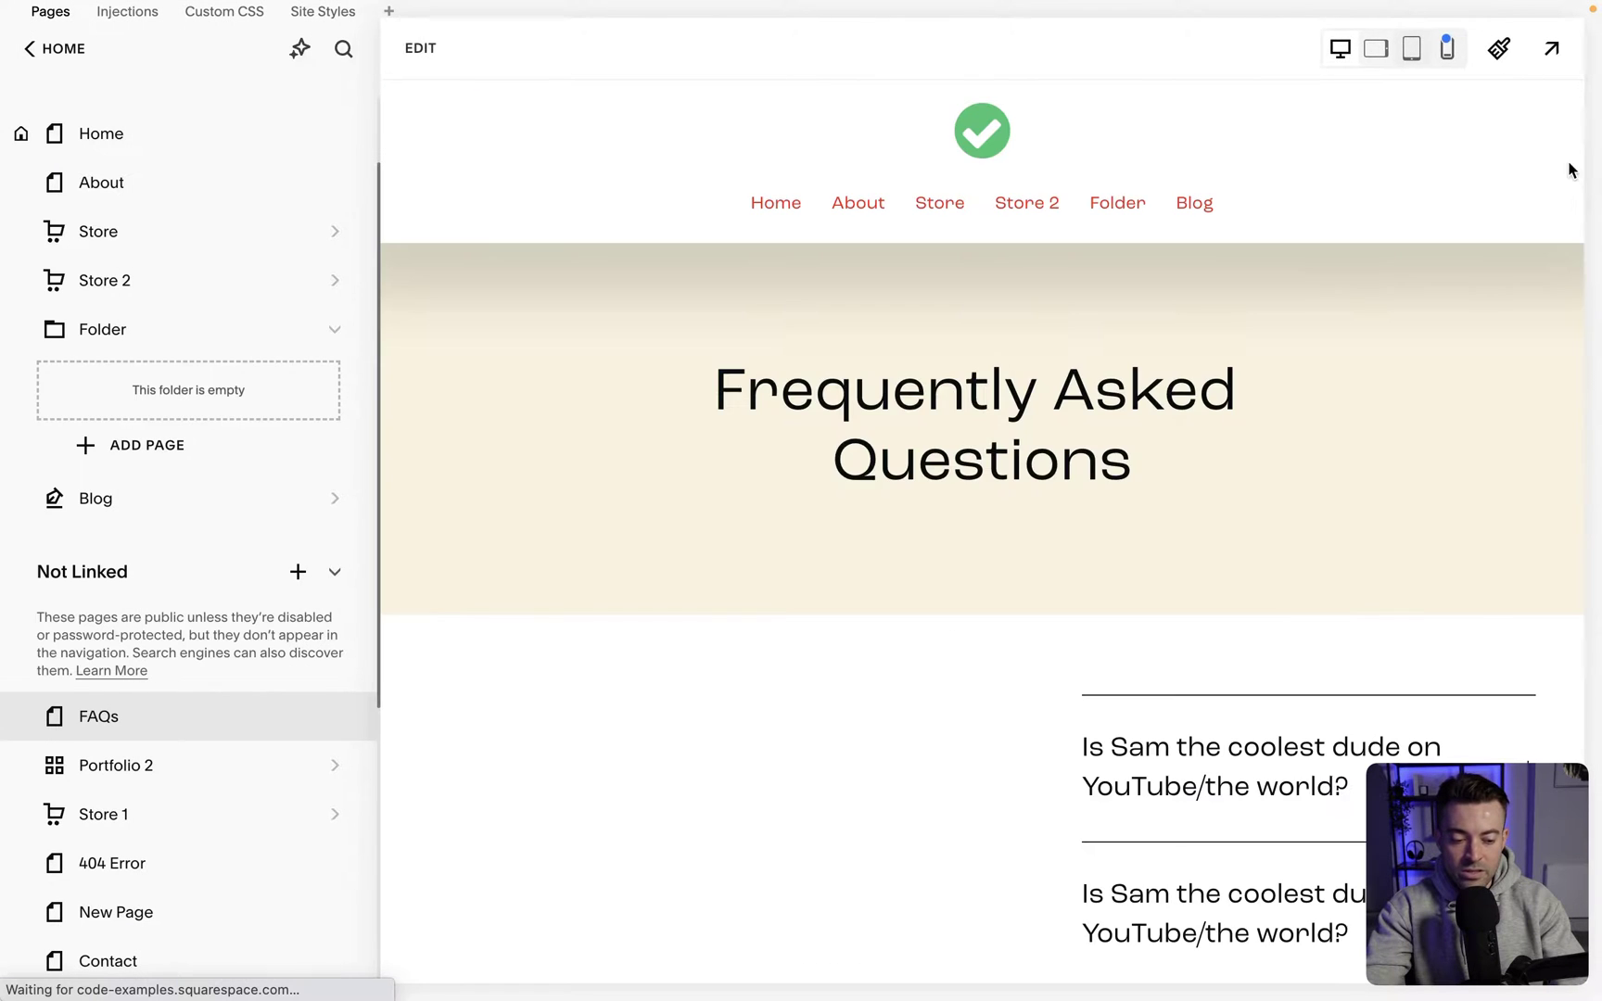
{"action": "left_click", "coordinate": [1552, 50]}
{"action": "scroll", "coordinate": [1402, 405], "scroll_direction": "down", "scroll_amount": 3}
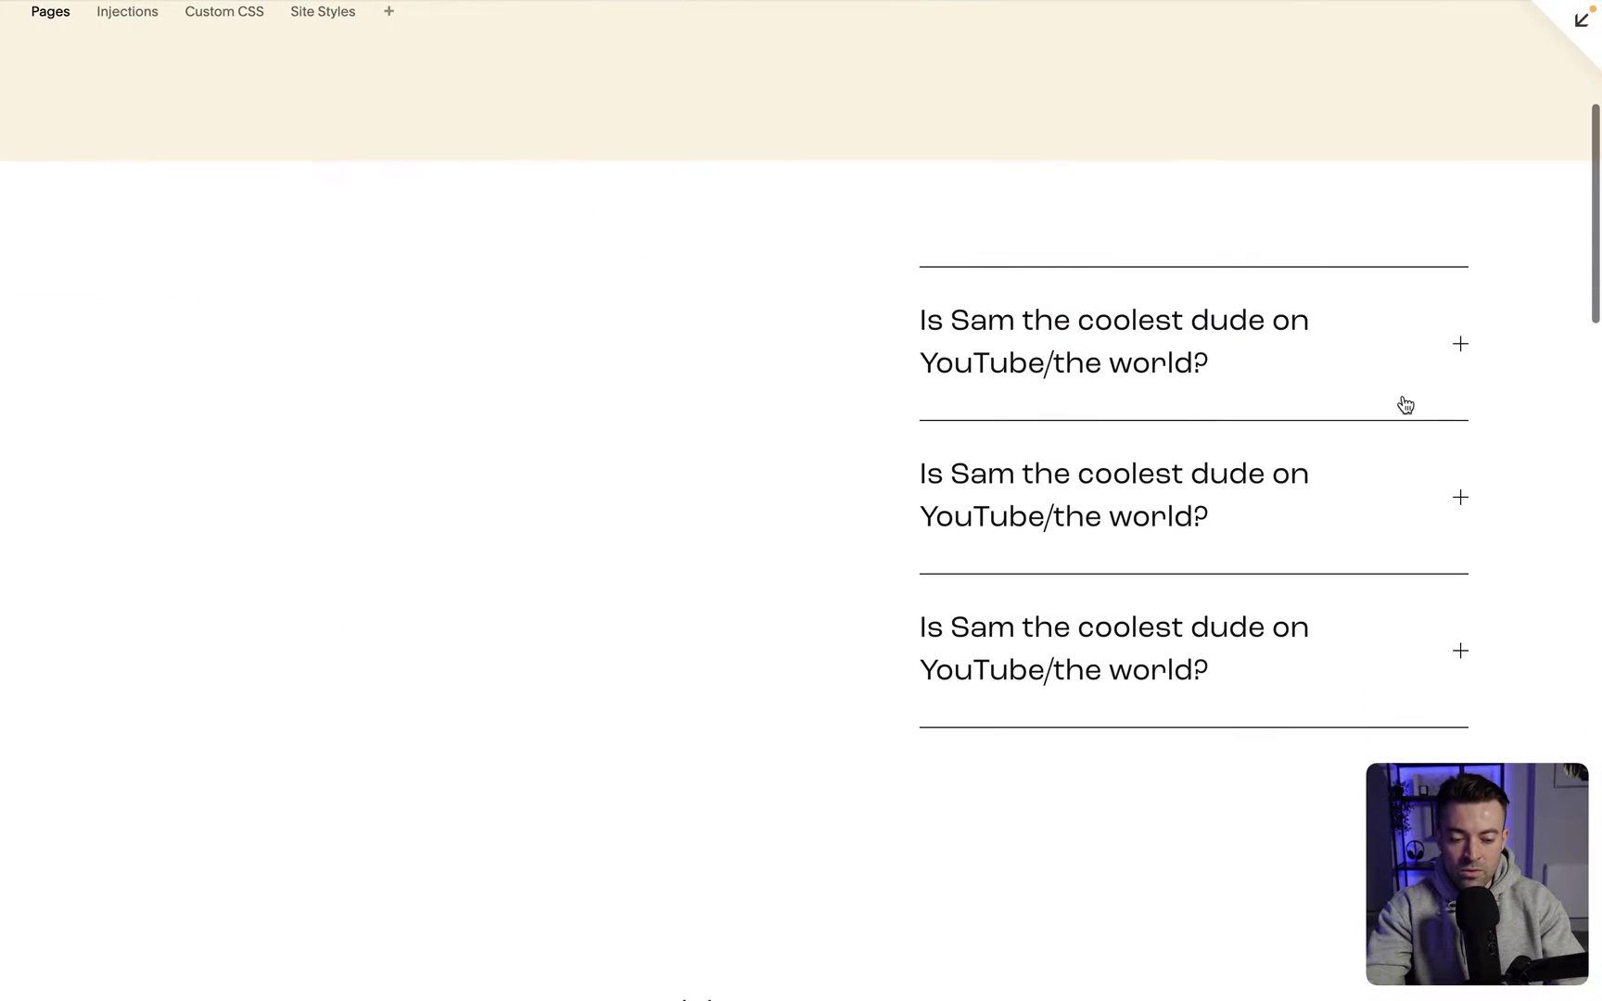
Open and close the three FAQ questions to test them, then return to editing the page.
{"action": "left_click", "coordinate": [1315, 330]}
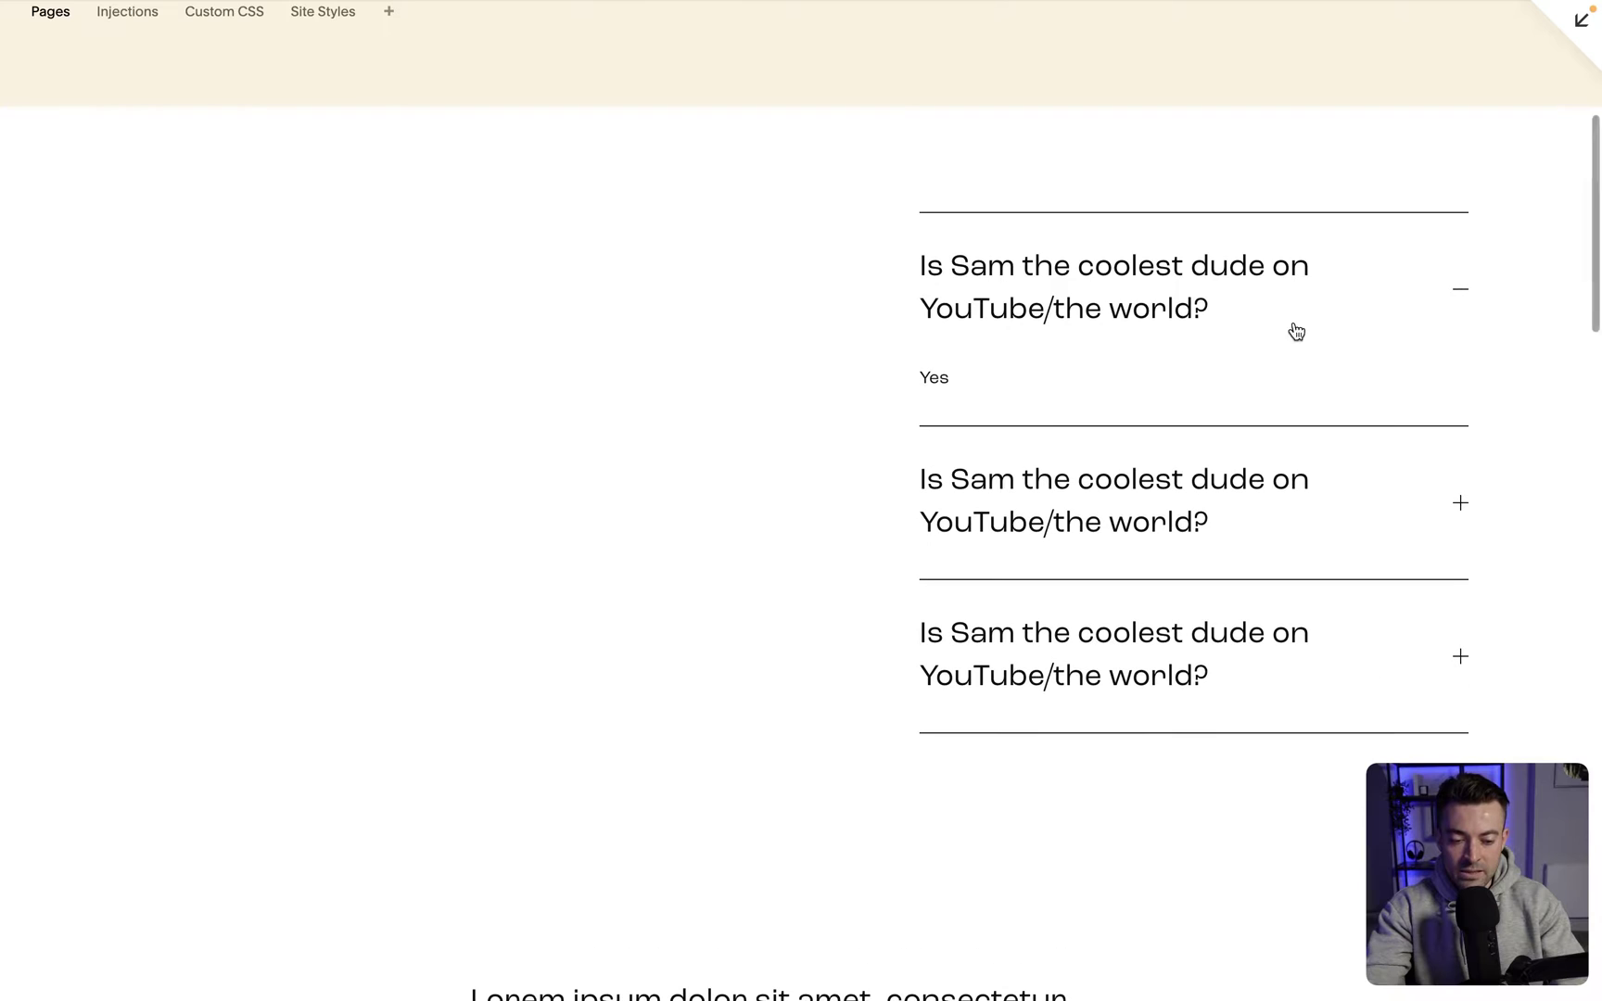
{"action": "left_click", "coordinate": [1145, 489]}
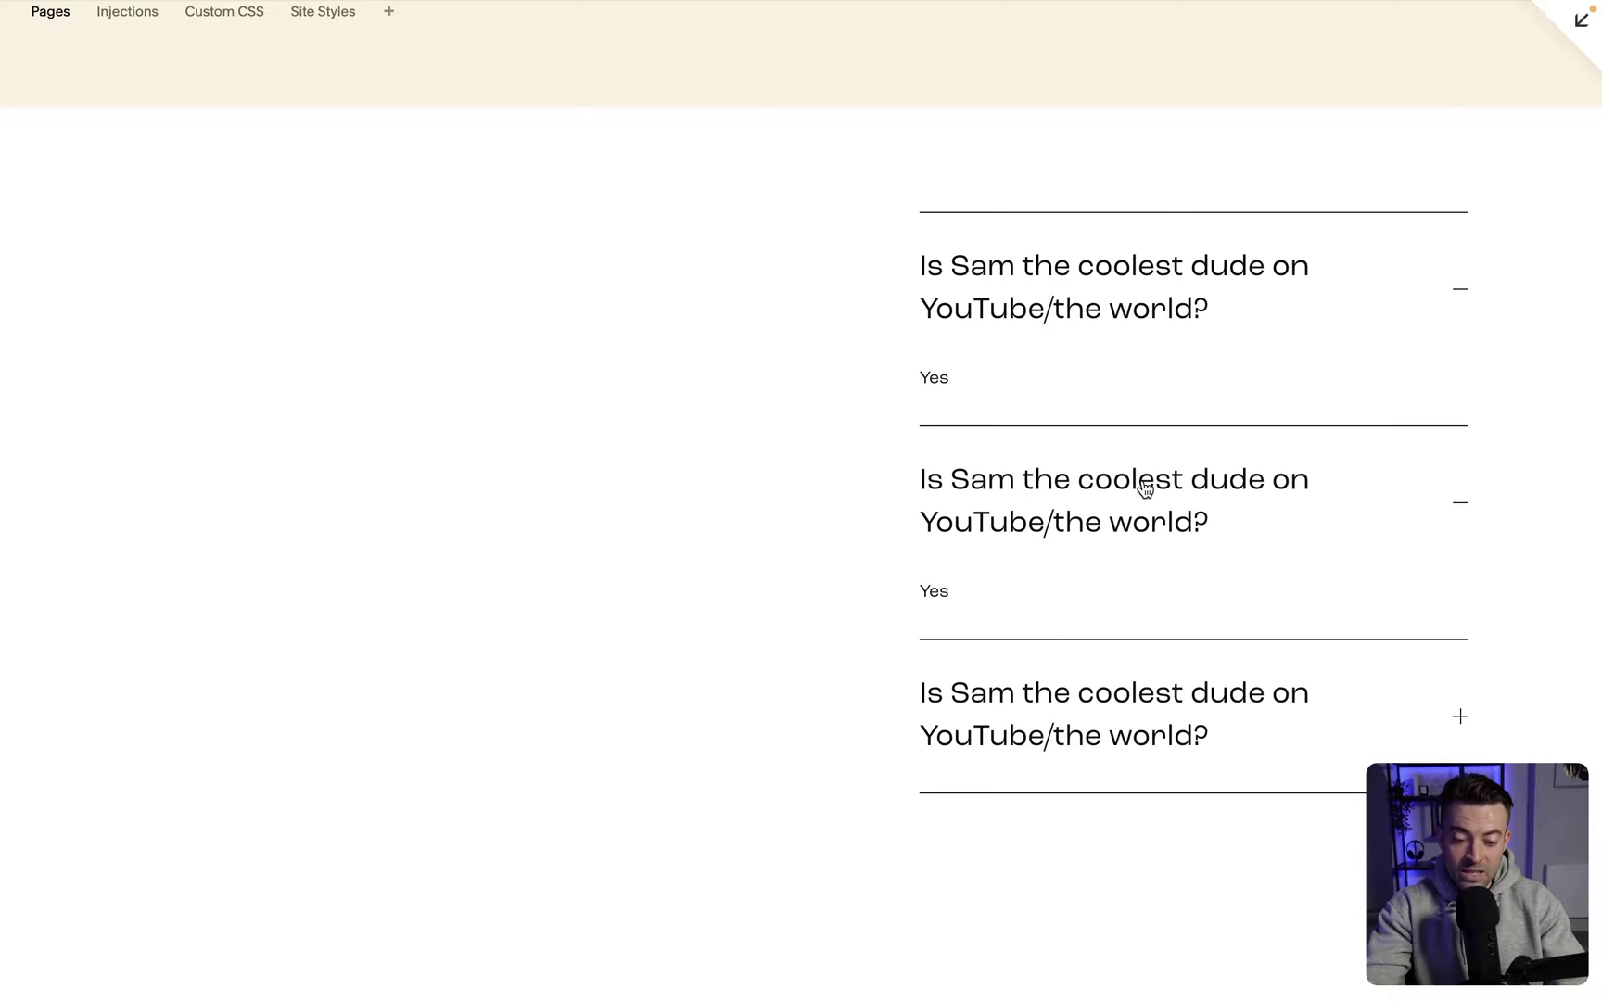
{"action": "left_click", "coordinate": [994, 271]}
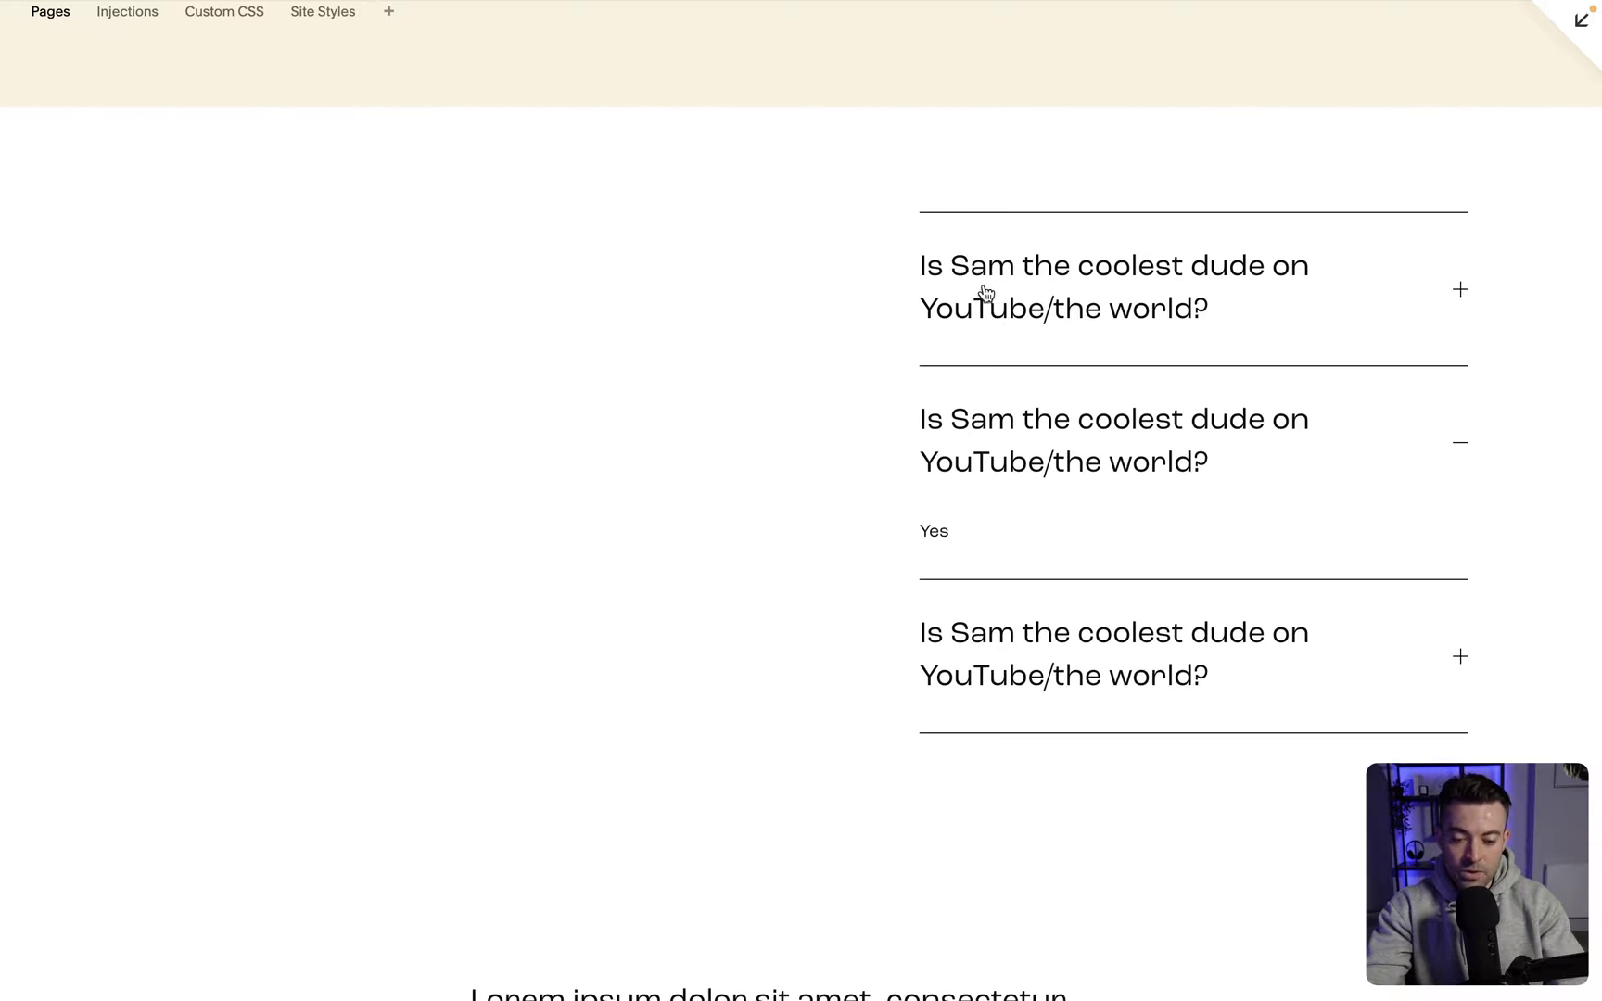
{"action": "left_click", "coordinate": [1062, 443]}
{"action": "left_click", "coordinate": [1062, 443]}
{"action": "left_click", "coordinate": [1159, 302]}
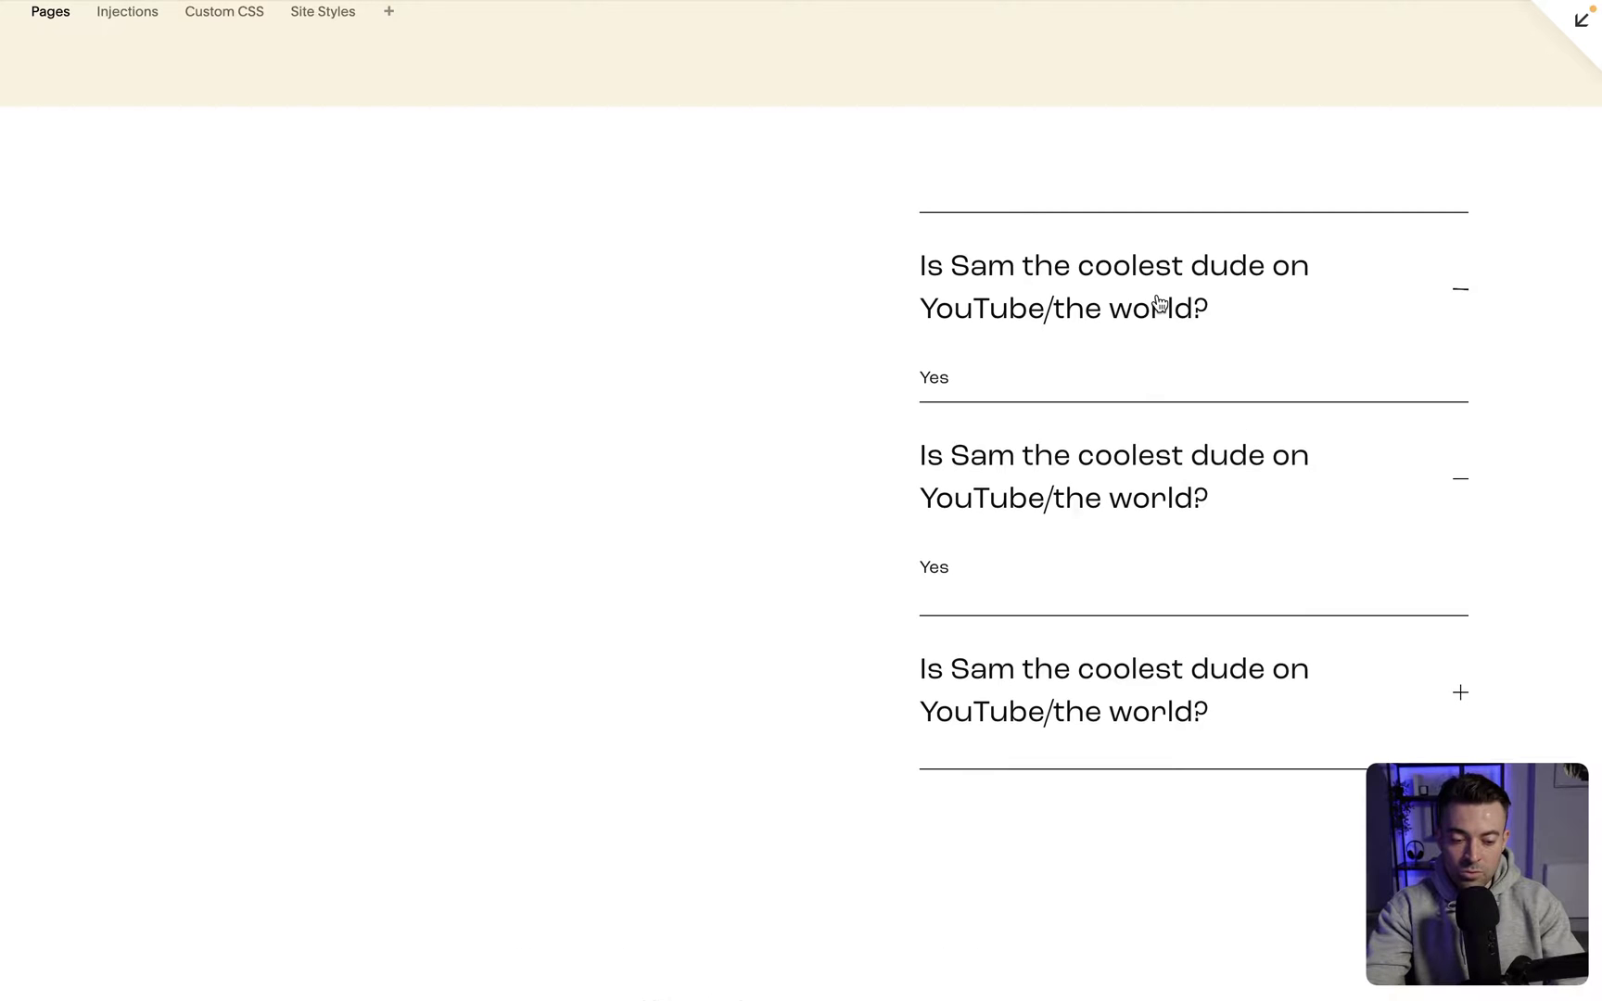
{"action": "left_click", "coordinate": [1090, 740]}
{"action": "scroll", "coordinate": [1090, 739], "scroll_direction": "down", "scroll_amount": 2}
{"action": "scroll", "coordinate": [1090, 738], "scroll_direction": "up", "scroll_amount": 2}
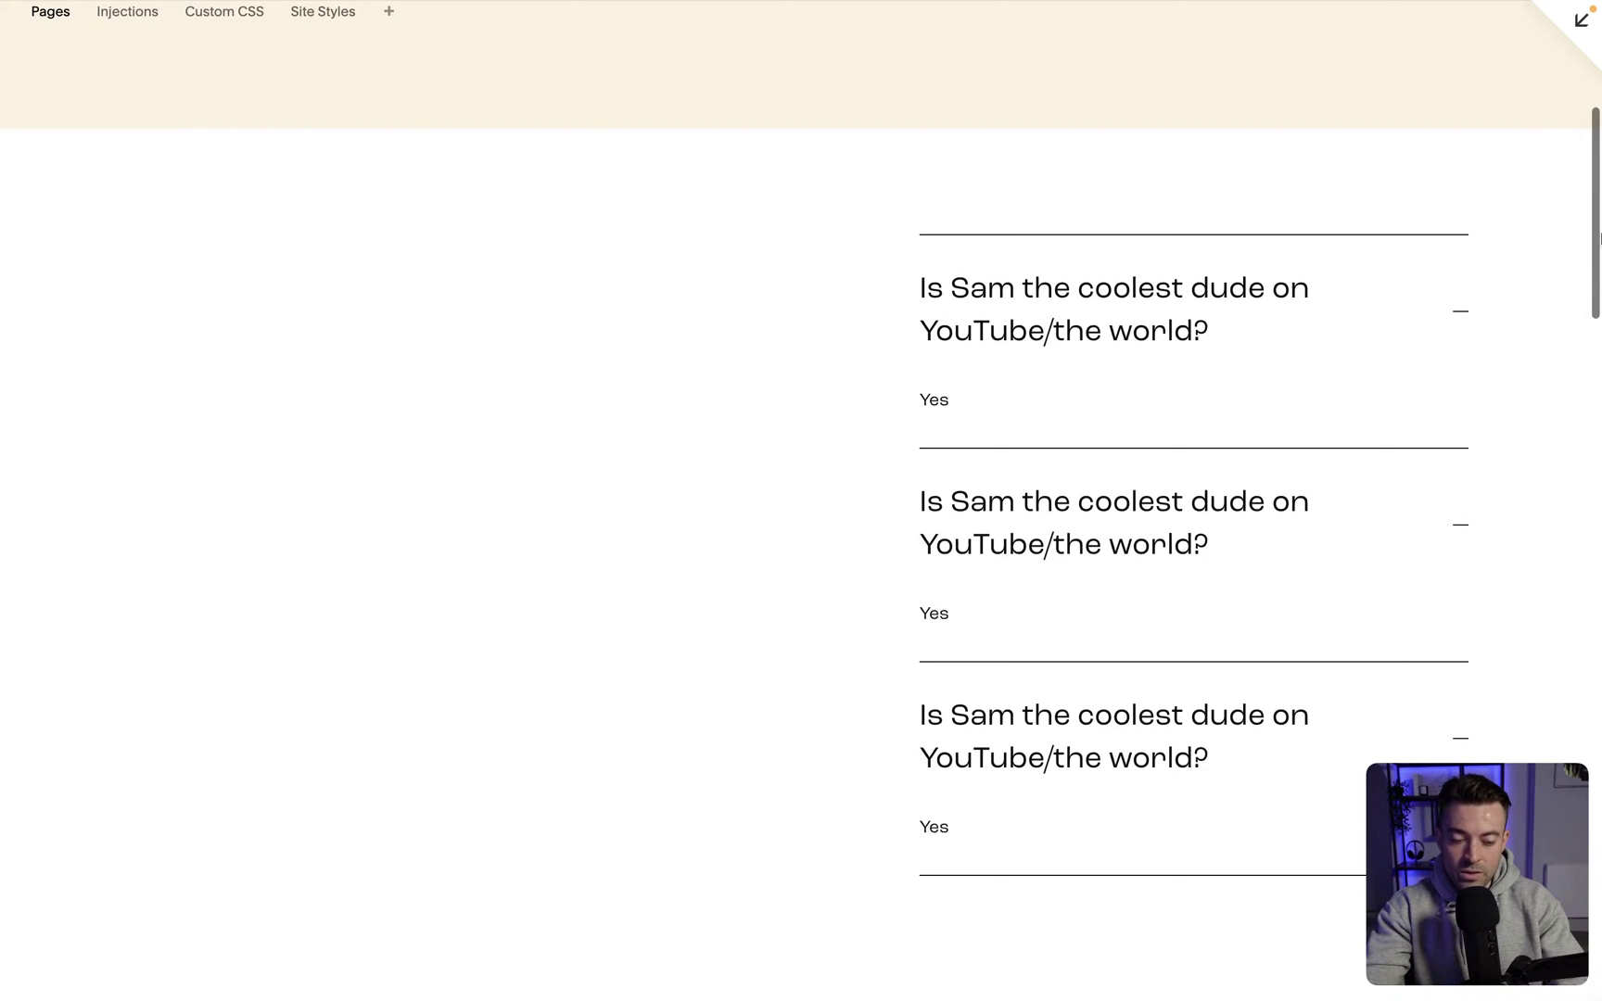
{"action": "left_click", "coordinate": [1578, 43]}
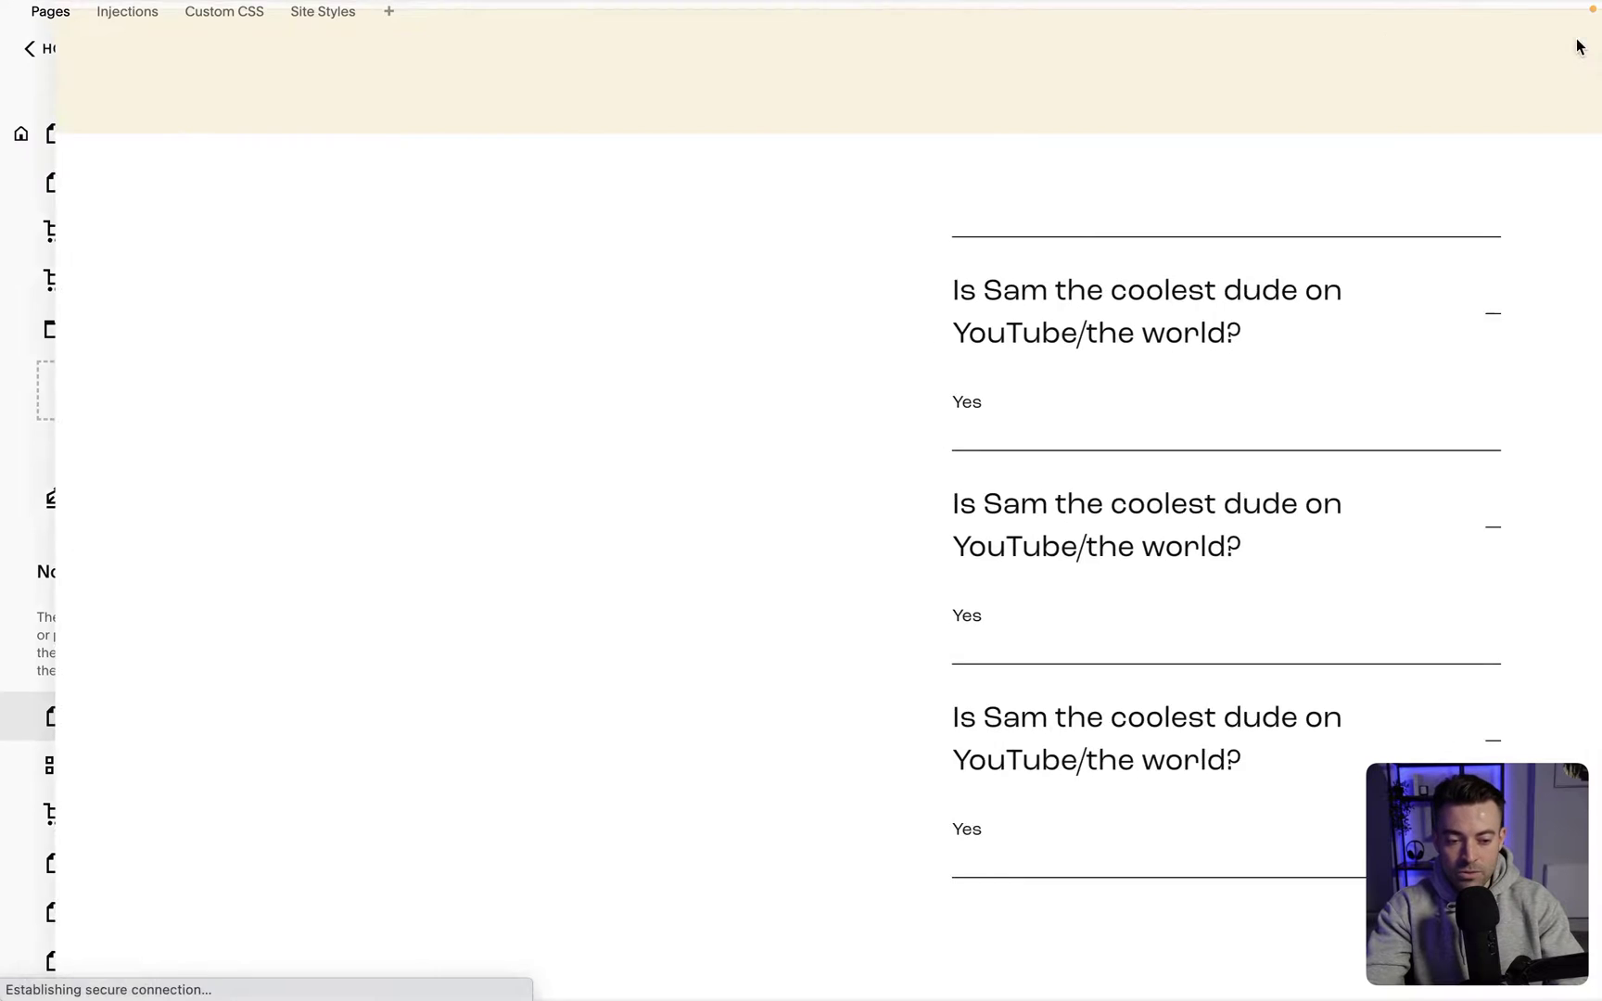
{"action": "left_click", "coordinate": [418, 47]}
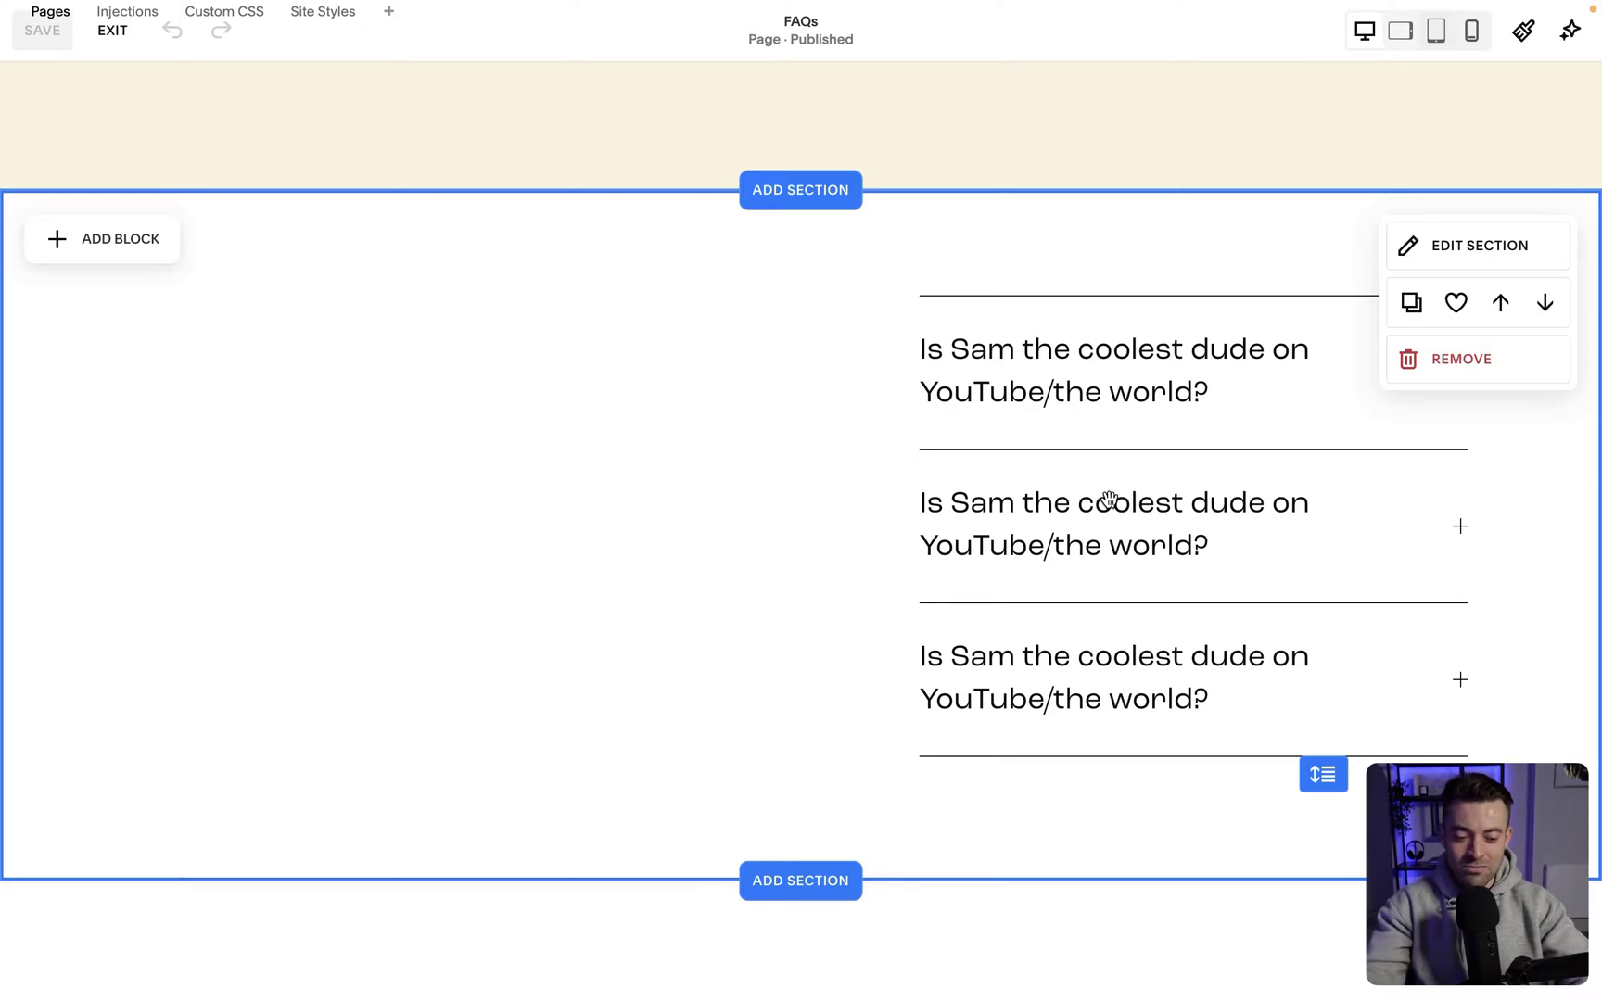
Turn off Allow multiple open items and hide the last divider in the accordion's Design settings.
{"action": "double_click", "coordinate": [1147, 465]}
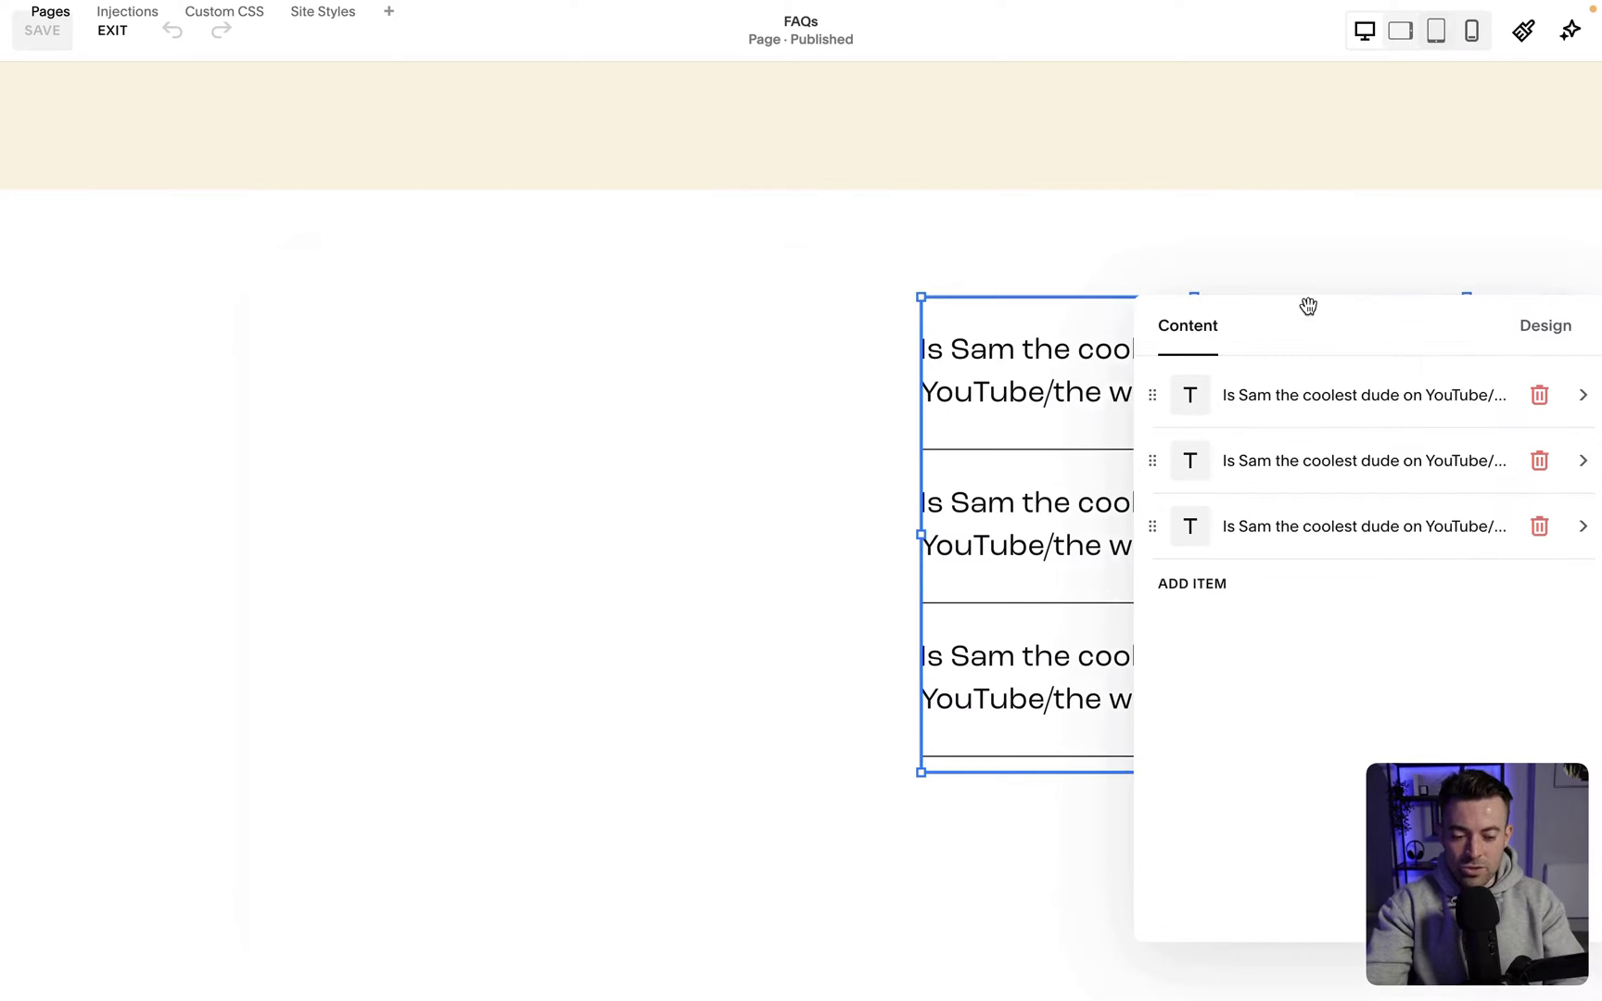
{"action": "left_click_drag", "start_coordinate": [1308, 306], "coordinate": [480, 289]}
{"action": "left_click", "coordinate": [713, 316]}
{"action": "left_click", "coordinate": [747, 626]}
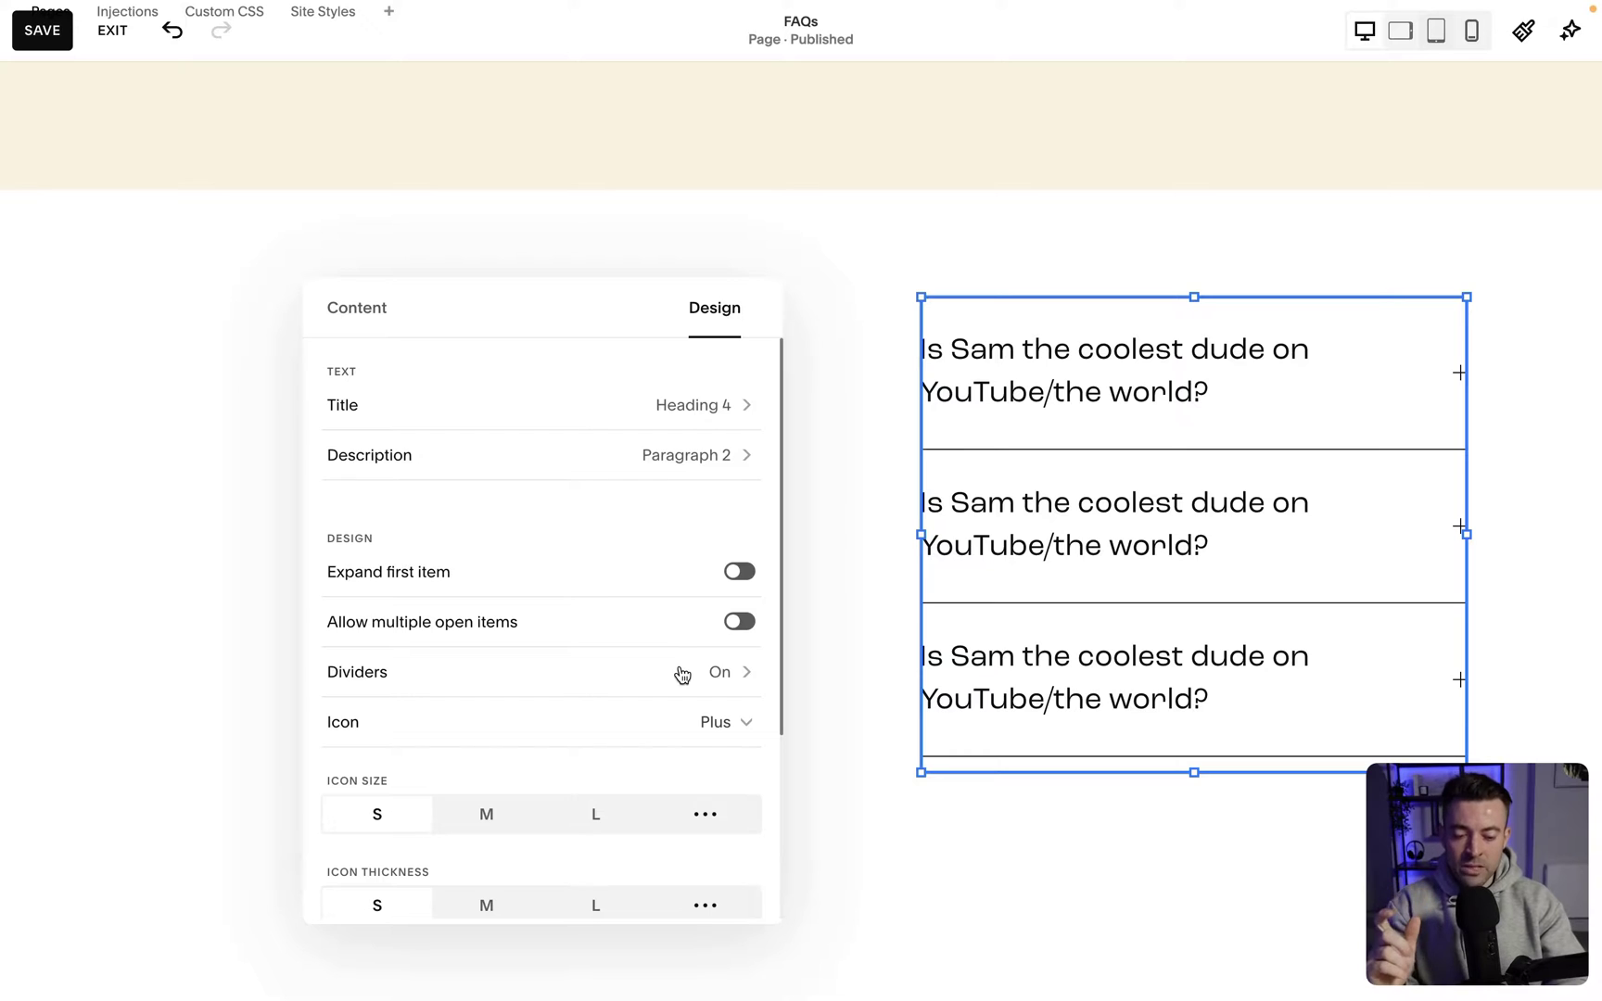
{"action": "left_click", "coordinate": [649, 672]}
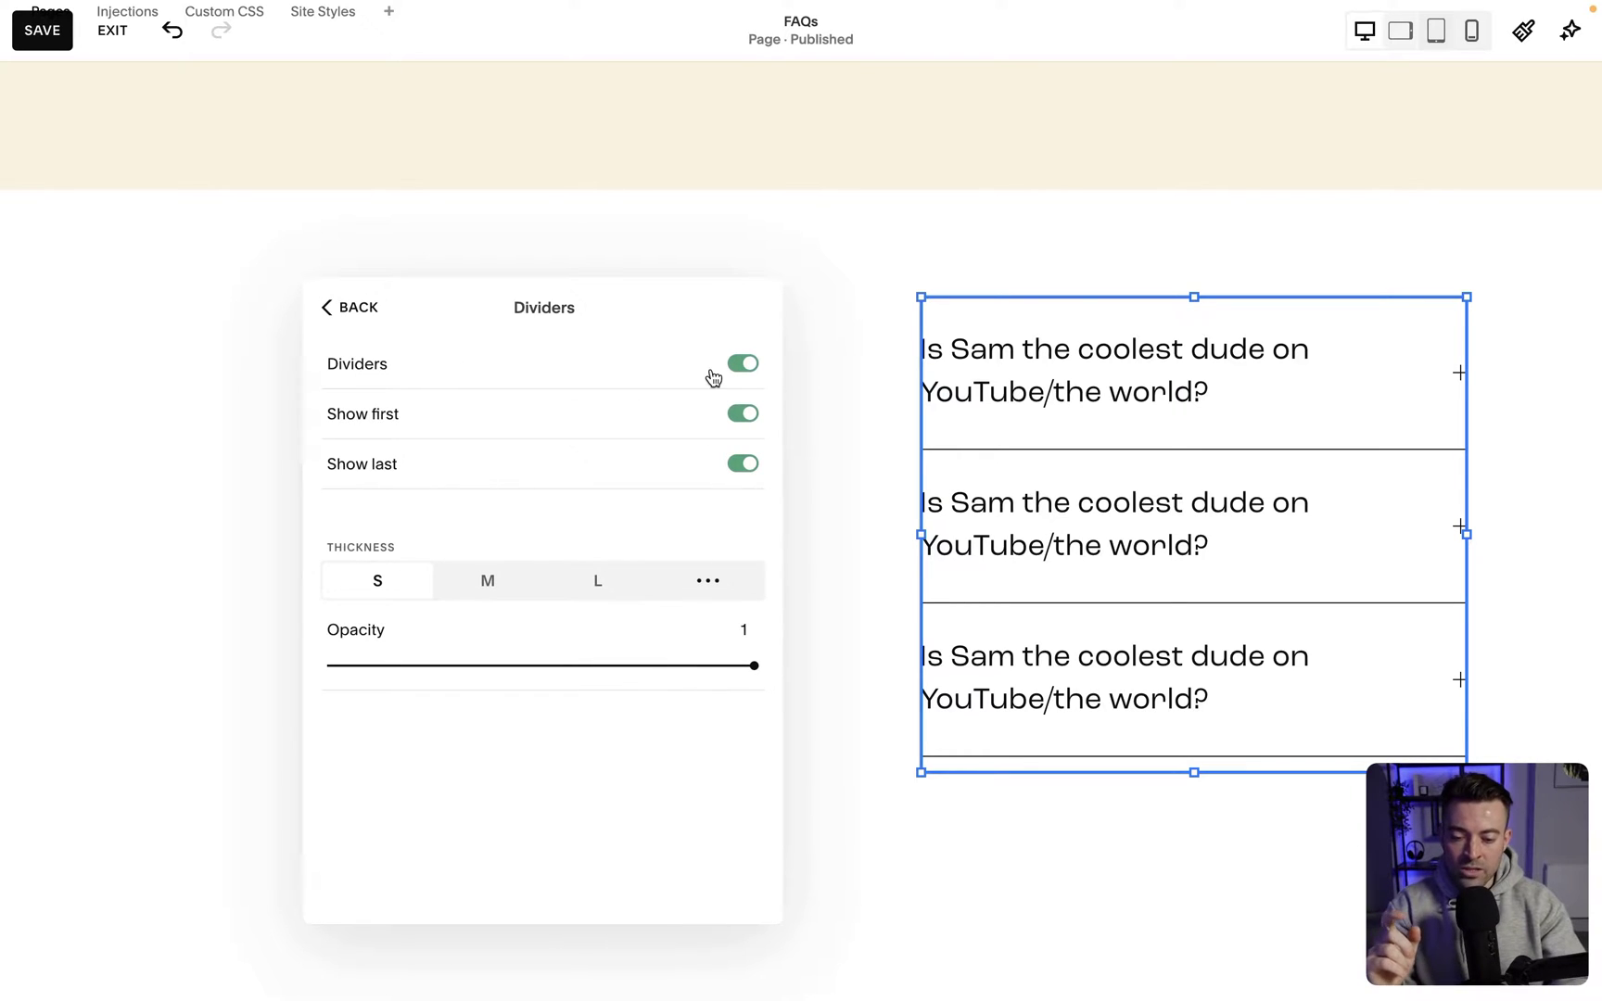
{"action": "left_click", "coordinate": [744, 463]}
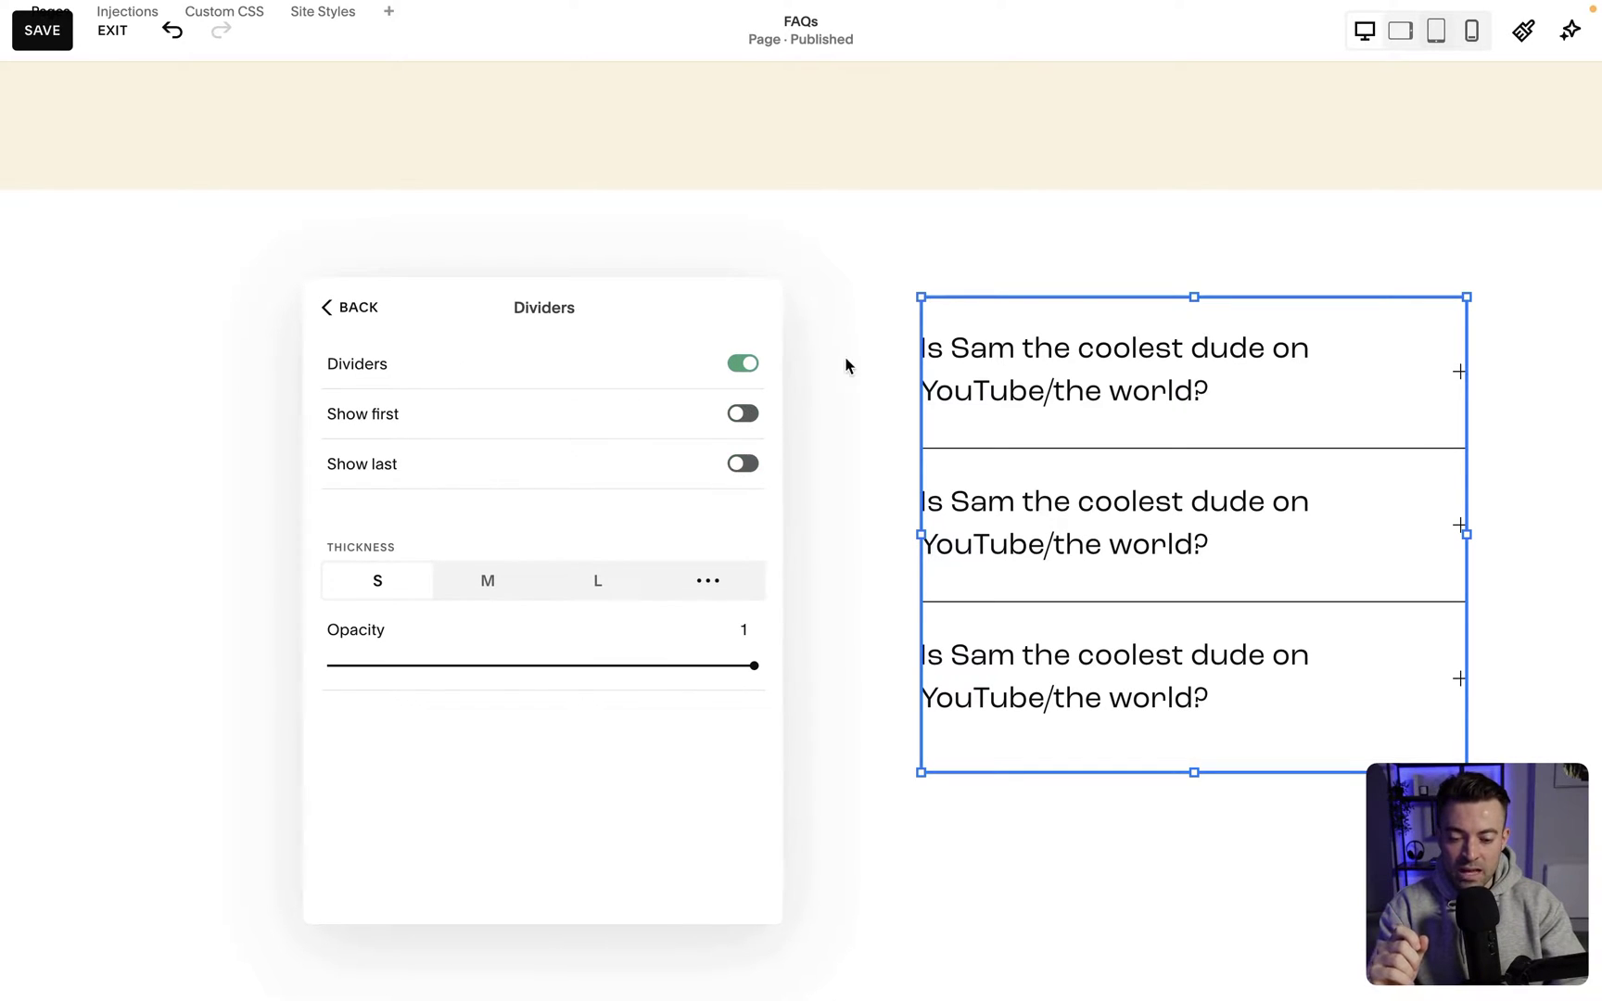
{"action": "left_click", "coordinate": [884, 304]}
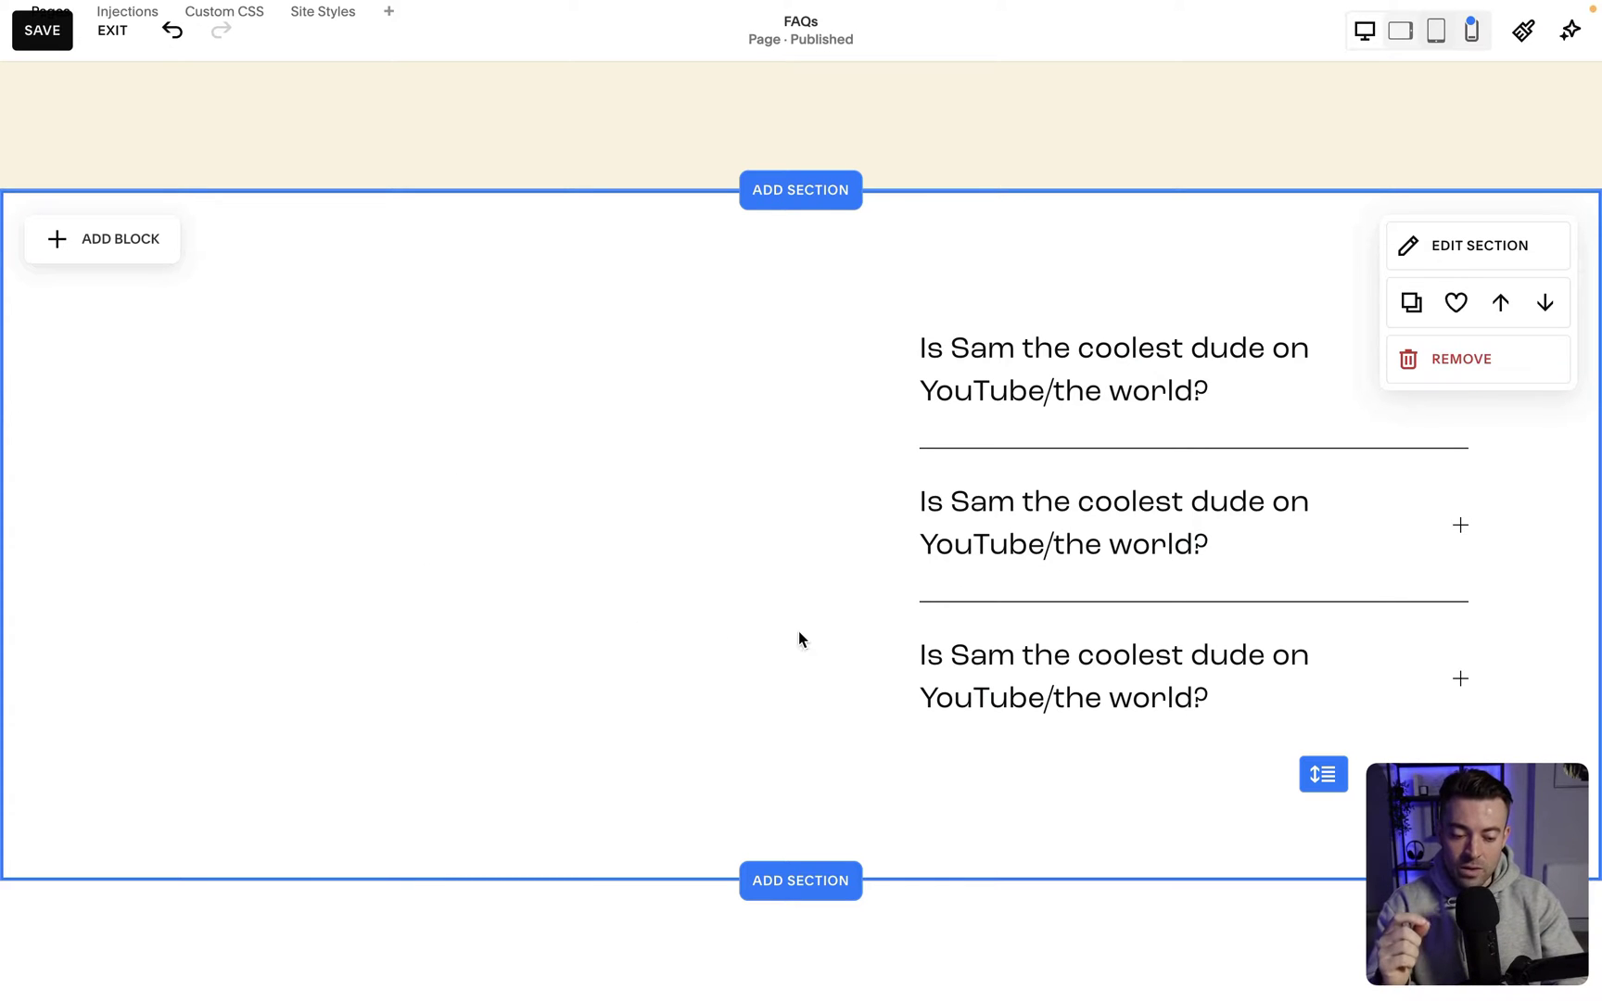
Show the first and last accordion dividers again.
{"action": "double_click", "coordinate": [1137, 616]}
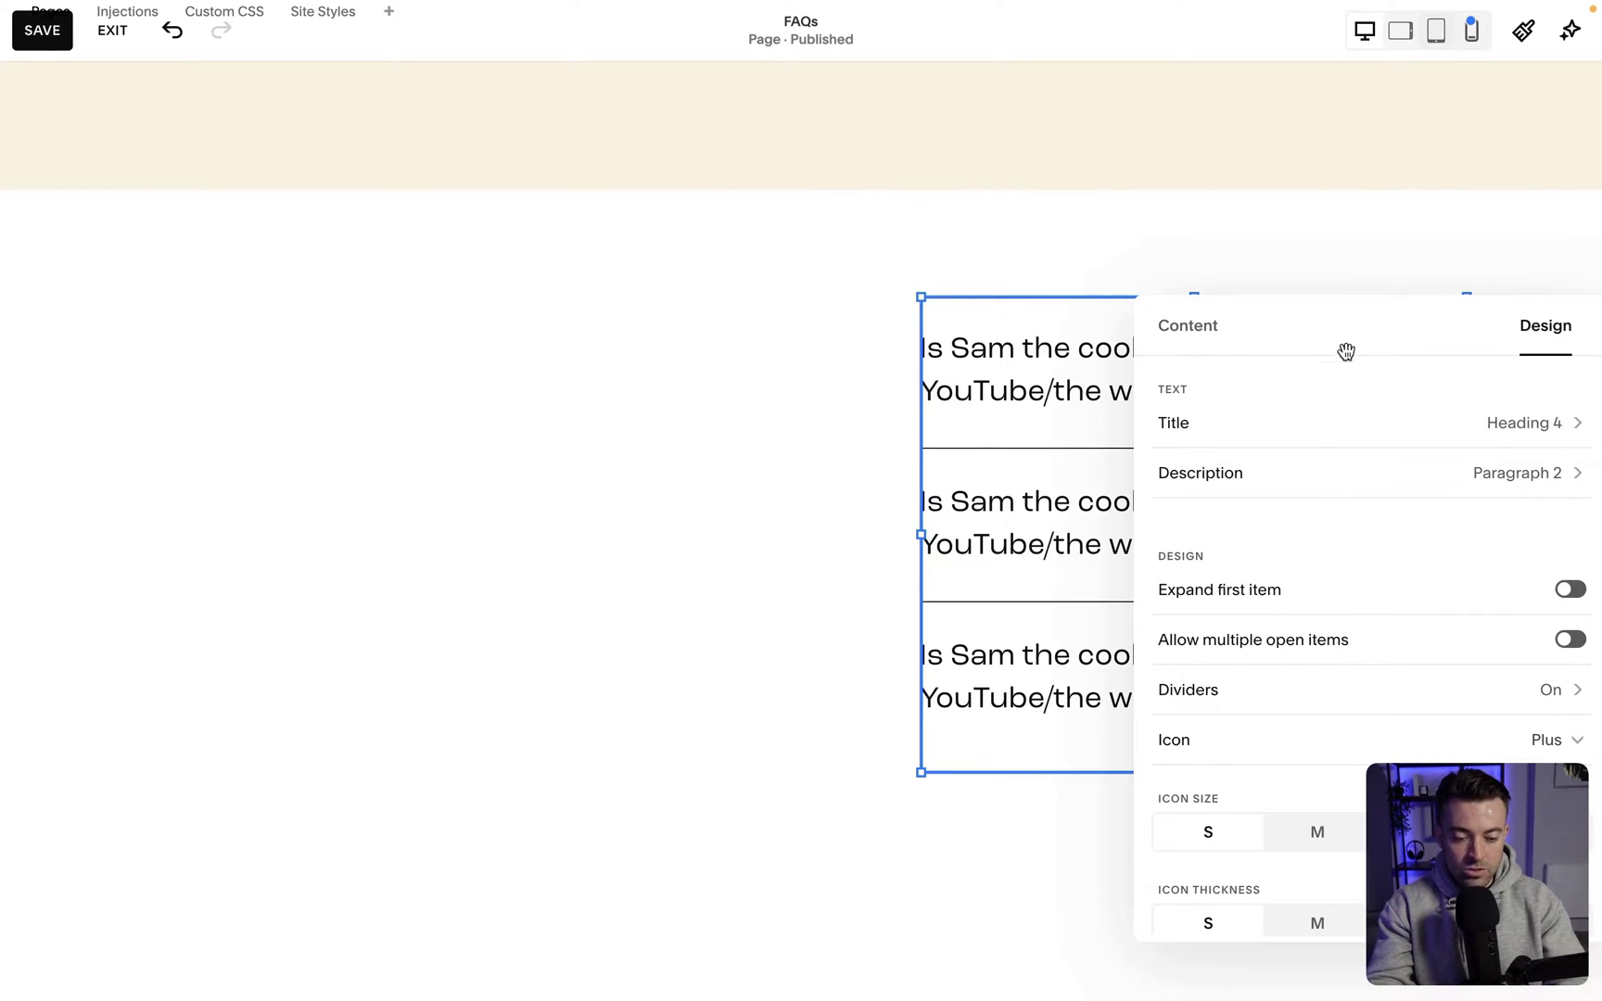
{"action": "left_click_drag", "start_coordinate": [1355, 325], "coordinate": [1001, 281]}
{"action": "left_click", "coordinate": [1020, 645]}
{"action": "left_click", "coordinate": [905, 389]}
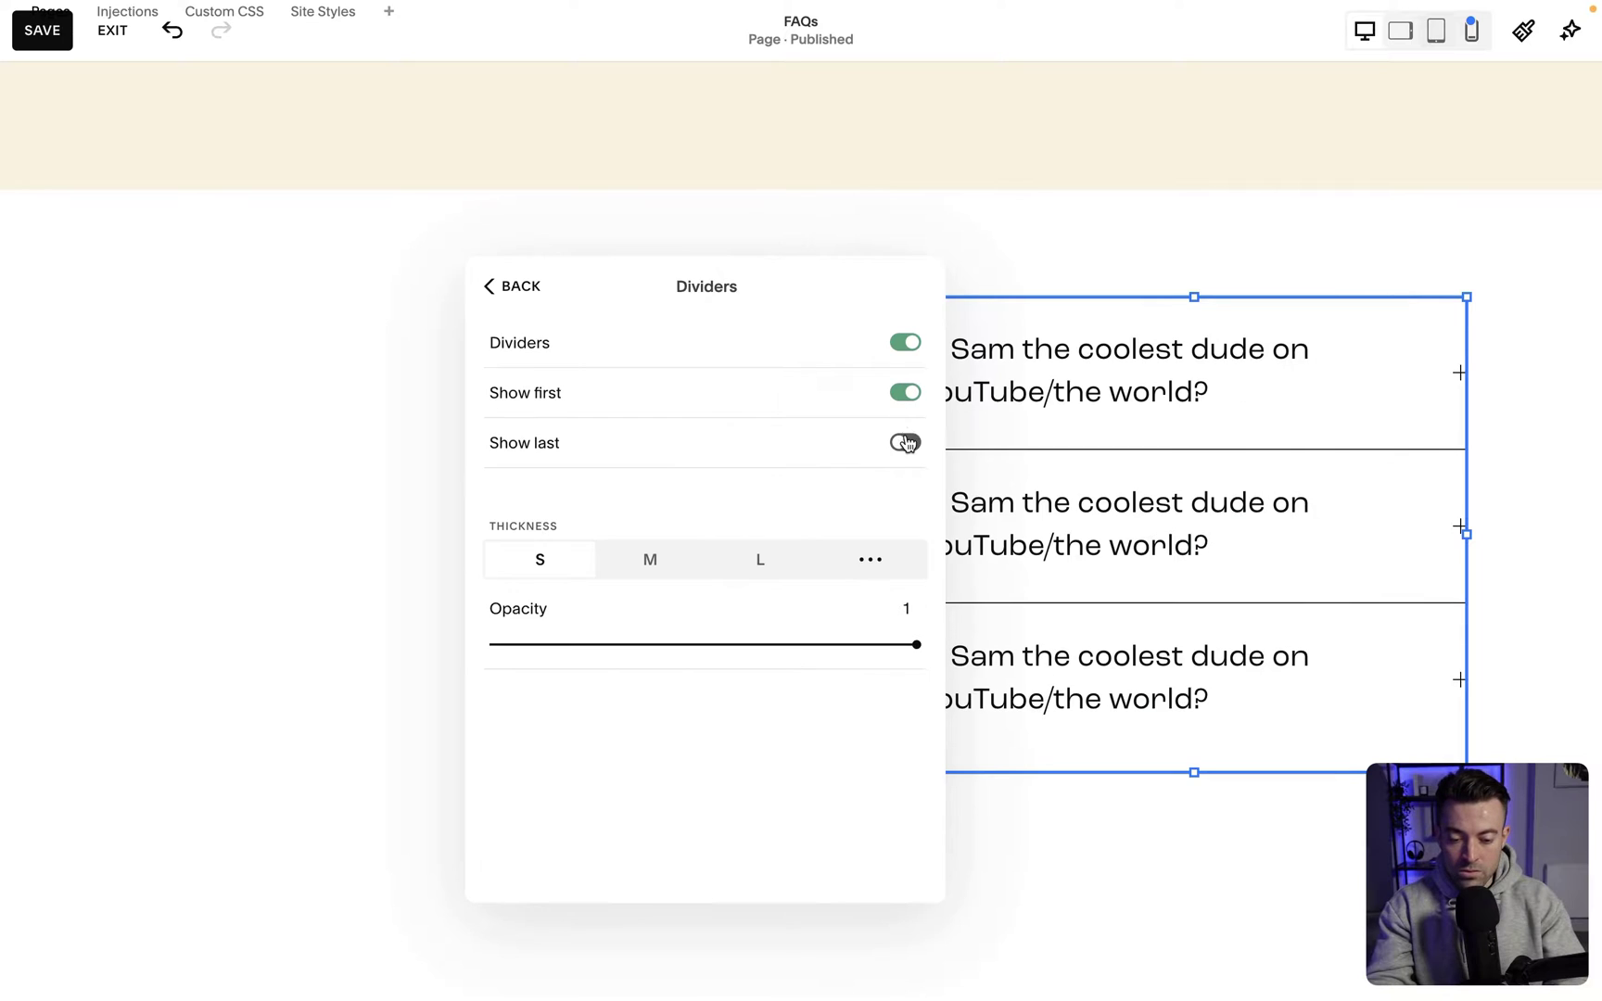
{"action": "left_click", "coordinate": [905, 441]}
{"action": "left_click", "coordinate": [242, 361]}
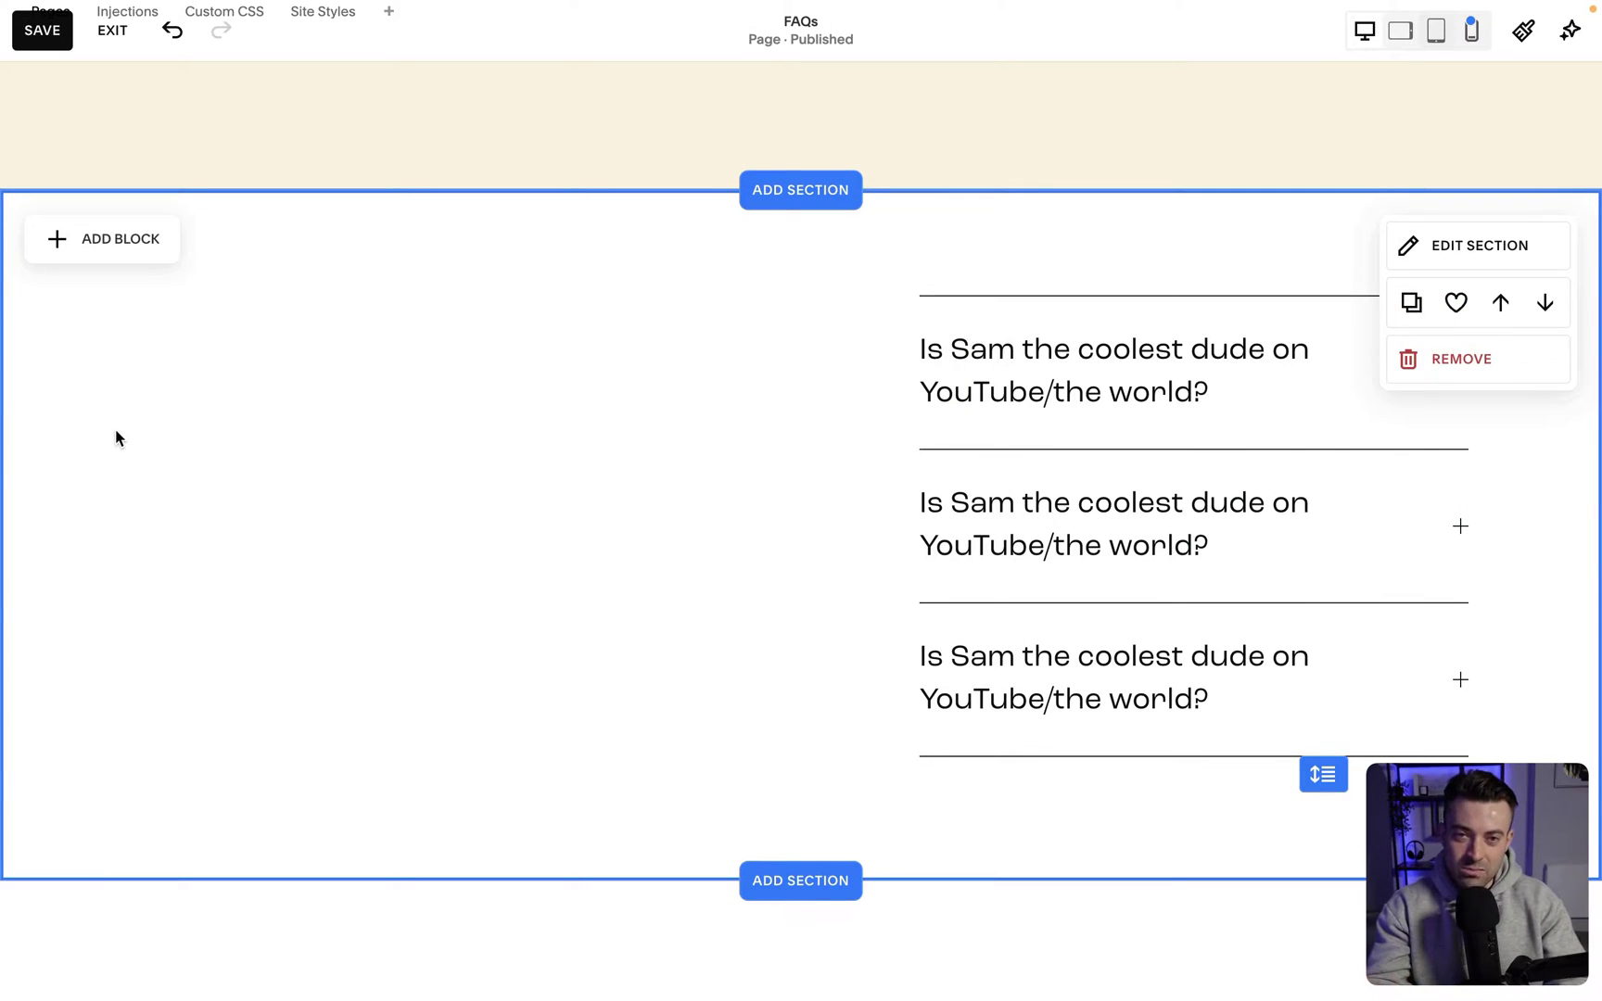
Hide the first and last dividers, keep thickness S, and fade dividers to 0.19 opacity.
{"action": "double_click", "coordinate": [1029, 463]}
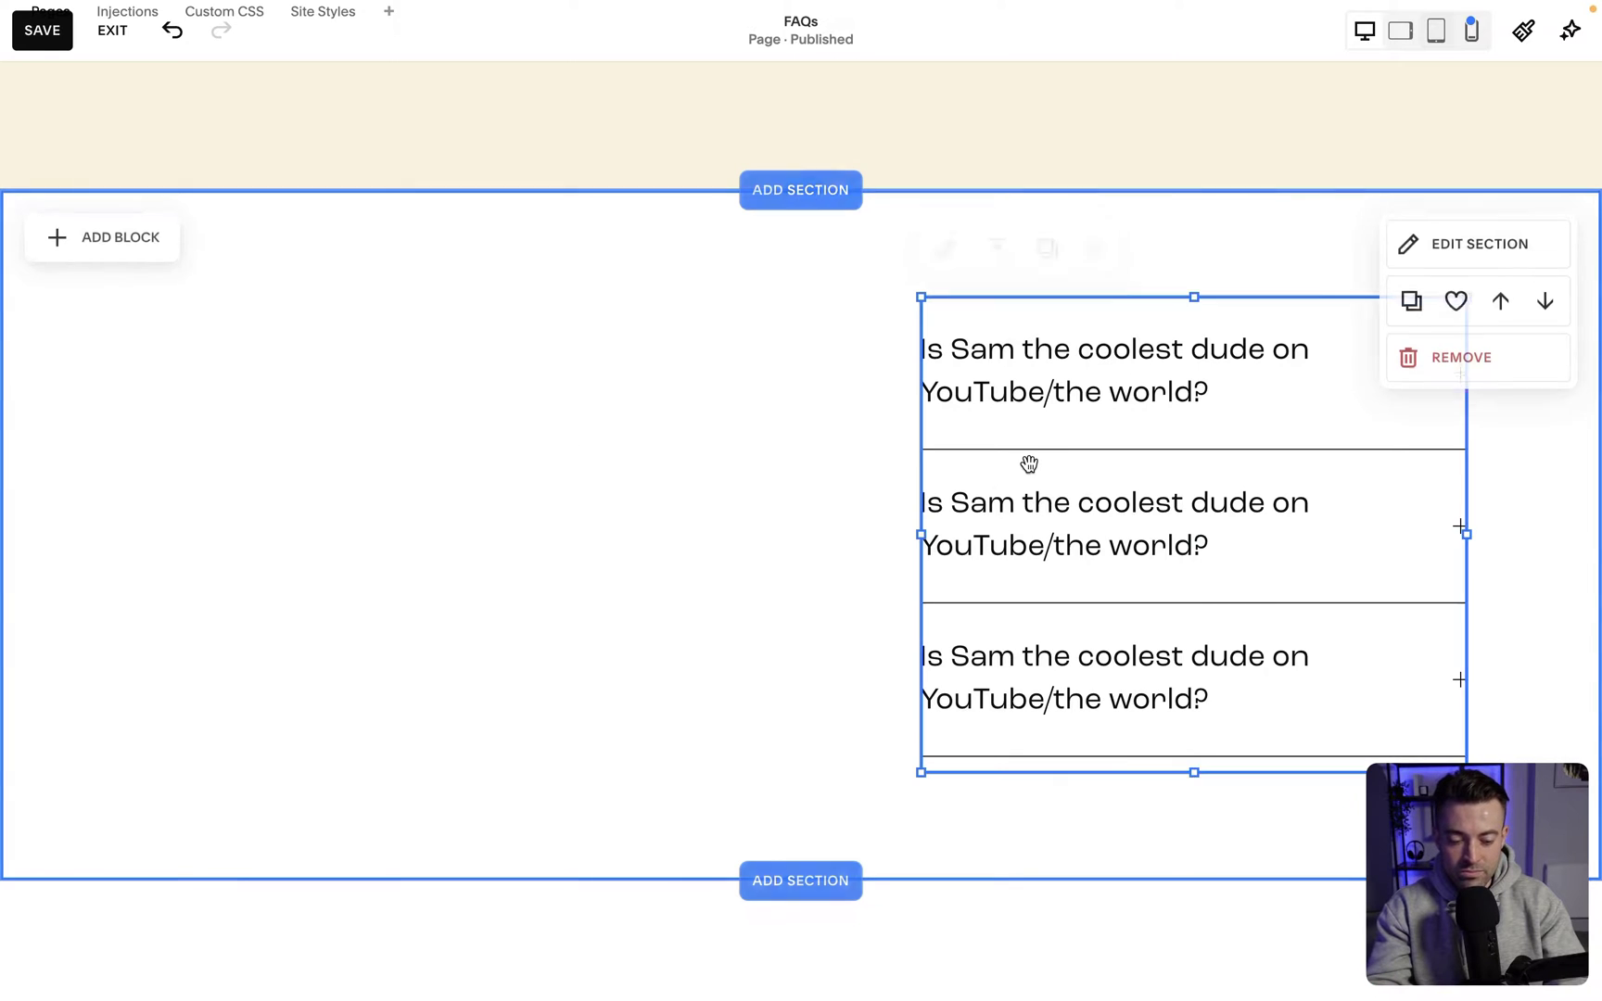
{"action": "left_click_drag", "start_coordinate": [1359, 332], "coordinate": [751, 297]}
{"action": "left_click", "coordinate": [640, 649]}
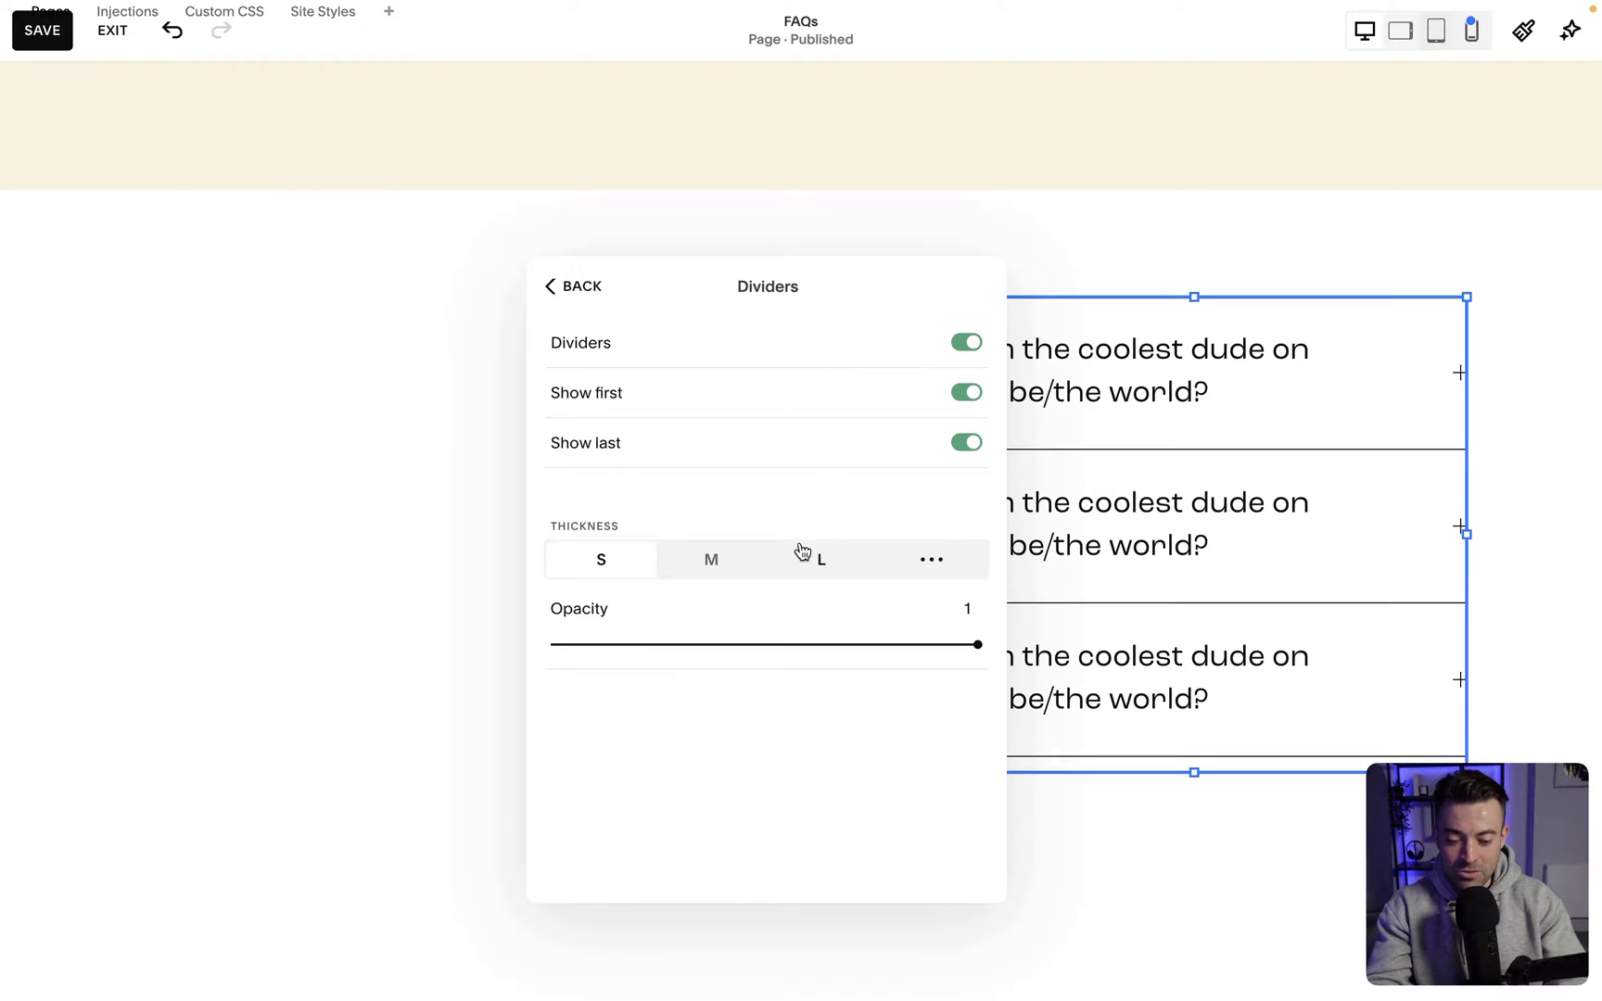
{"action": "left_click", "coordinate": [968, 447]}
{"action": "left_click", "coordinate": [967, 394]}
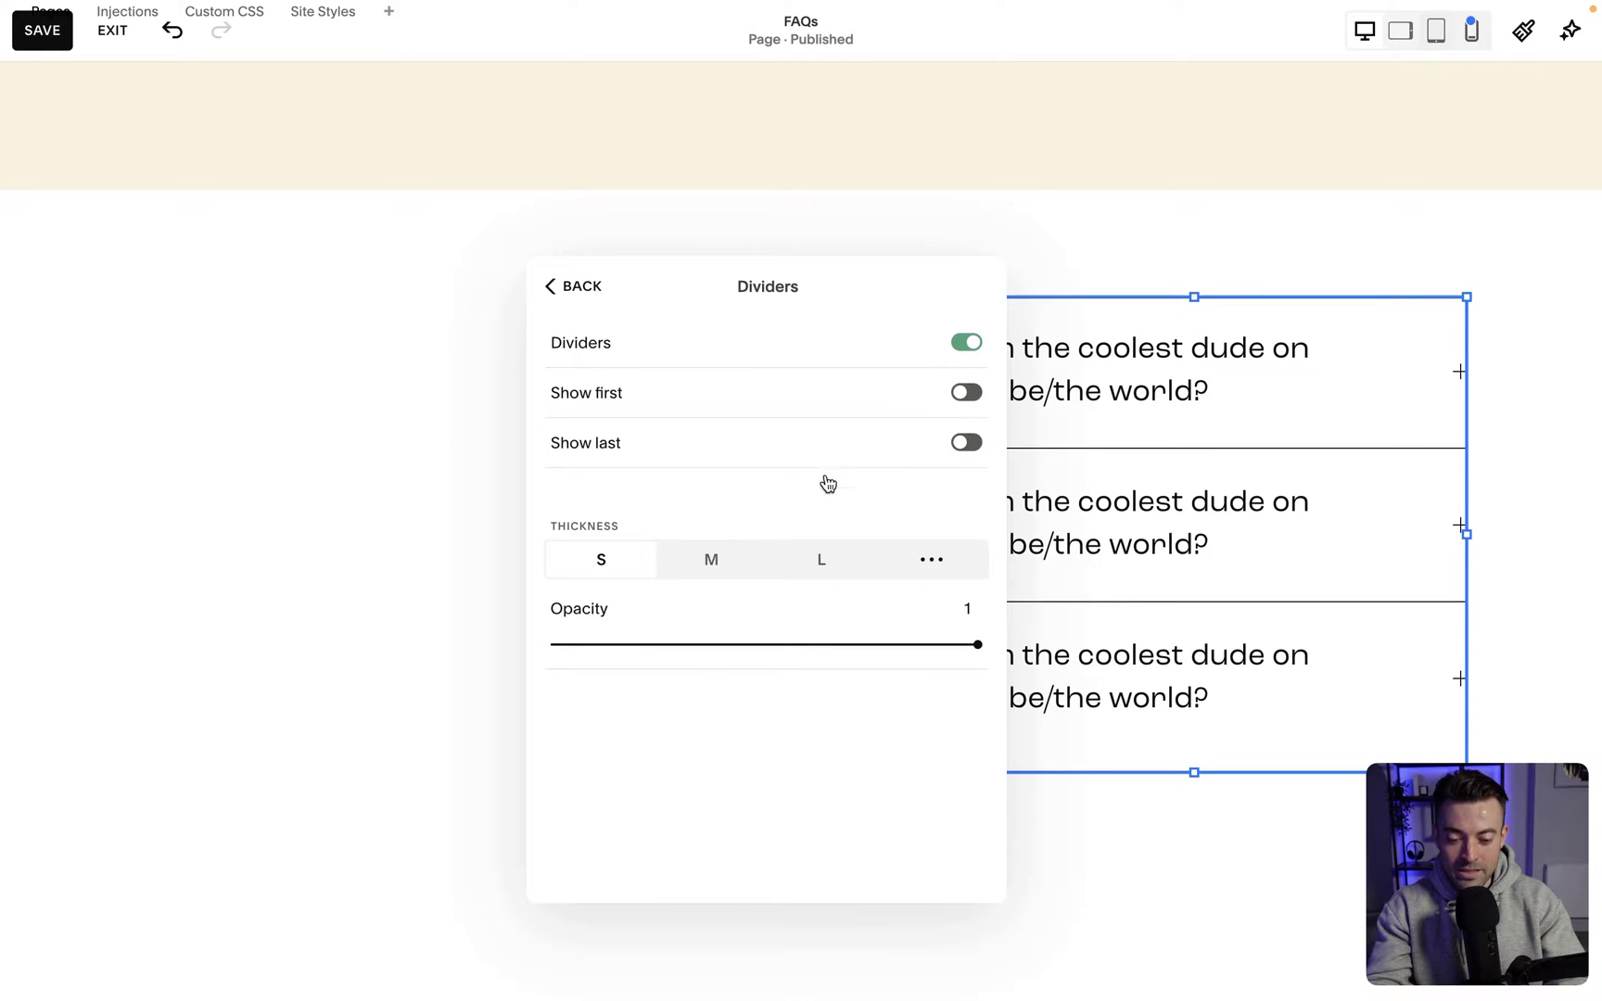
{"action": "left_click", "coordinate": [705, 557]}
{"action": "left_click", "coordinate": [825, 561]}
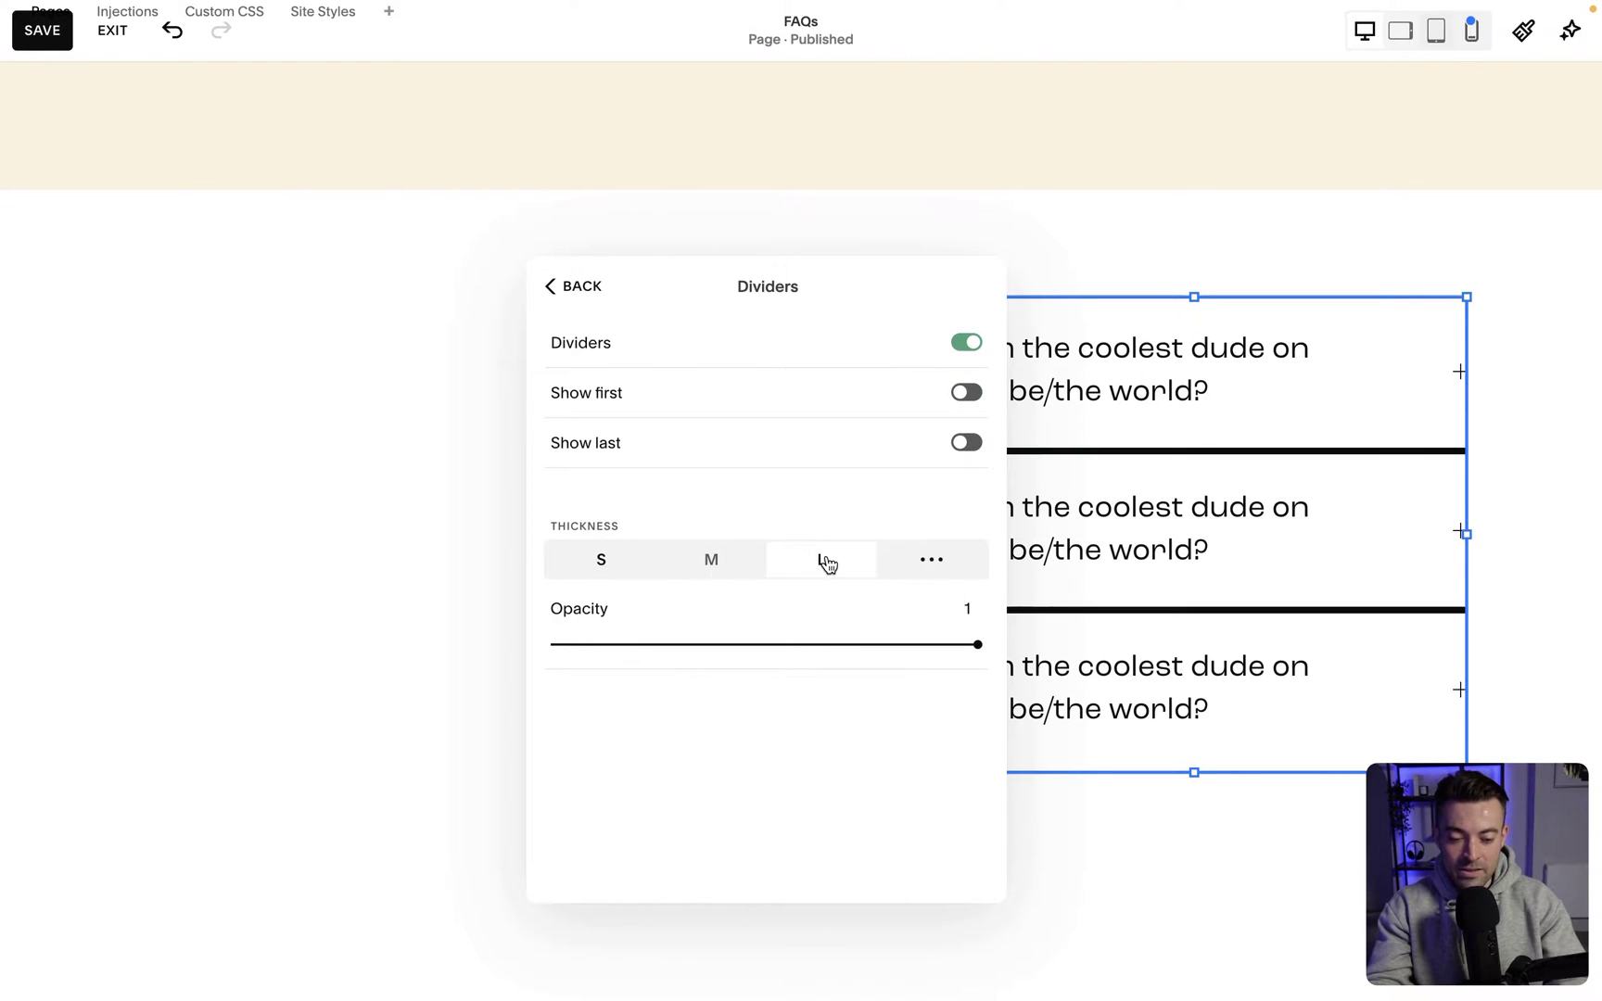
{"action": "left_click", "coordinate": [612, 561]}
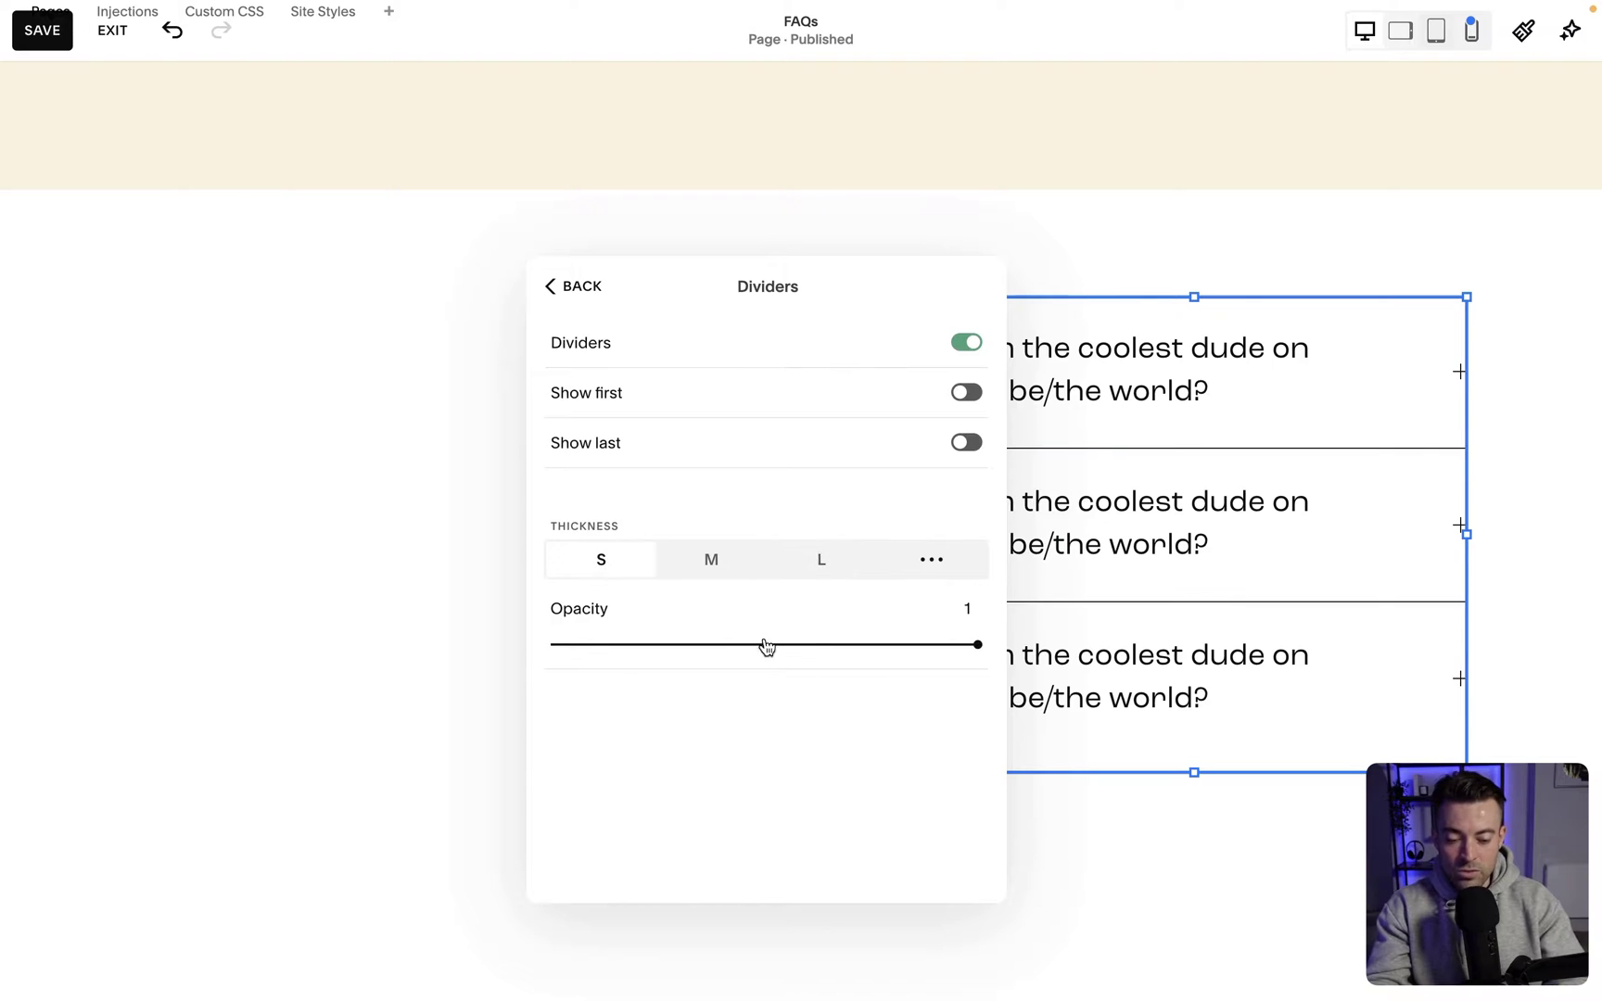
{"action": "left_click_drag", "start_coordinate": [701, 645], "coordinate": [640, 642]}
Nudge divider opacity to about 0.2 and switch the accordion icons to arrows.
{"action": "left_click_drag", "start_coordinate": [659, 286], "coordinate": [275, 299]}
{"action": "left_click", "coordinate": [172, 300]}
{"action": "scroll", "coordinate": [547, 742], "scroll_direction": "down", "scroll_amount": 3}
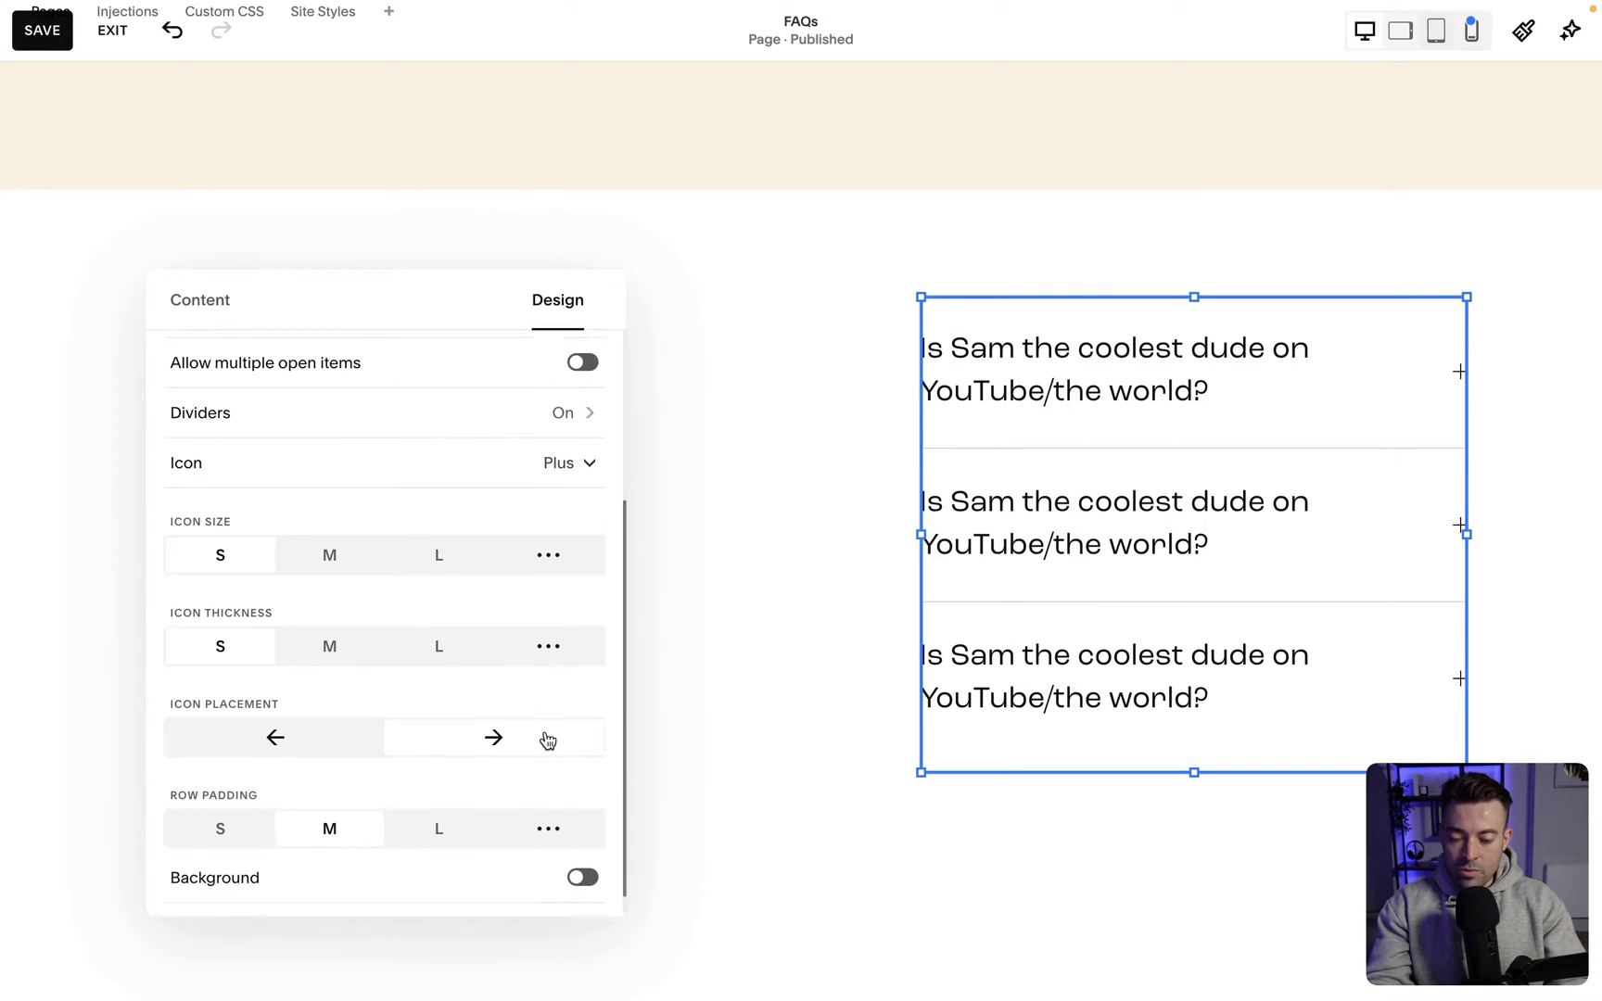
{"action": "left_click", "coordinate": [565, 456]}
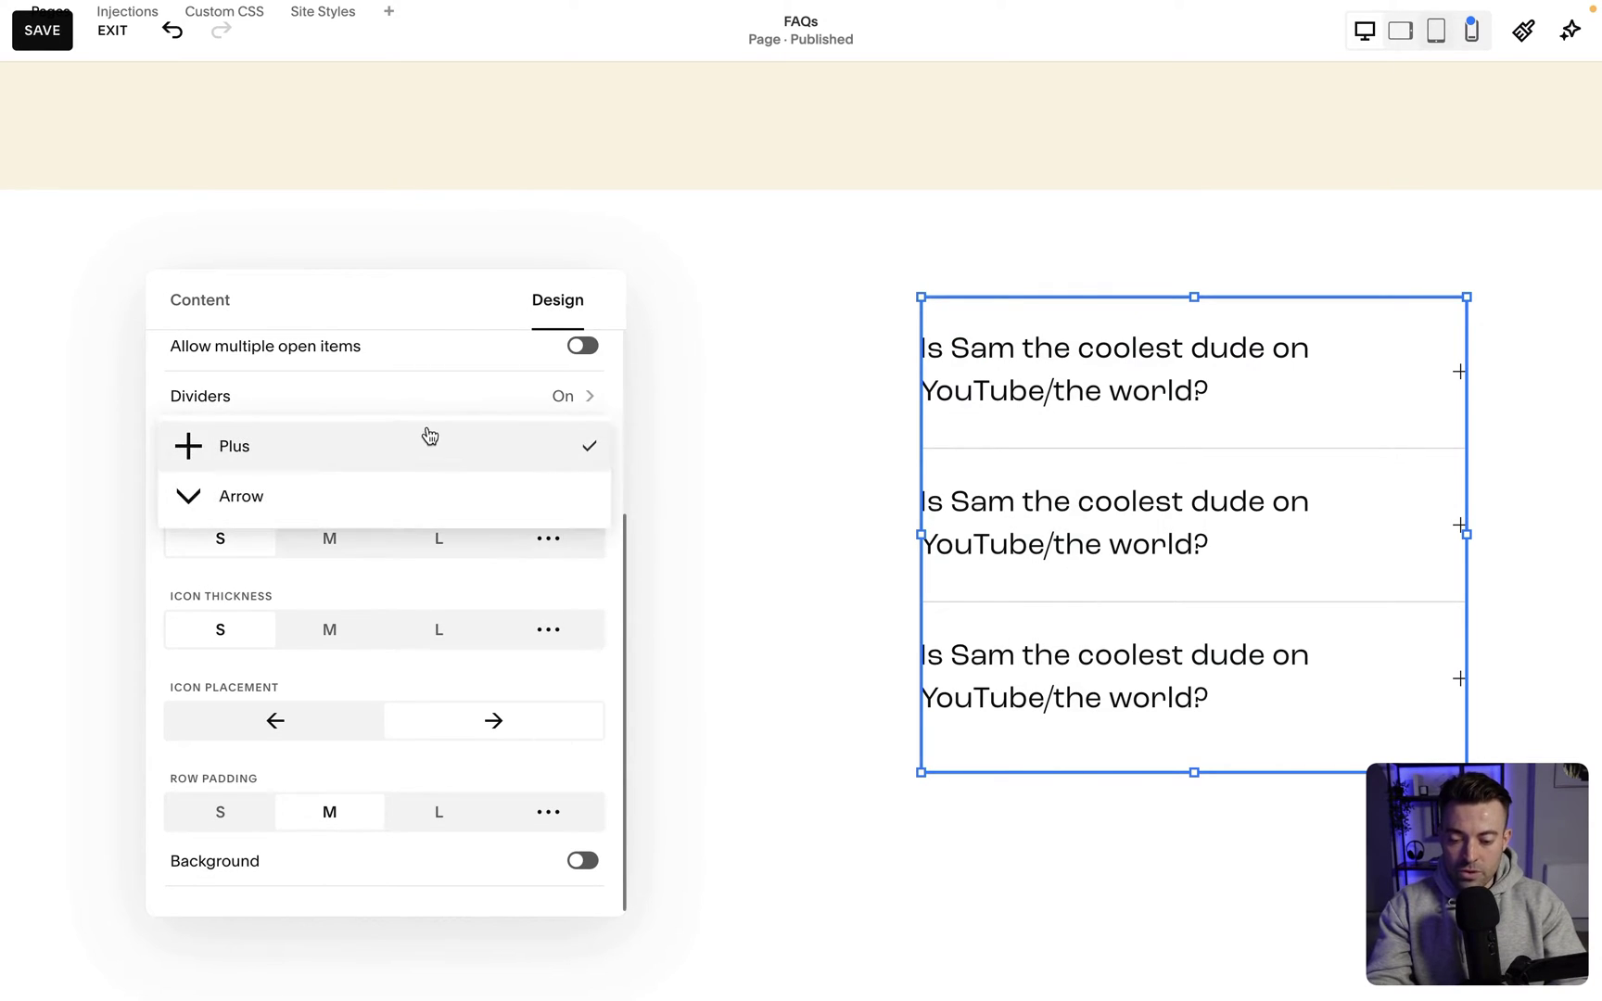
{"action": "left_click", "coordinate": [410, 489]}
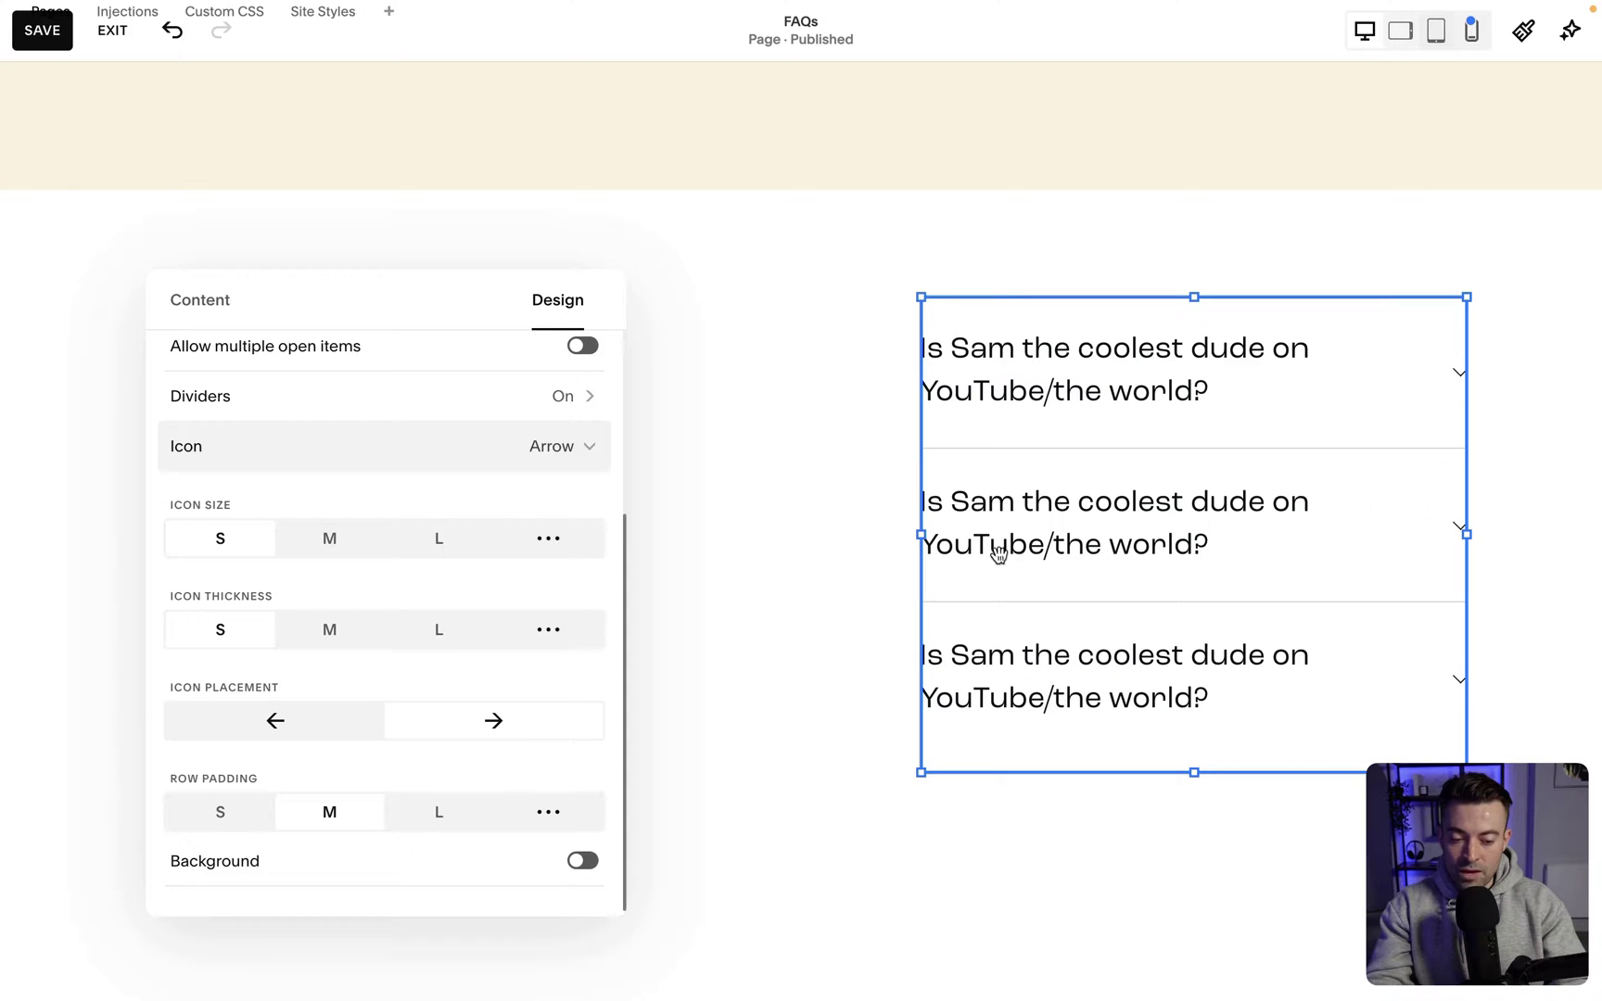
Try arrow sizes and thicknesses, settling on Icon Size L and Icon Thickness S.
{"action": "left_click", "coordinate": [331, 537]}
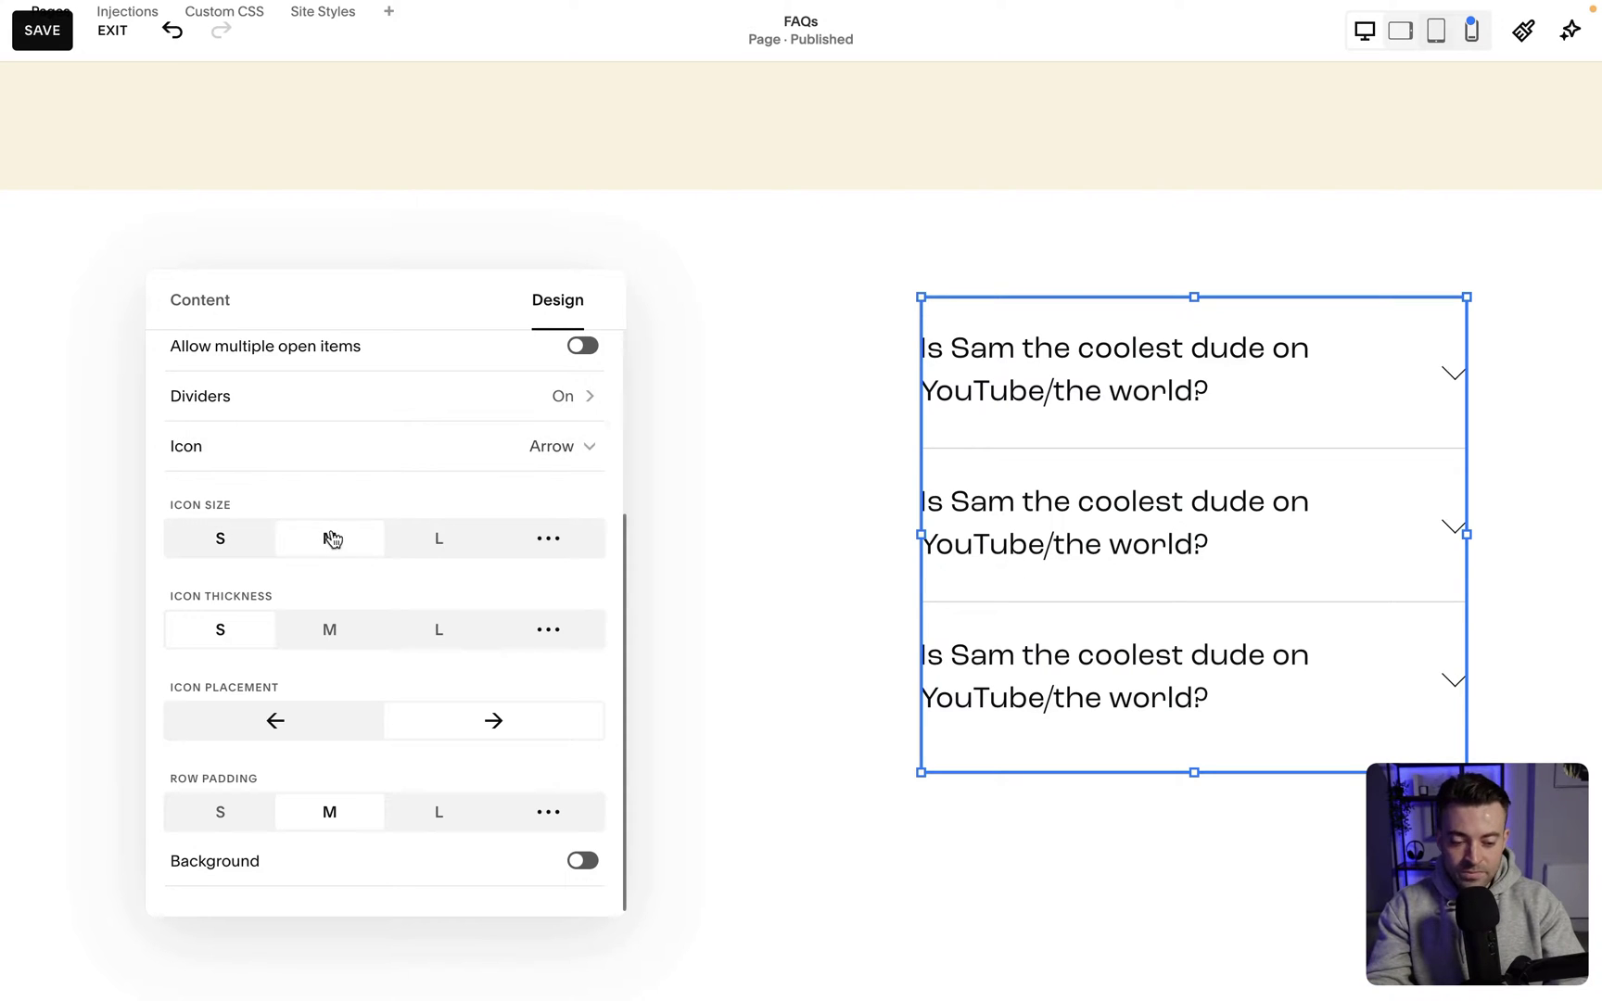
{"action": "left_click", "coordinate": [417, 543]}
{"action": "left_click", "coordinate": [433, 644]}
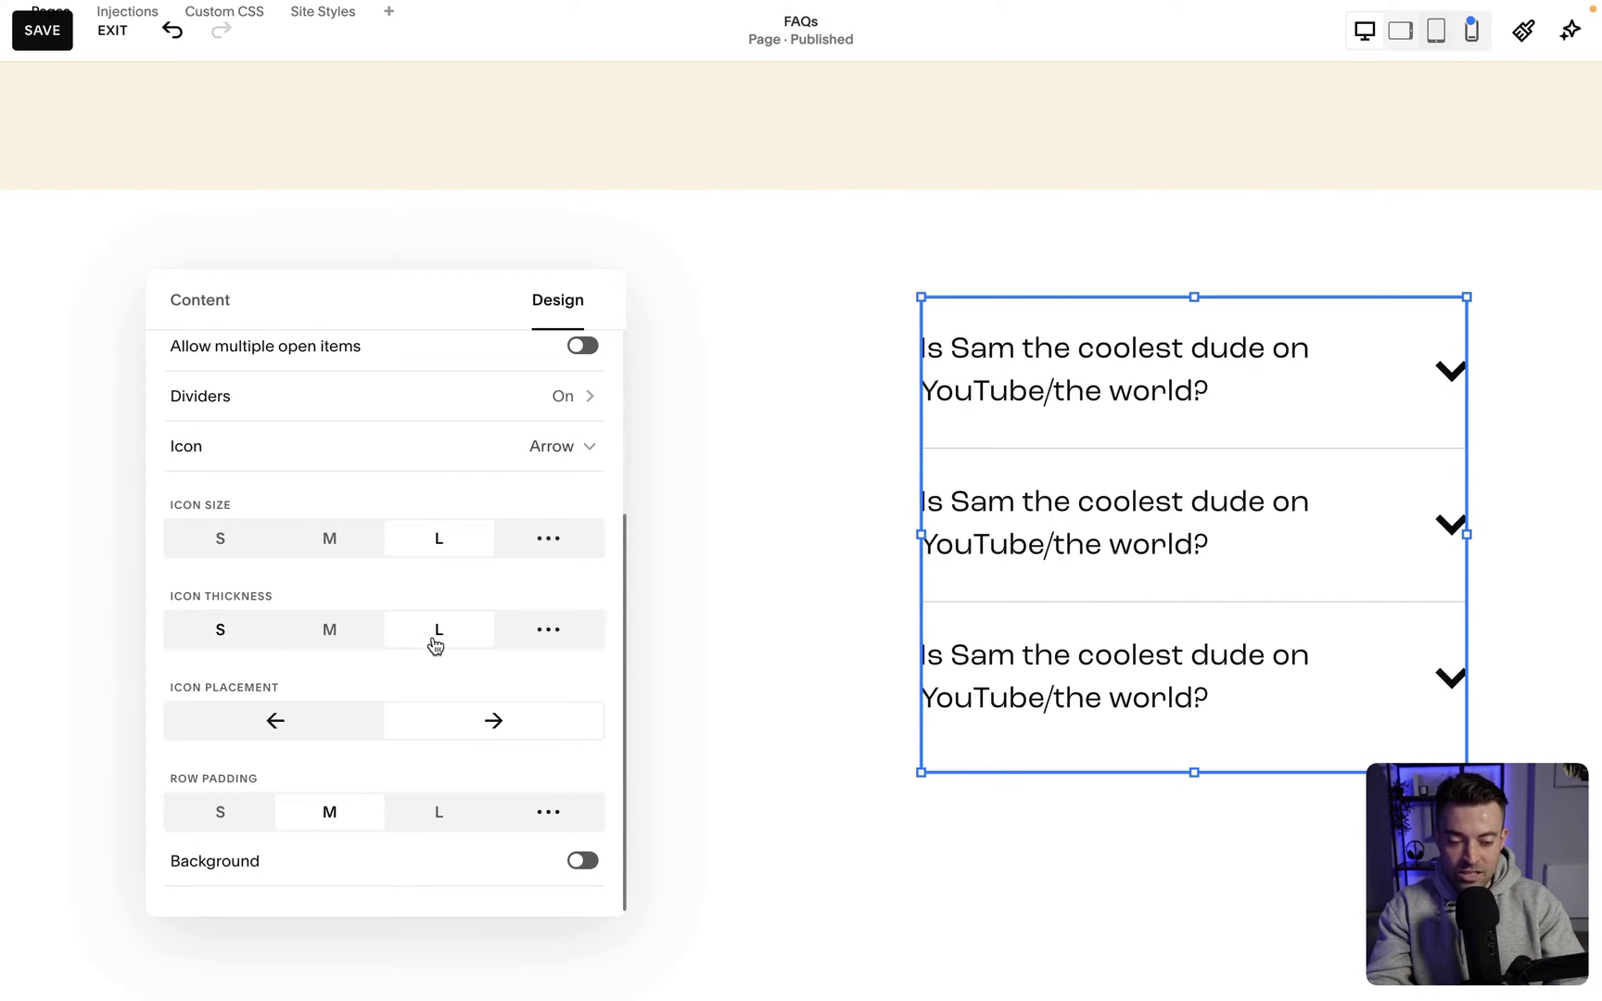
{"action": "left_click", "coordinate": [218, 634]}
{"action": "left_click", "coordinate": [332, 538]}
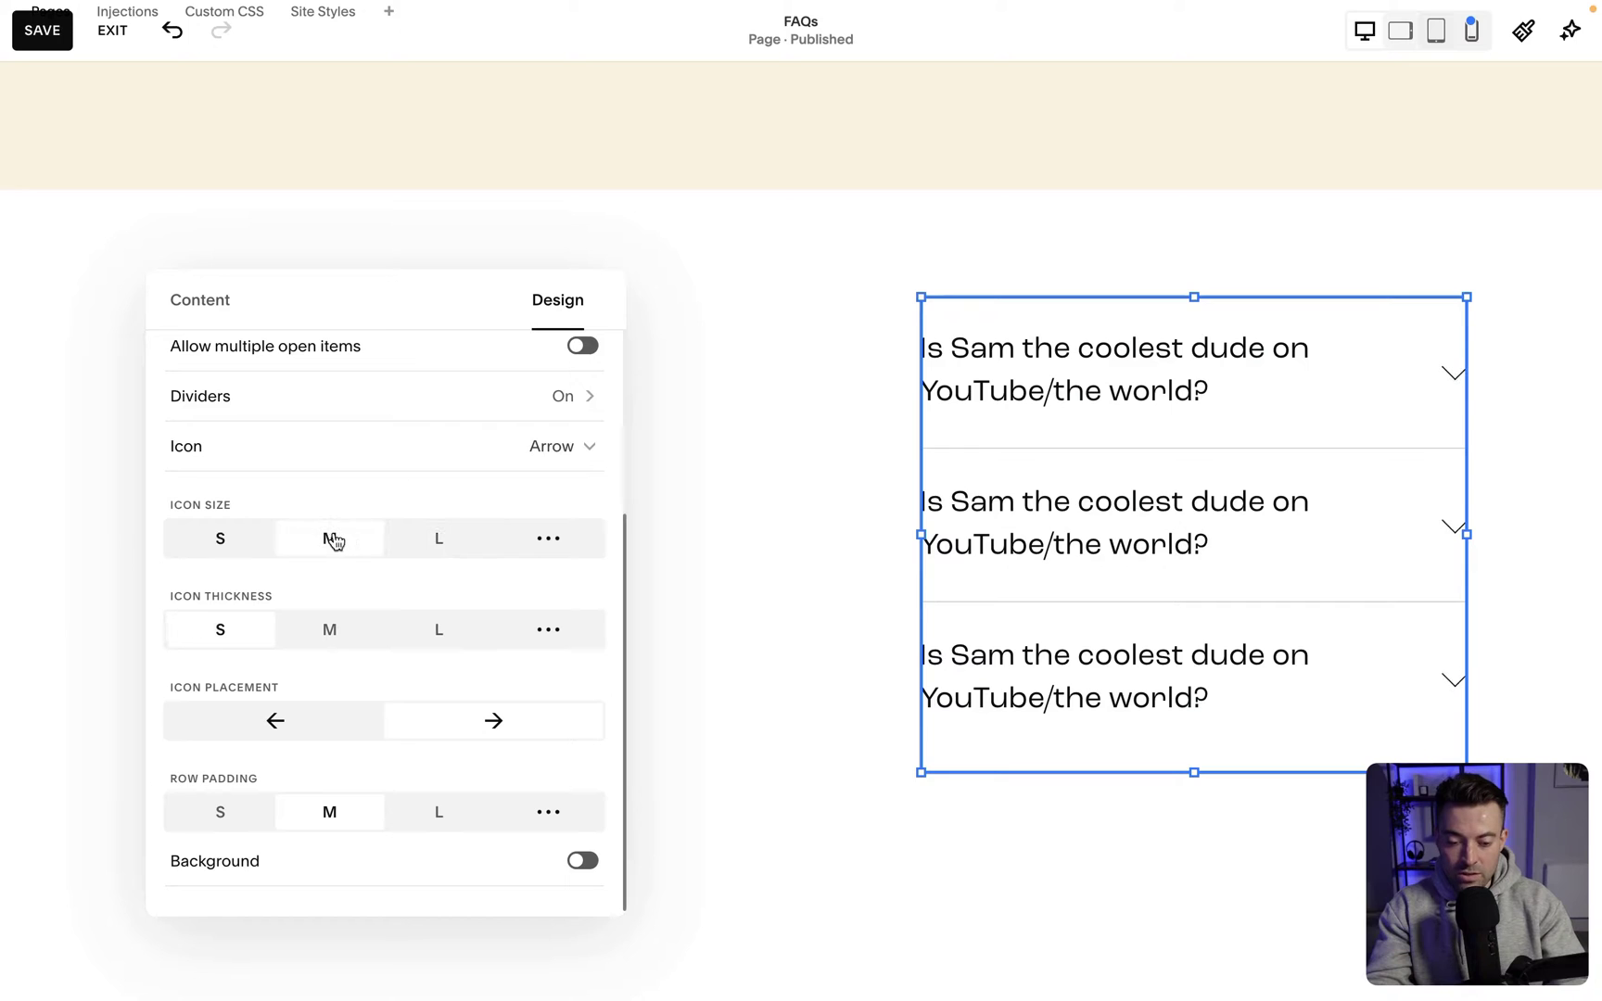
{"action": "left_click", "coordinate": [240, 538]}
{"action": "left_click", "coordinate": [443, 540]}
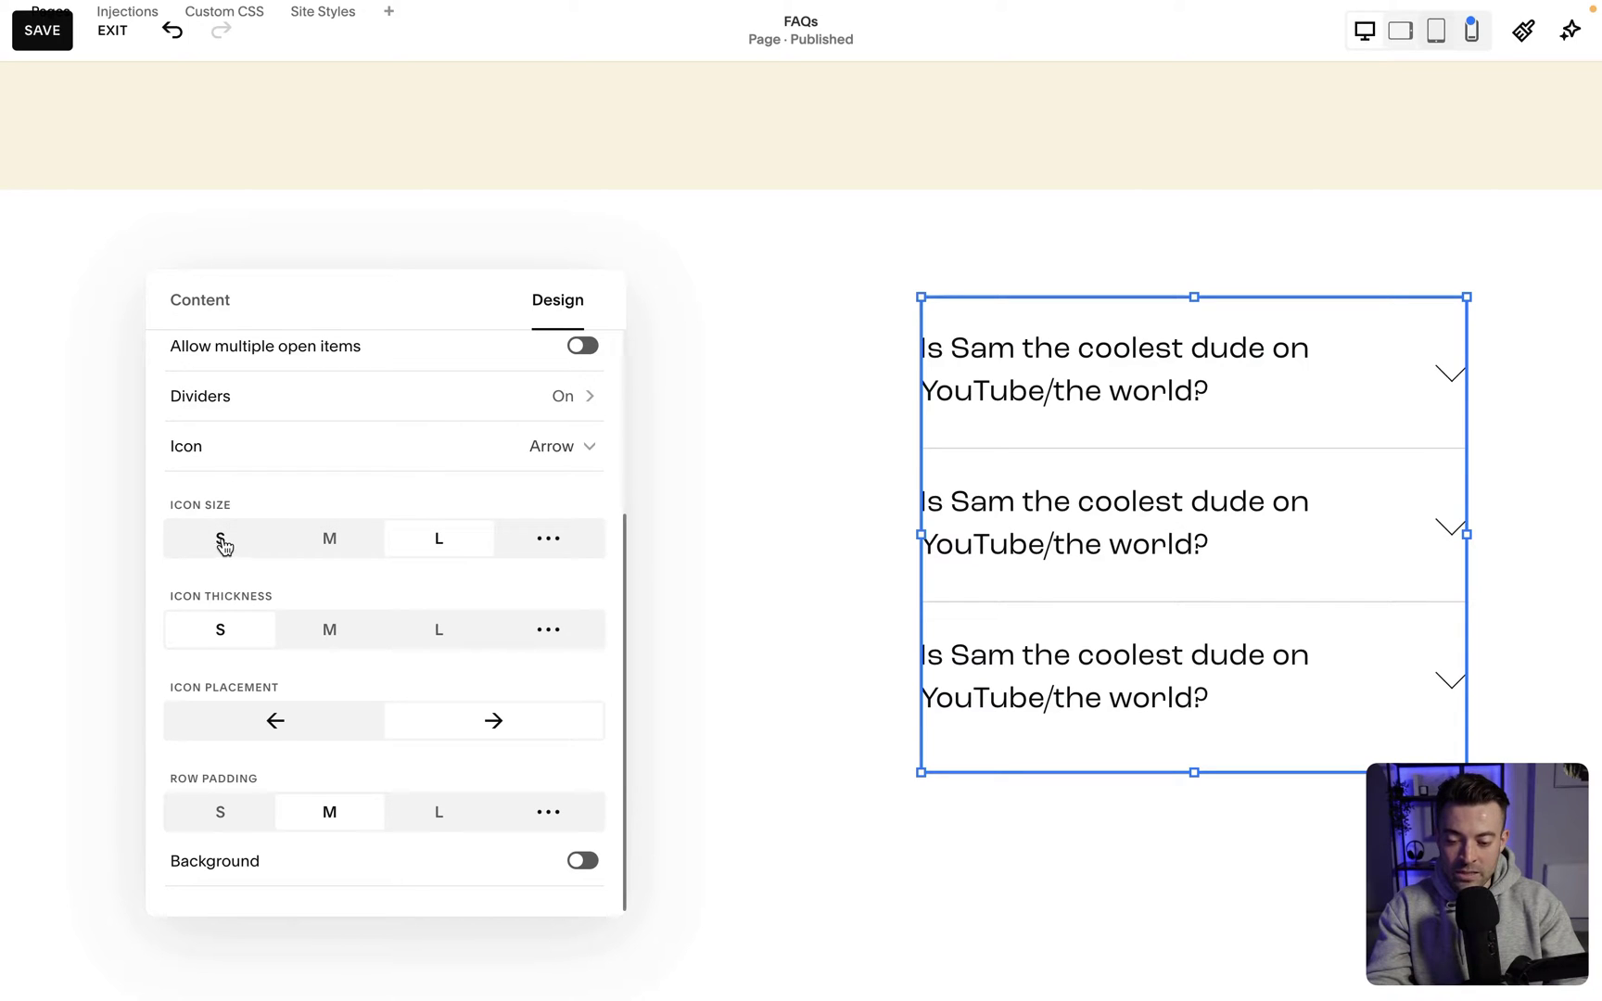
{"action": "left_click", "coordinate": [281, 633]}
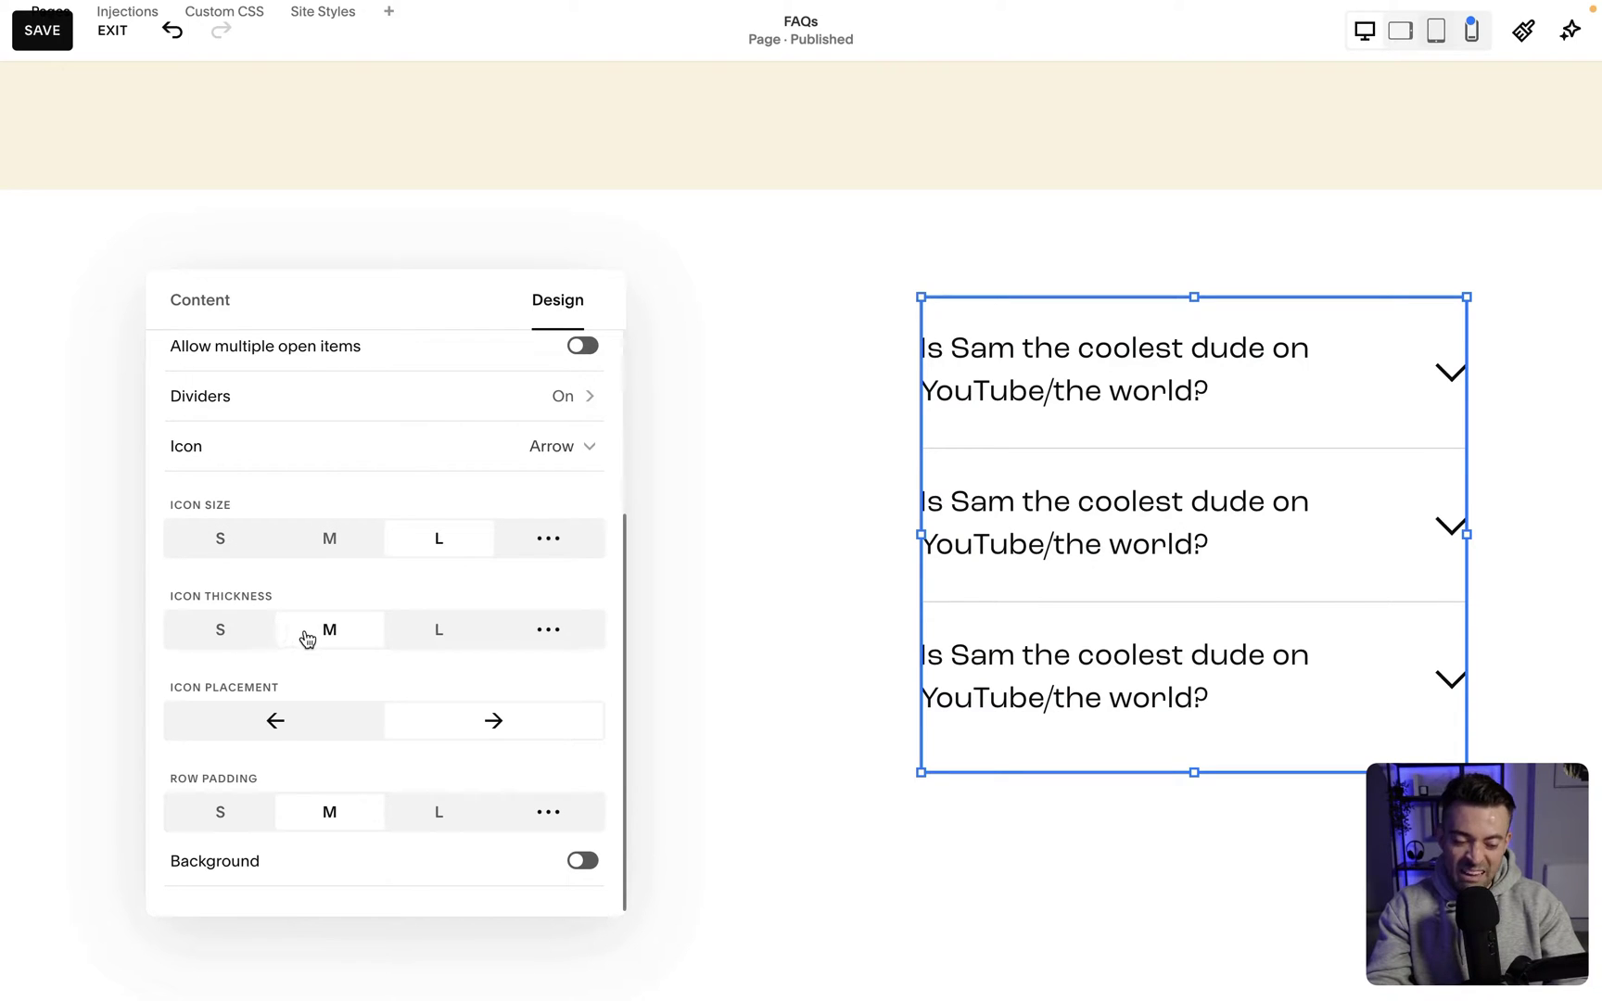
{"action": "left_click", "coordinate": [231, 646]}
Keep the arrows placed on the right and set Row Padding back to M.
{"action": "left_click", "coordinate": [312, 728]}
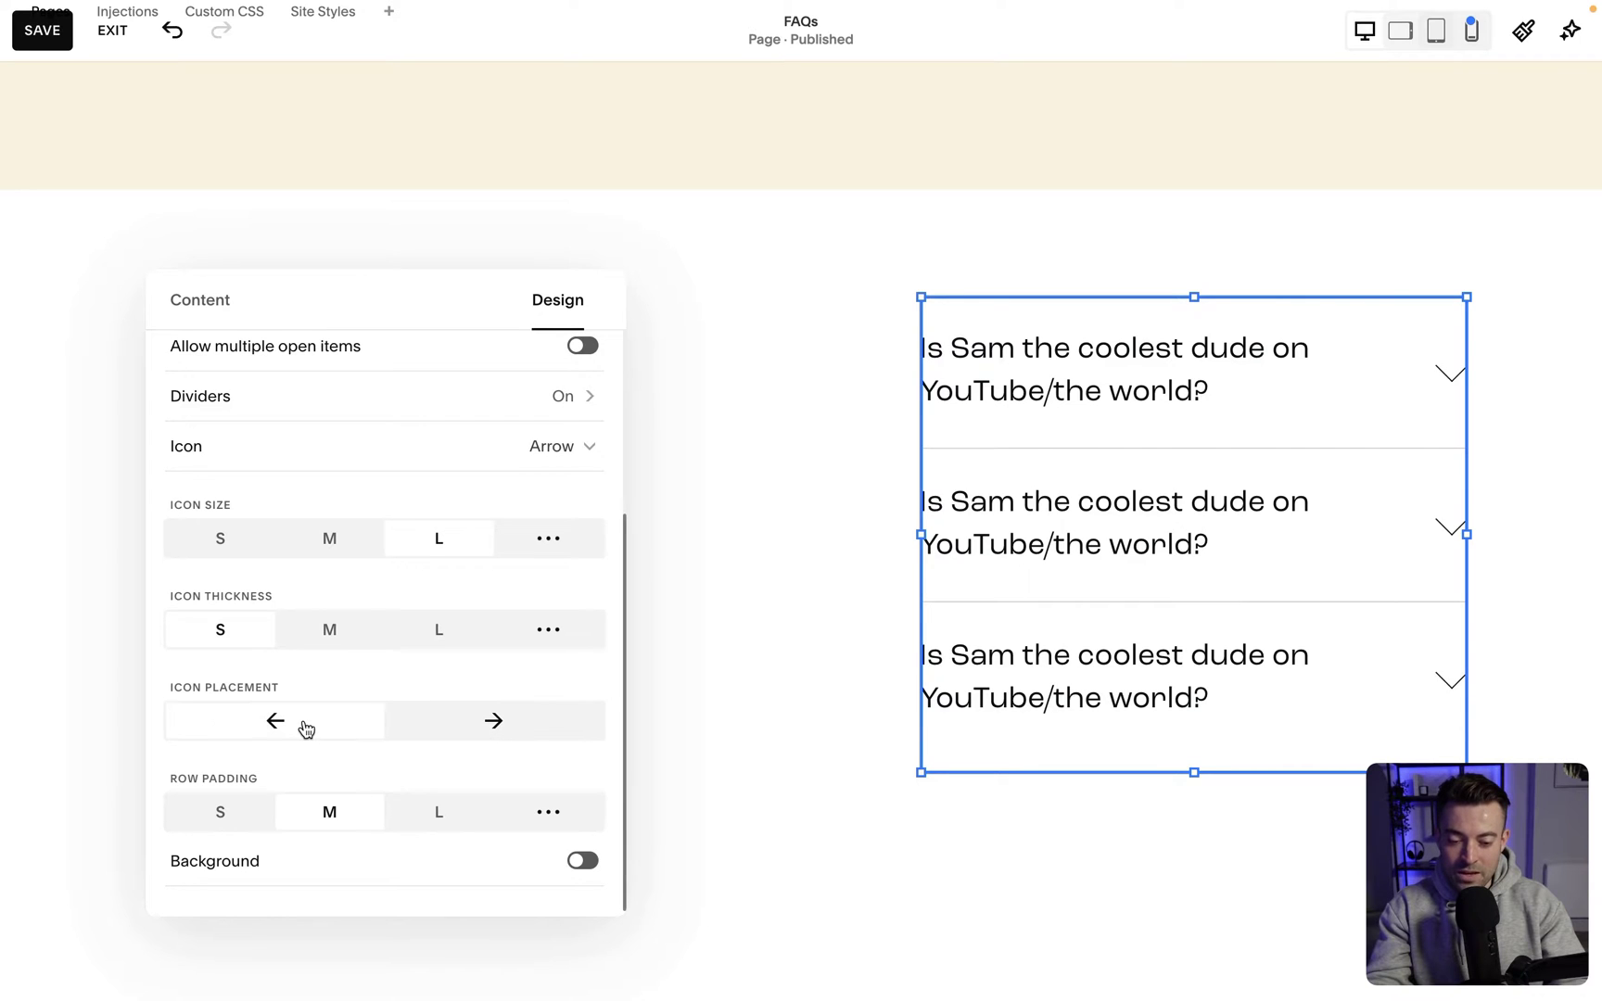
{"action": "left_click", "coordinate": [416, 733]}
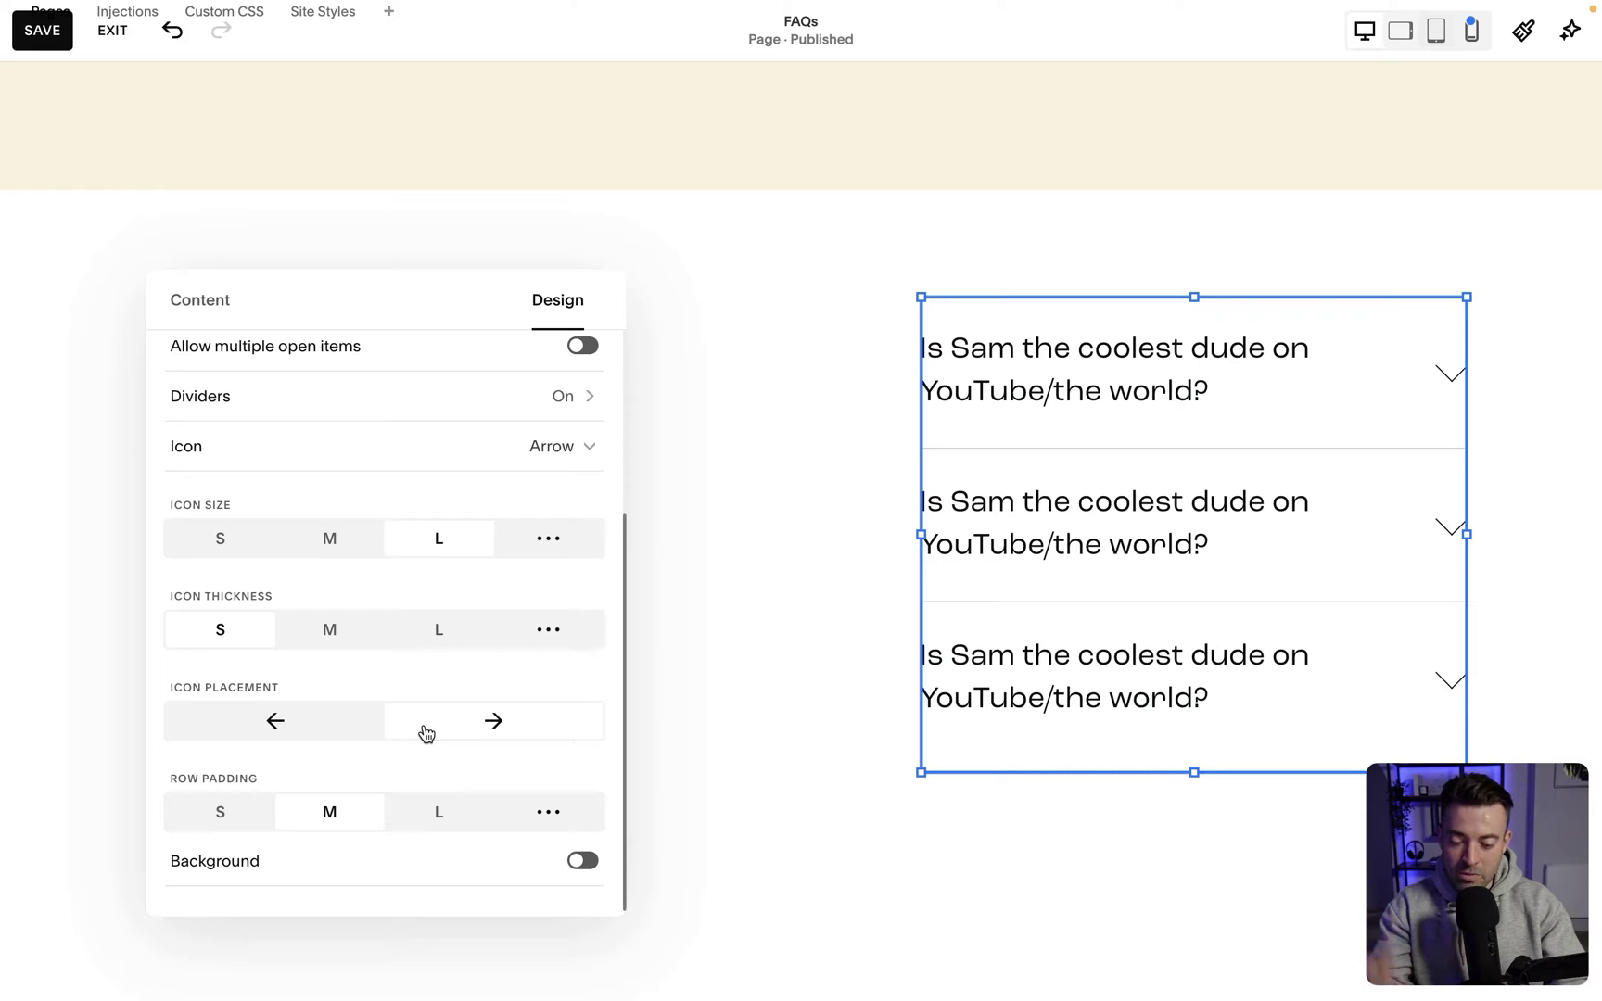
{"action": "left_click", "coordinate": [227, 809]}
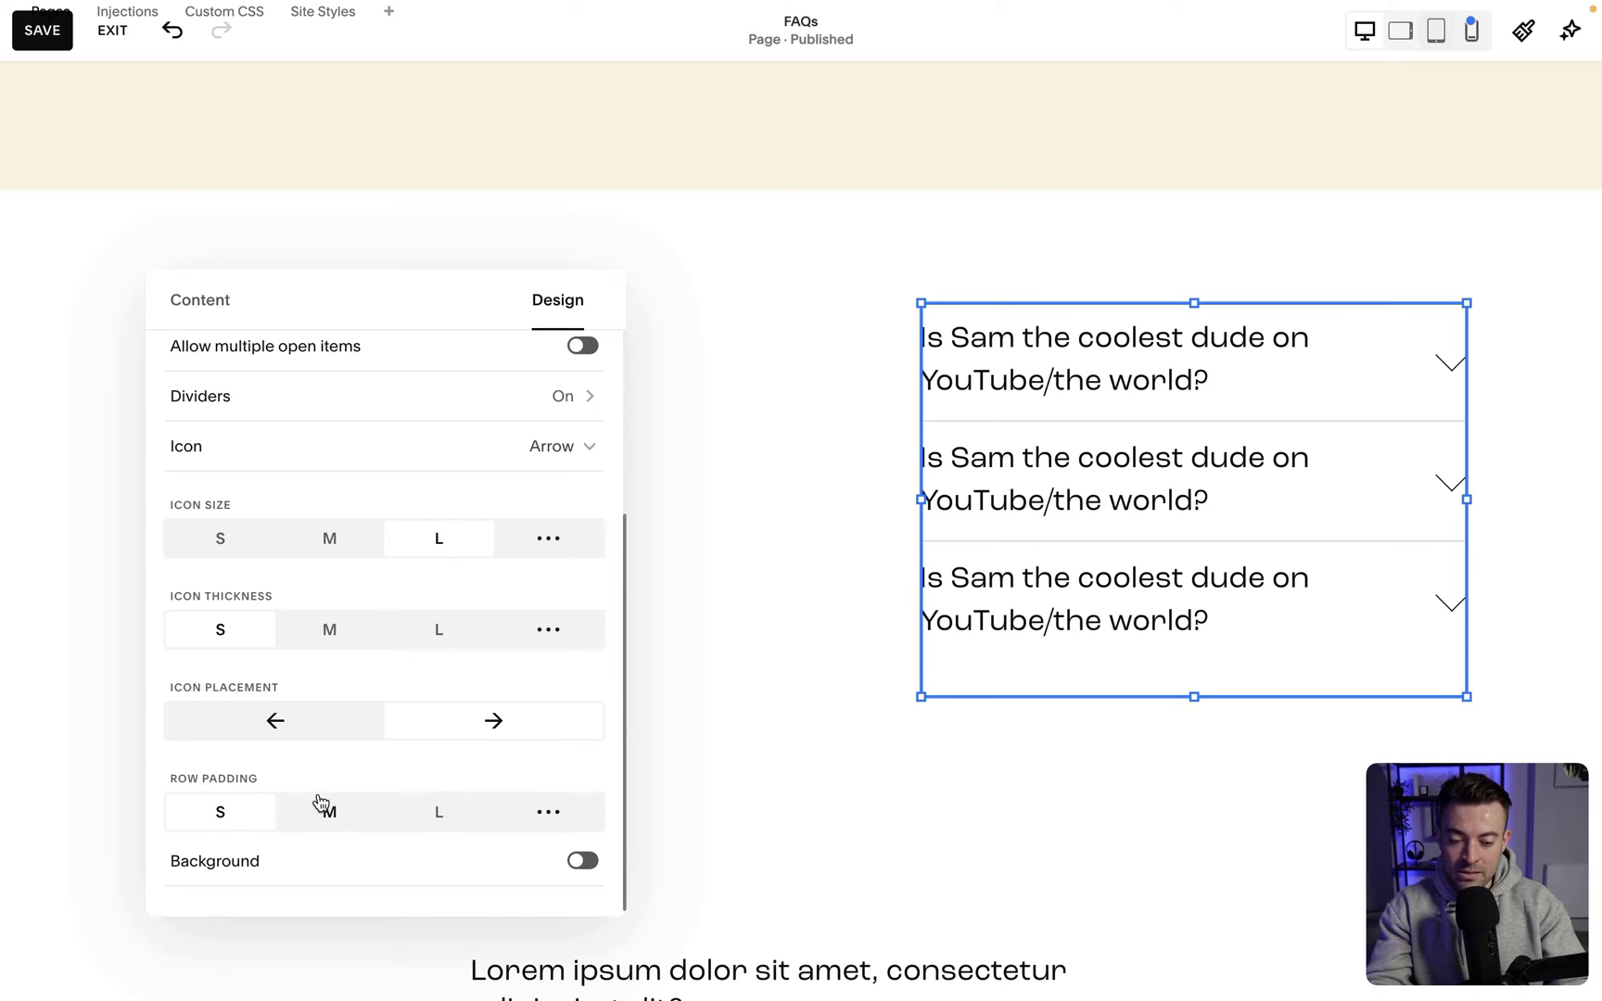
{"action": "left_click", "coordinate": [432, 826]}
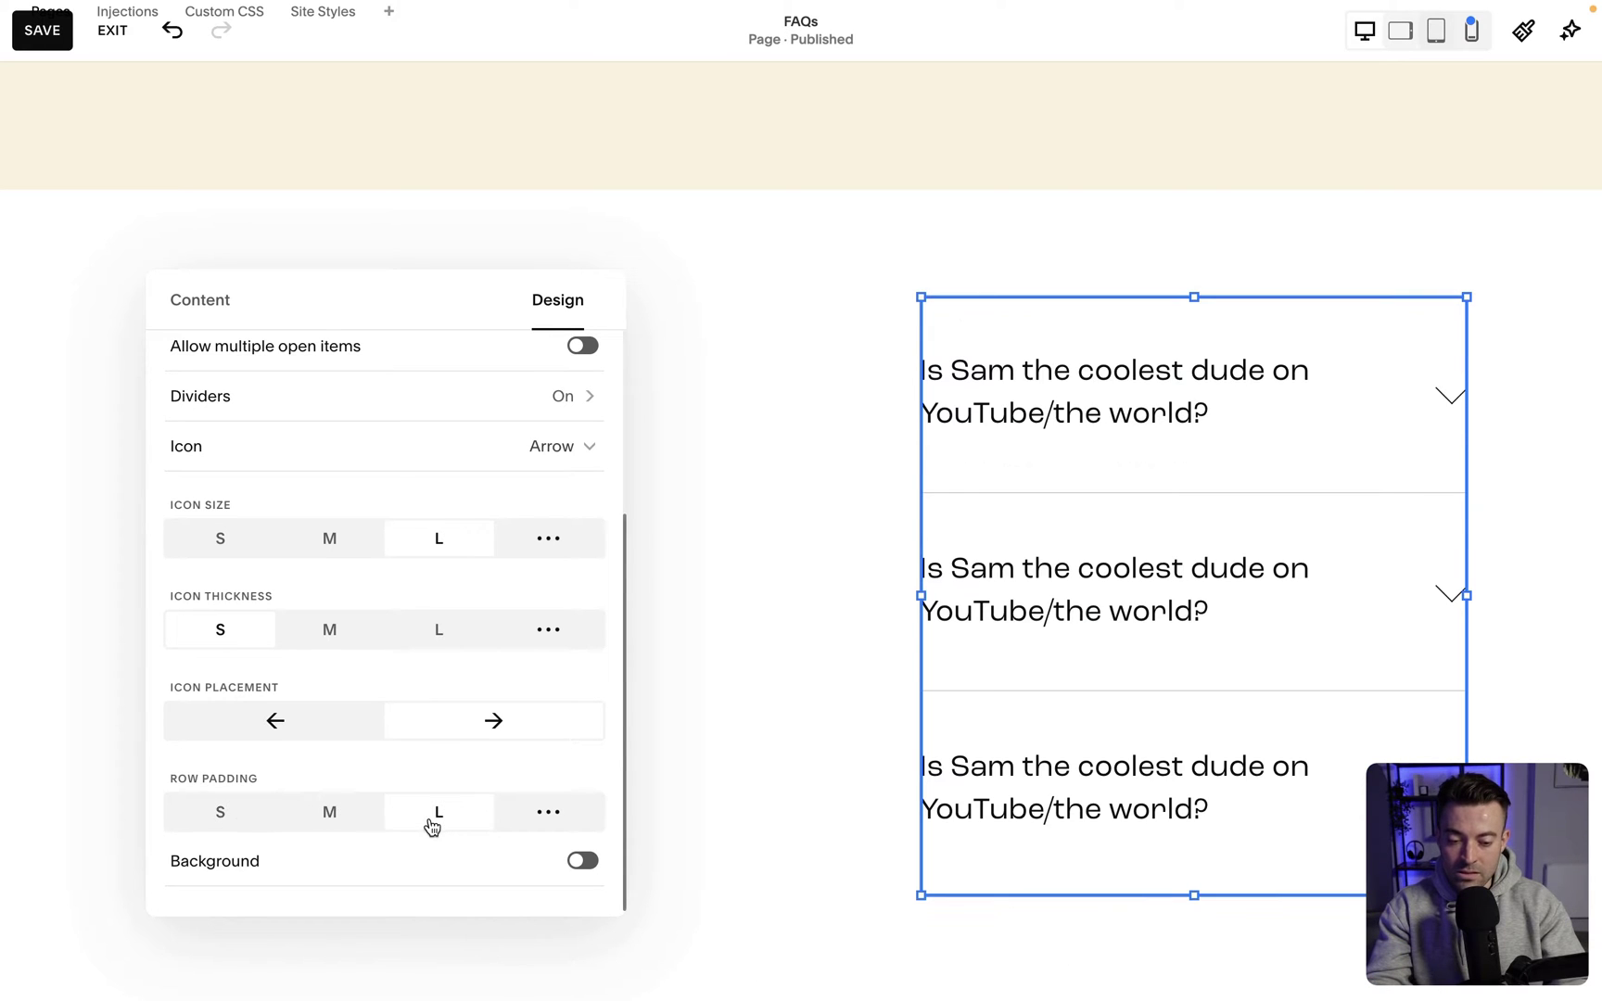
{"action": "left_click", "coordinate": [332, 817]}
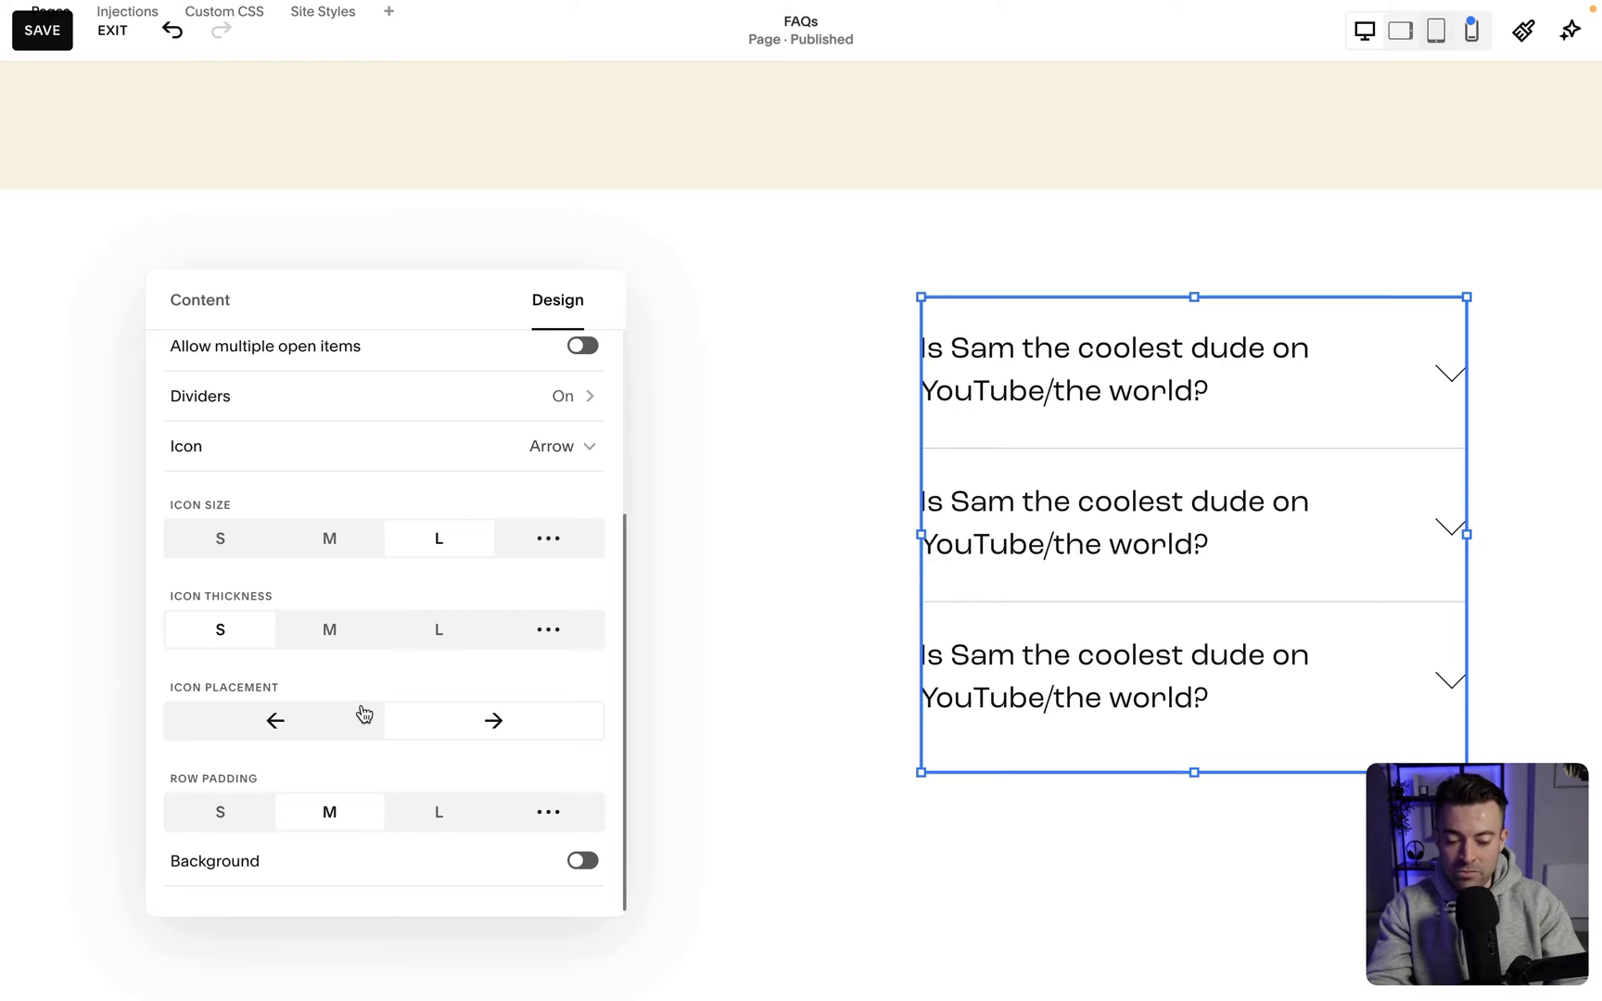
Turn on a black accordion background, set Corner Radius to 10, and increase the padding.
{"action": "left_click", "coordinate": [584, 862]}
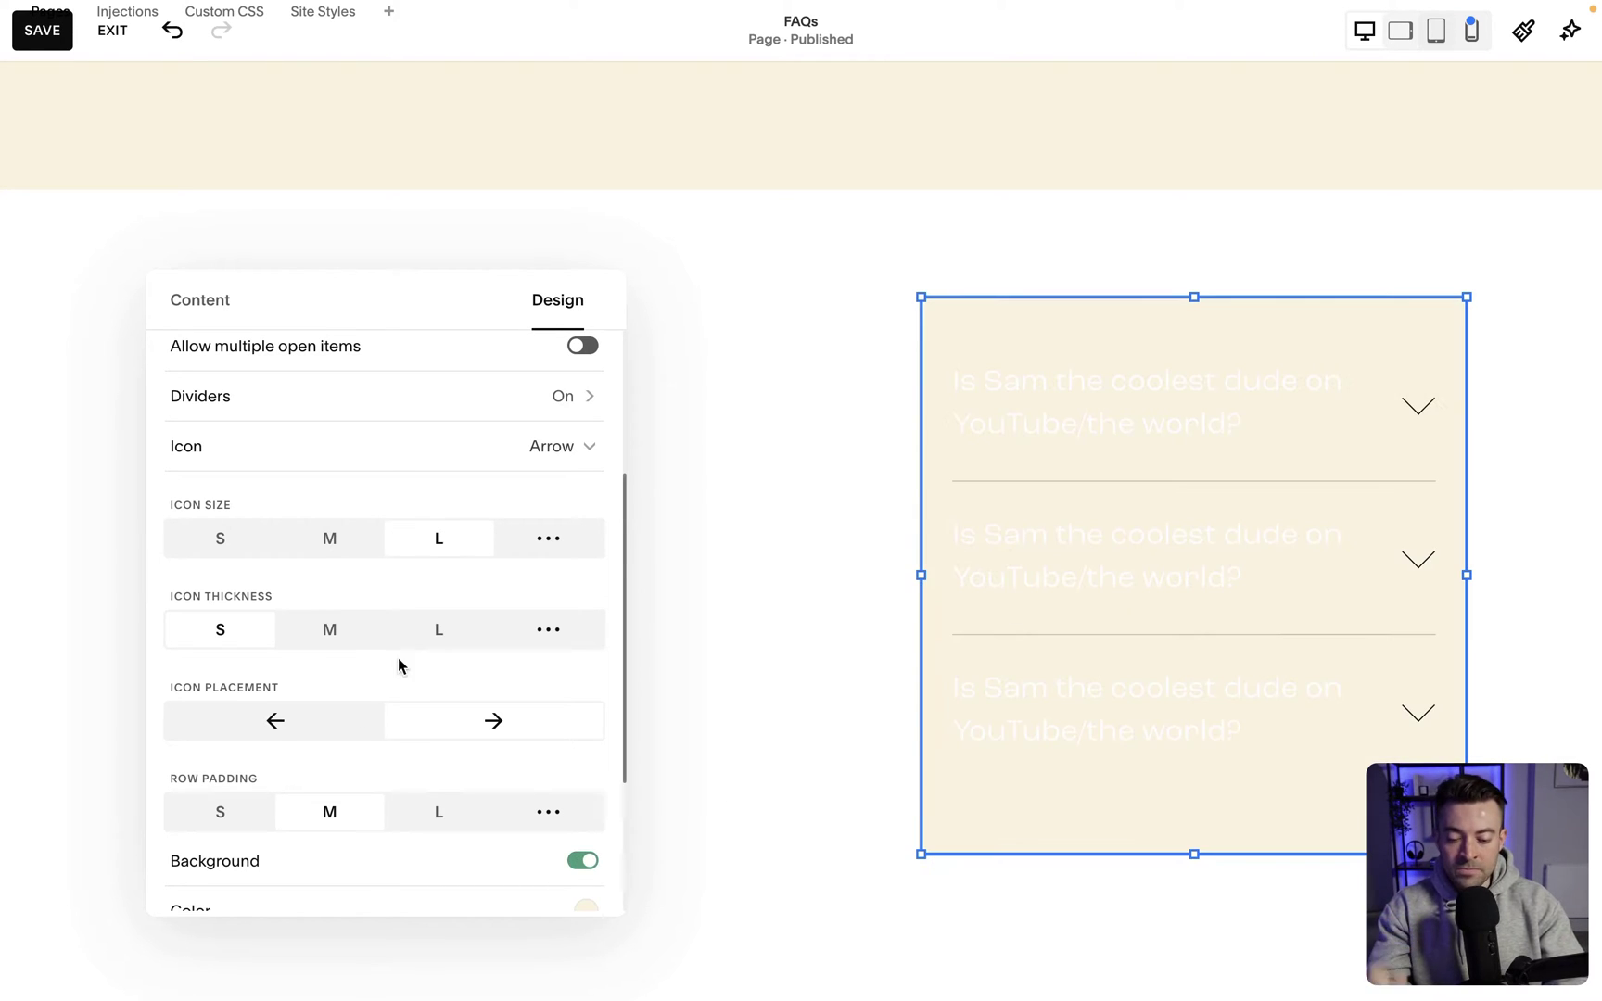
{"action": "scroll", "coordinate": [398, 660], "scroll_direction": "down", "scroll_amount": 3}
{"action": "left_click", "coordinate": [586, 690]}
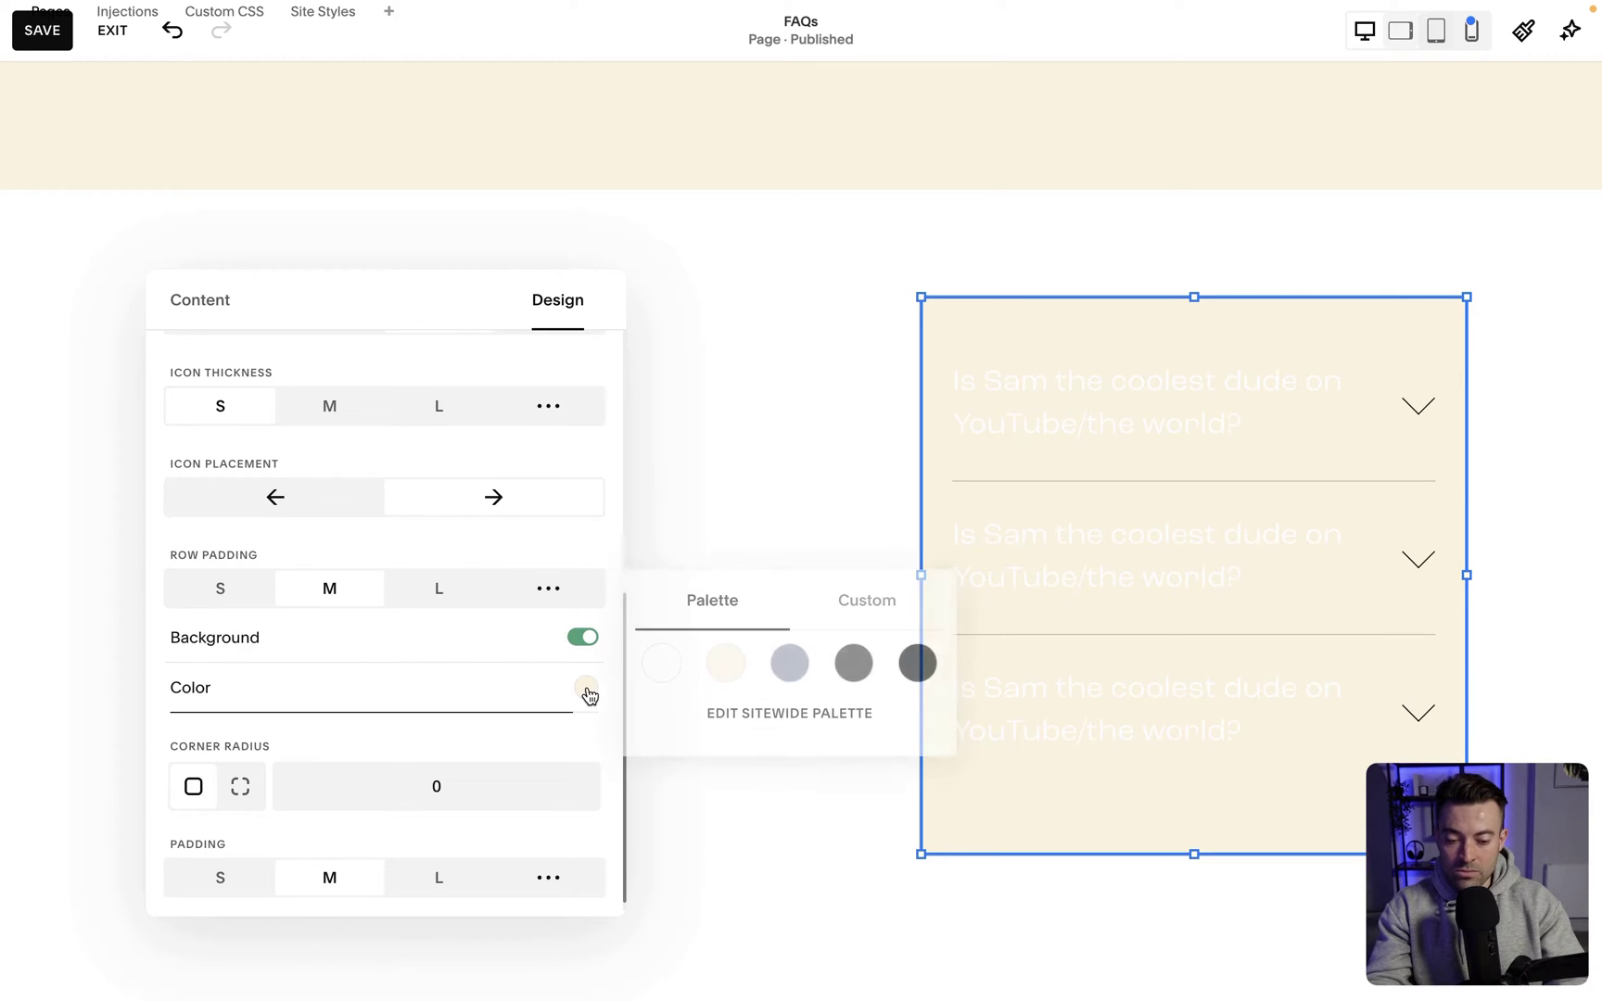
{"action": "left_click", "coordinate": [912, 657]}
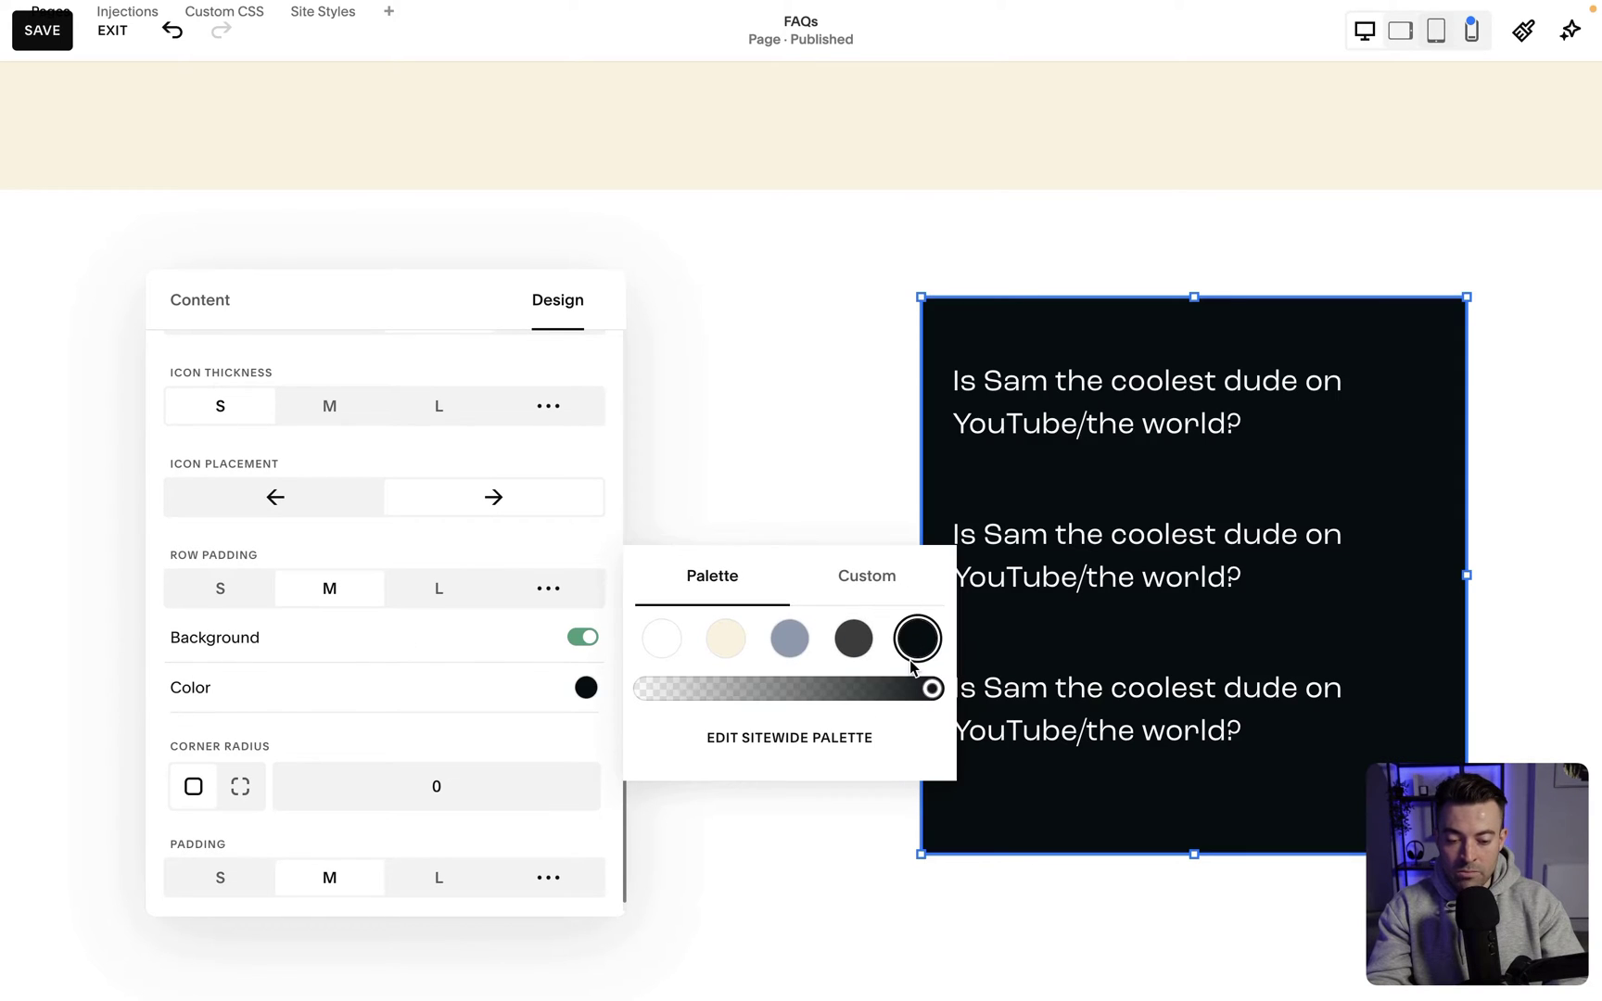
{"action": "scroll", "coordinate": [479, 734], "scroll_direction": "down", "scroll_amount": 1}
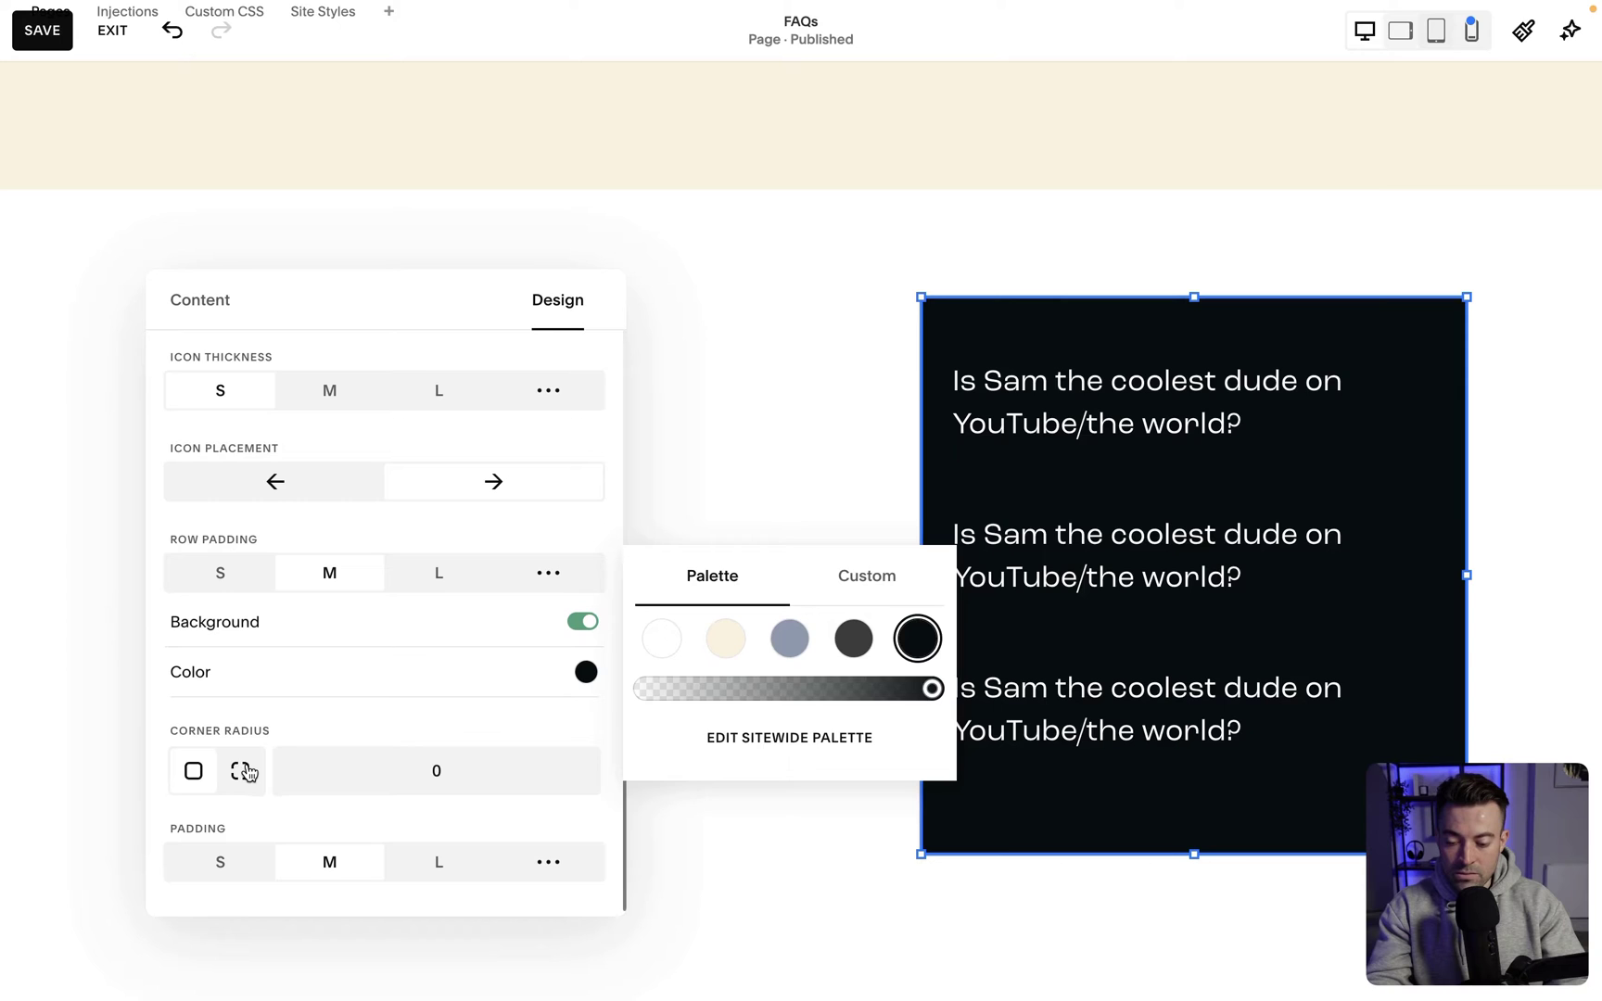
{"action": "left_click", "coordinate": [365, 772]}
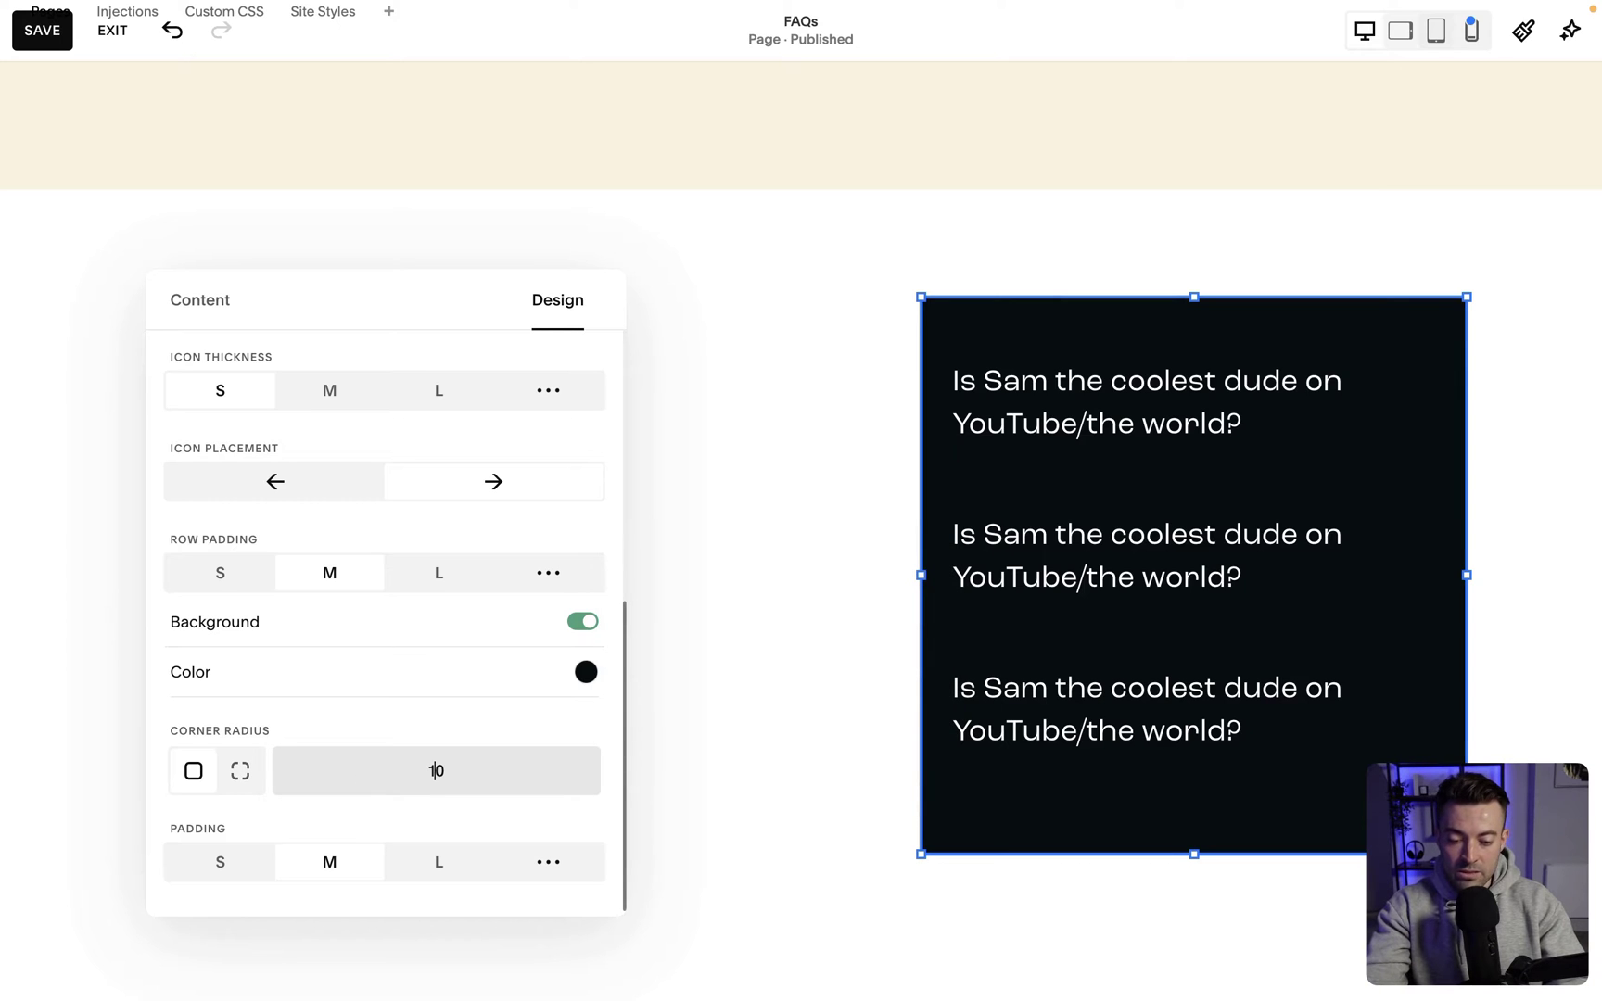
{"action": "left_click", "coordinate": [438, 862]}
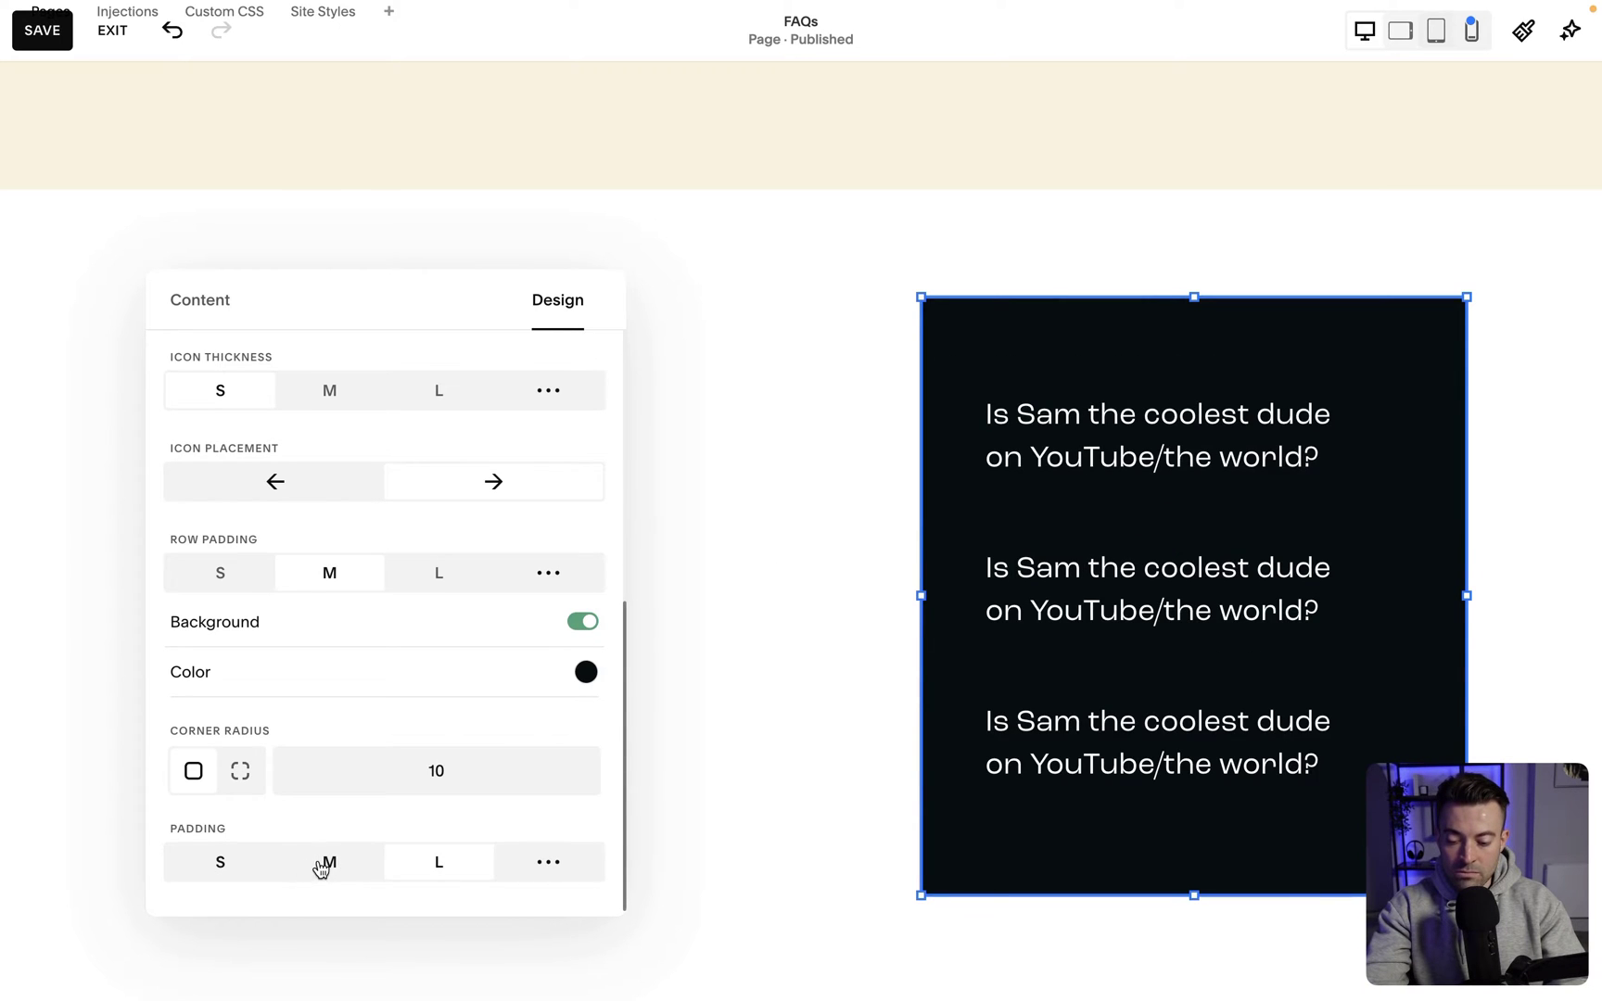
{"action": "left_click", "coordinate": [893, 546]}
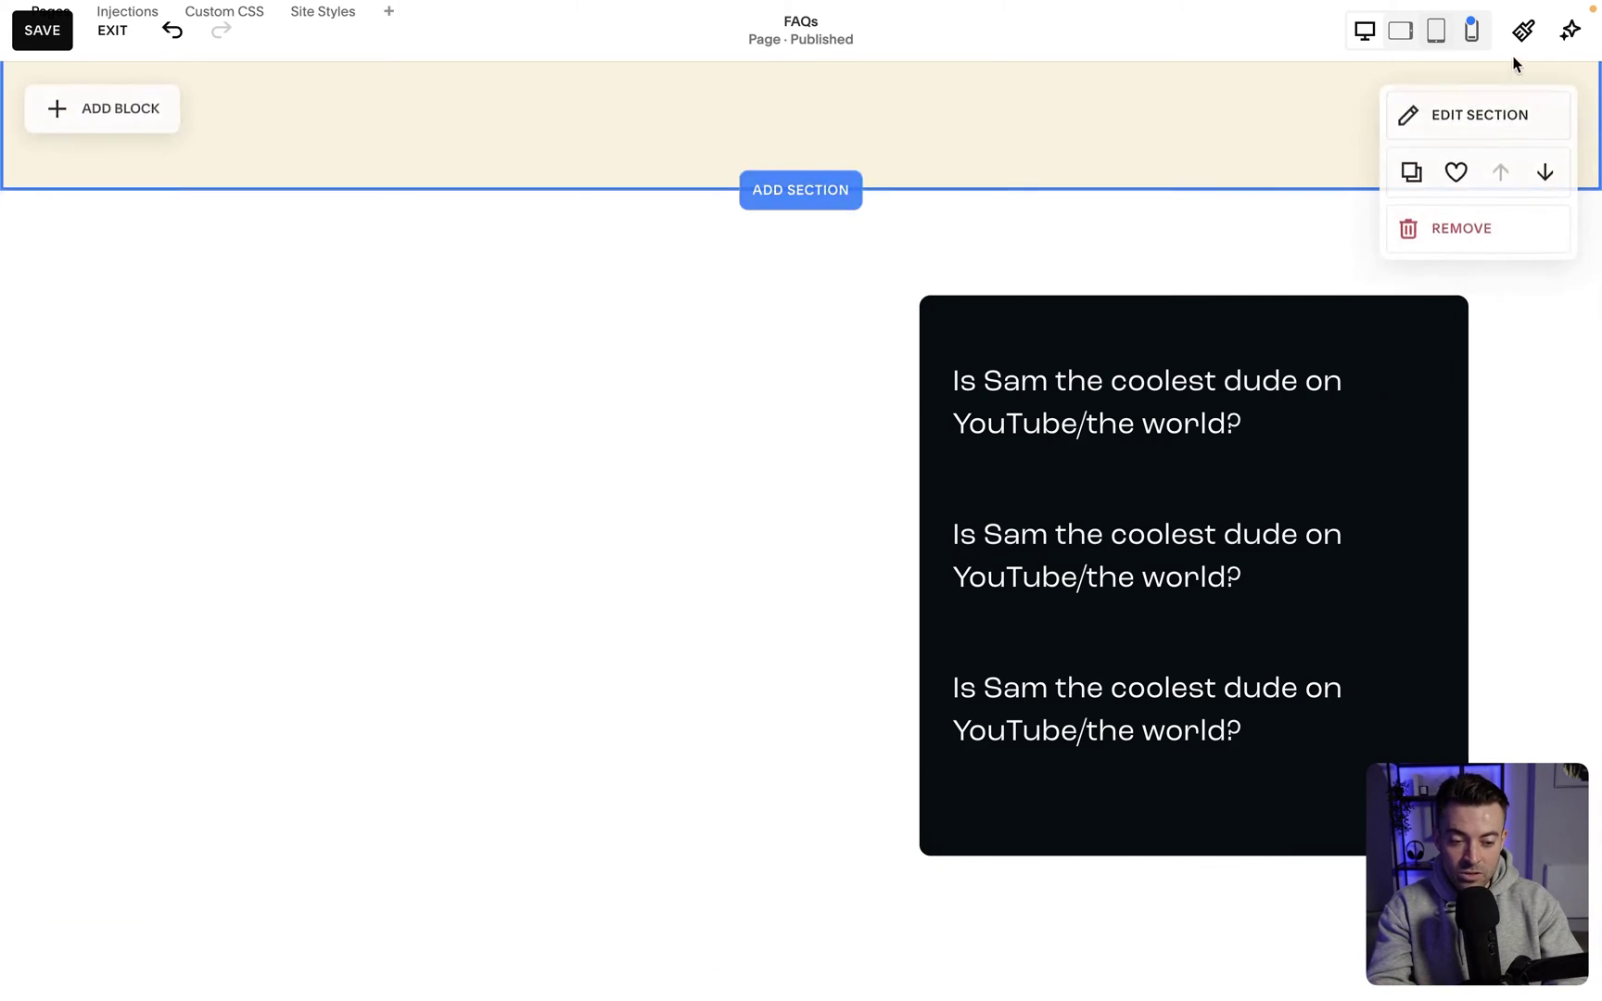
Edit the Lightest 1 theme in Site Styles Colors and search for 'accordion'.
{"action": "left_click", "coordinate": [1521, 32]}
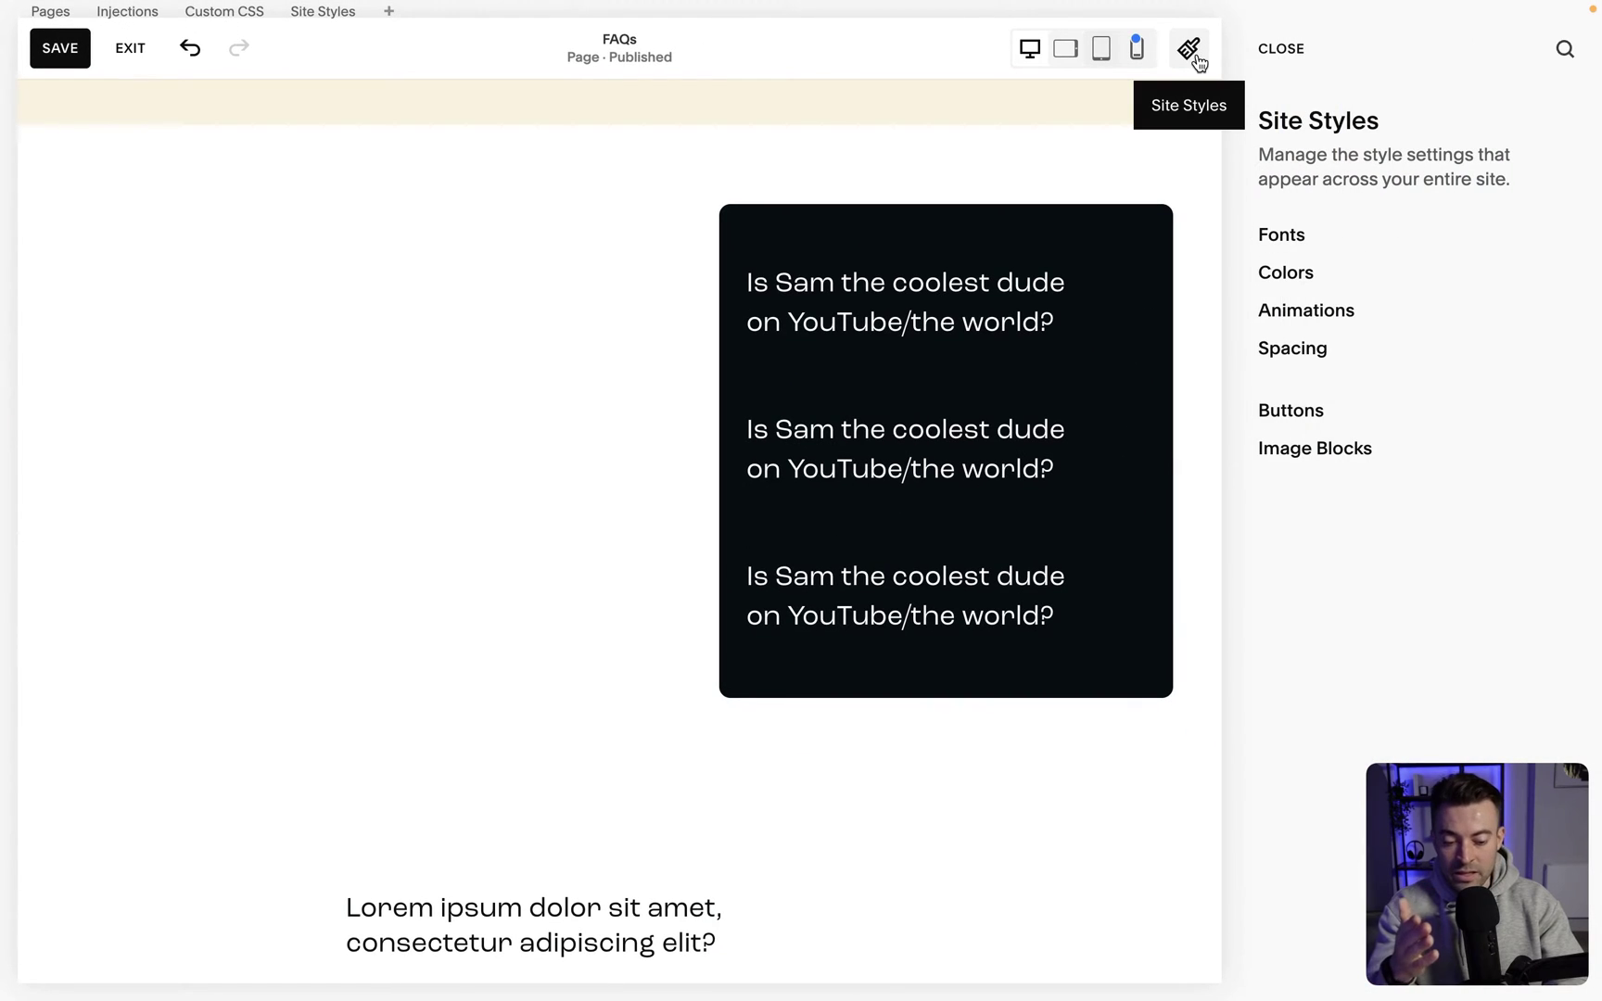
{"action": "left_click", "coordinate": [1300, 278]}
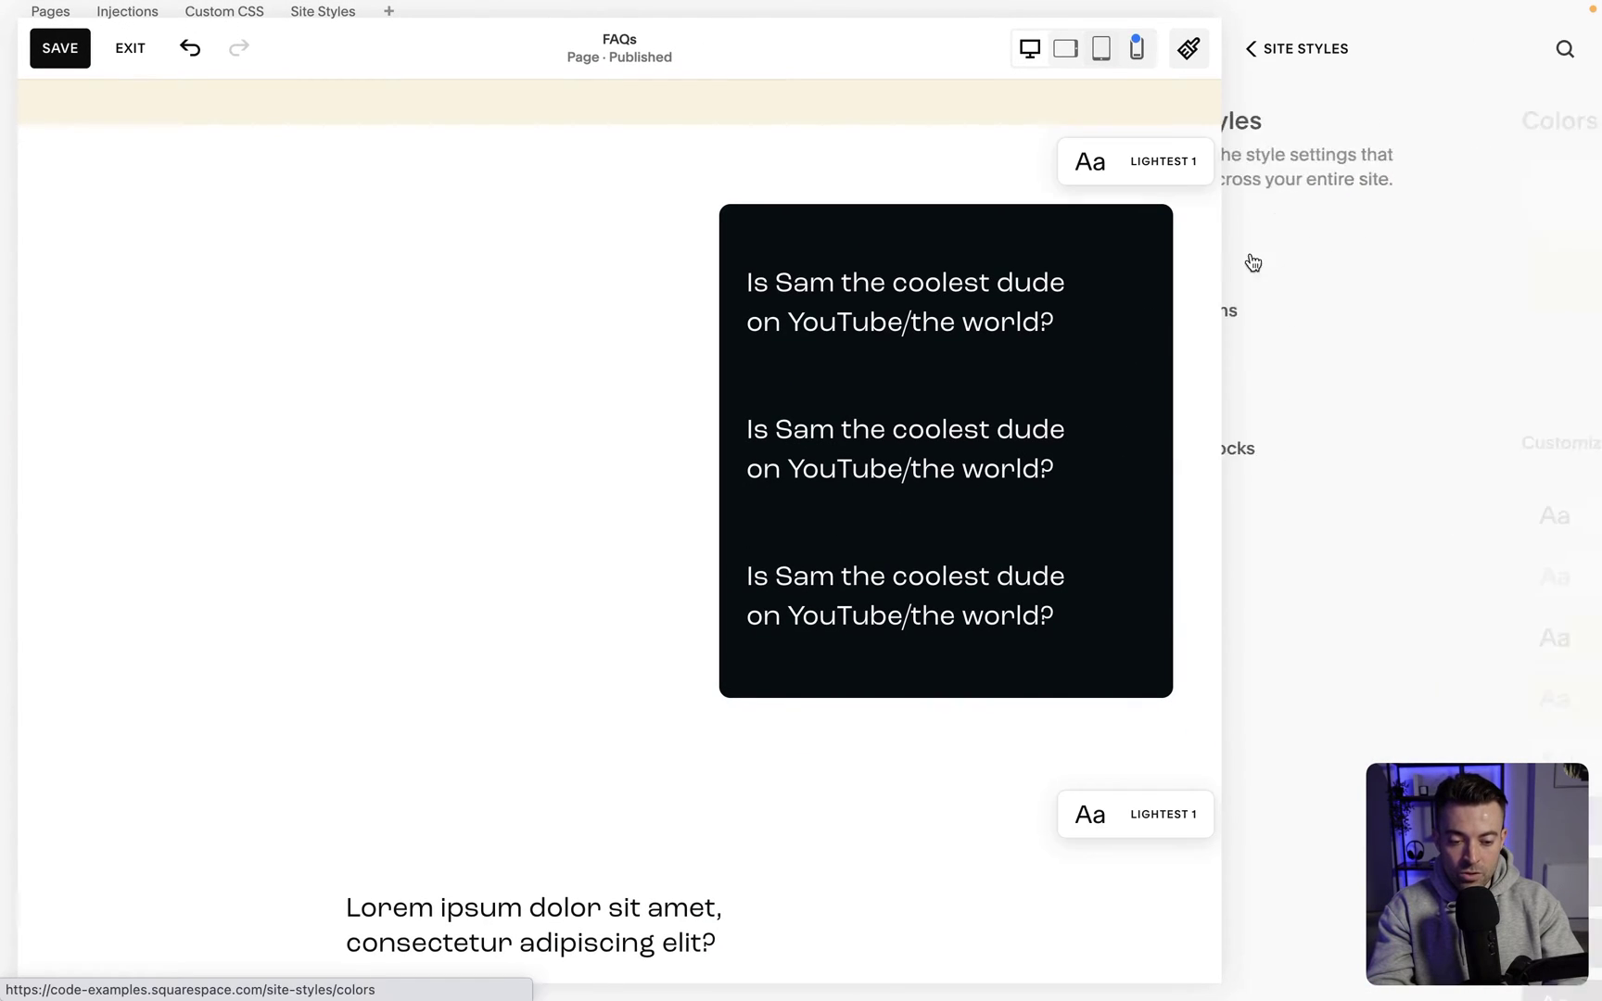
{"action": "left_click", "coordinate": [1144, 167]}
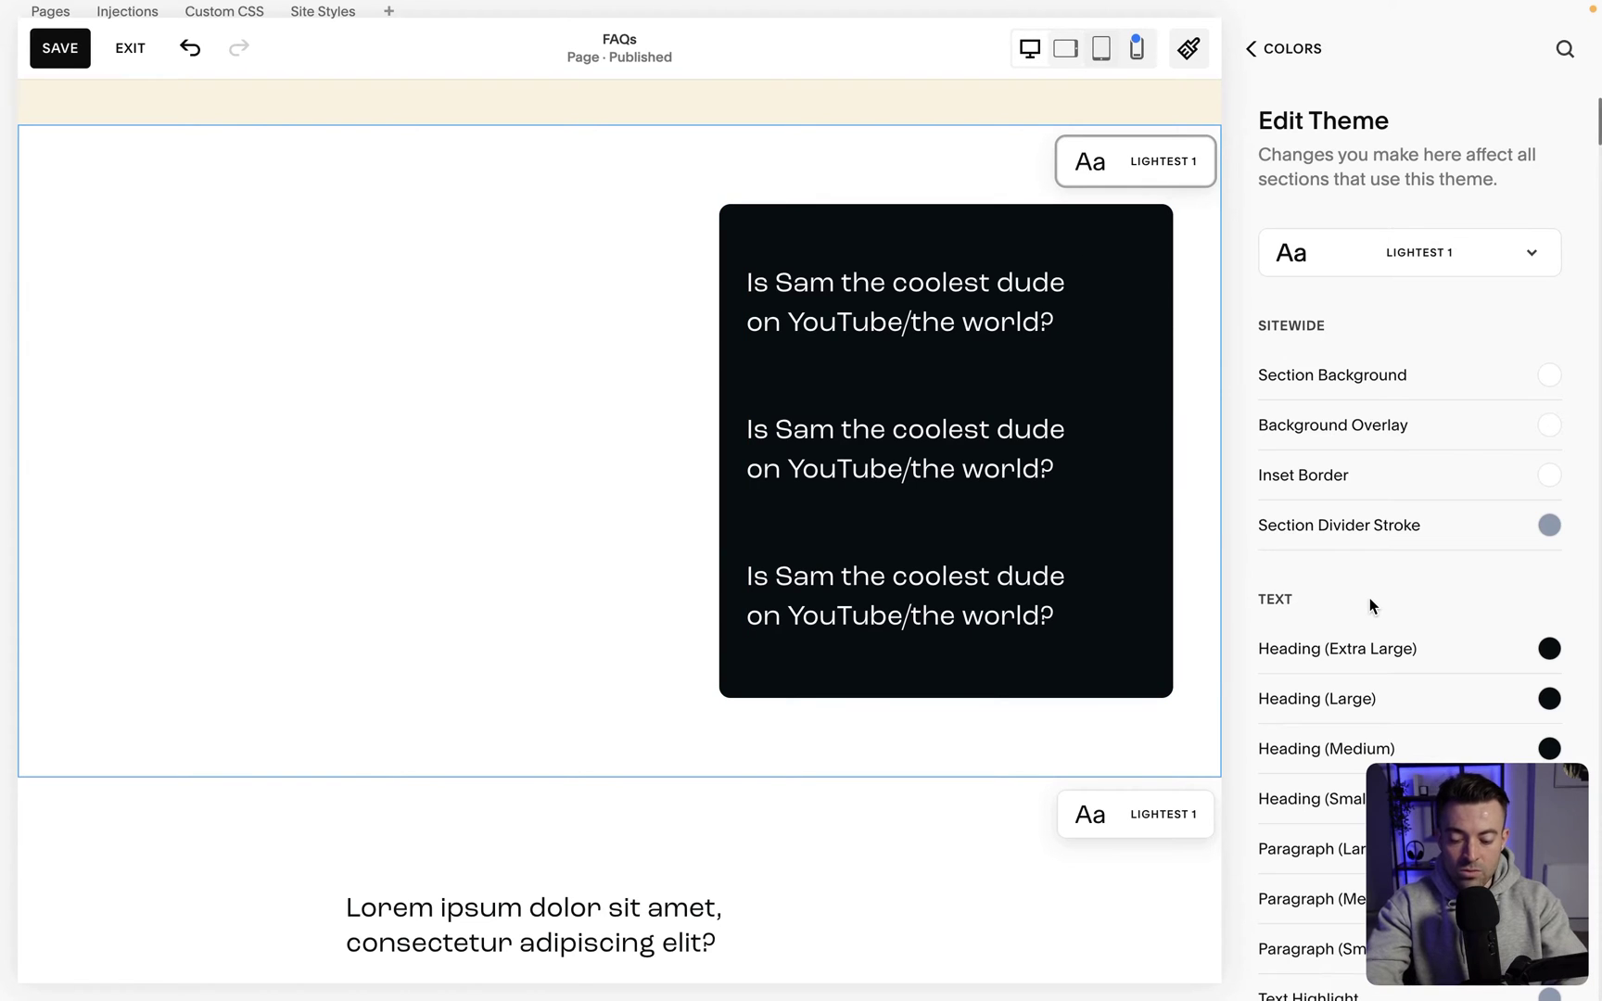
{"action": "key", "text": "ctrl+f"}
{"action": "type", "text": "accordion"}
{"action": "scroll", "coordinate": [1316, 255], "scroll_direction": "down", "scroll_amount": 1}
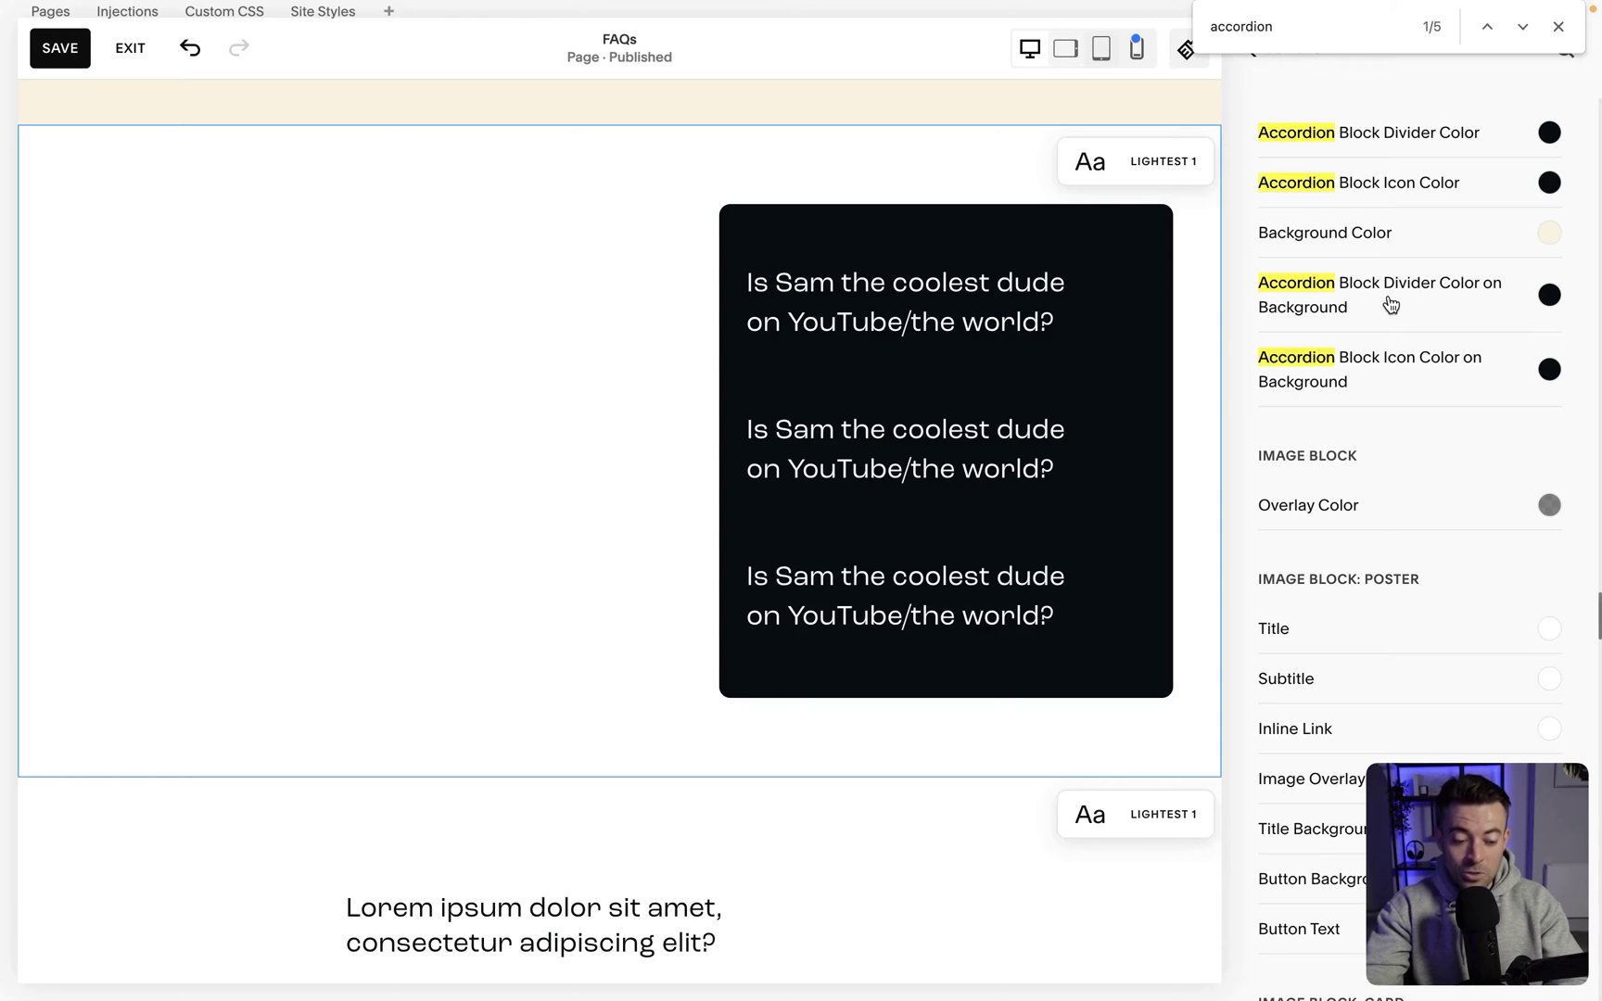
Set the accordion divider and icon colours to white, then save the page.
{"action": "left_click", "coordinate": [1549, 302]}
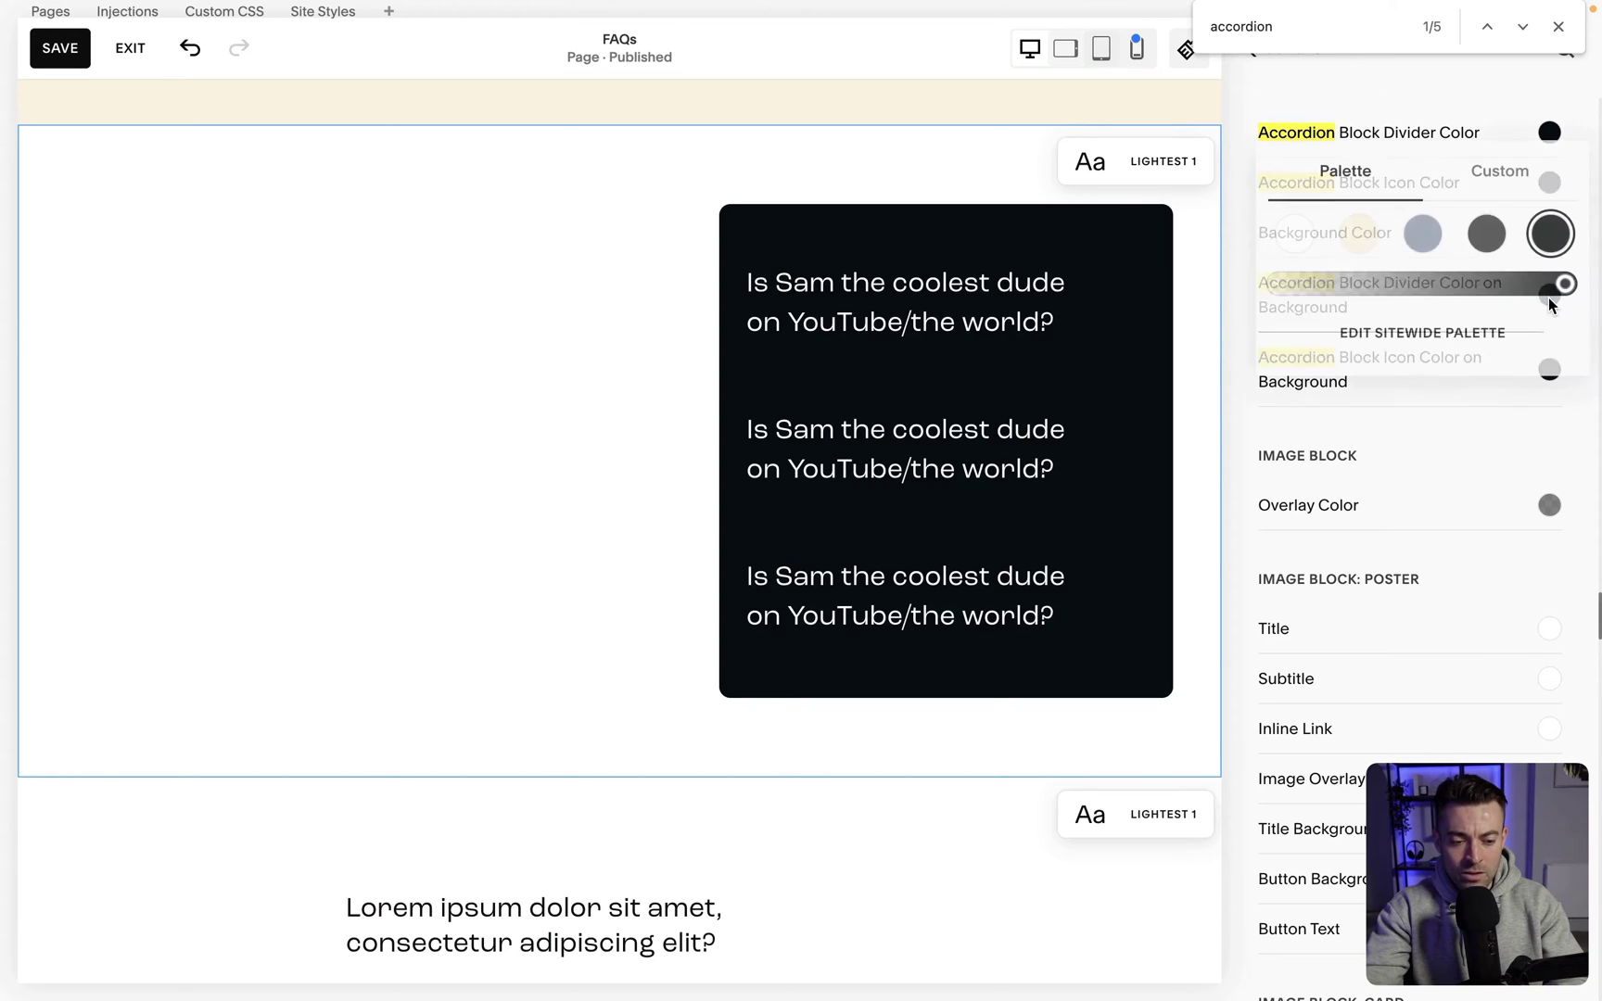
{"action": "left_click", "coordinate": [1296, 234]}
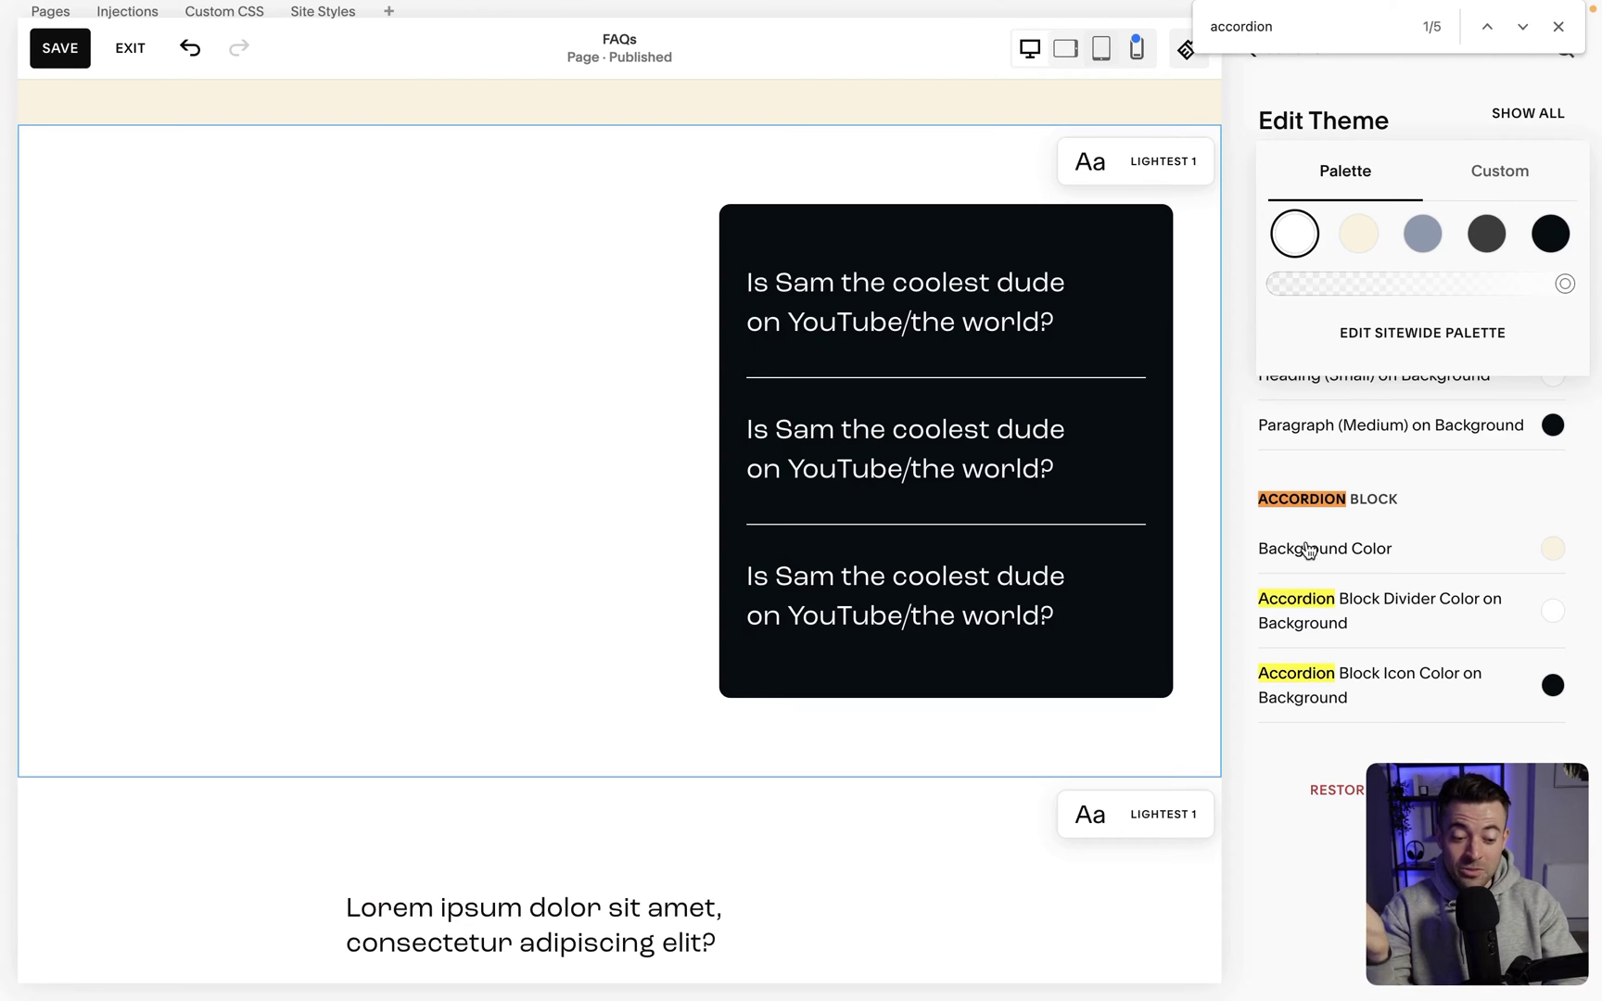
{"action": "left_click", "coordinate": [1242, 420]}
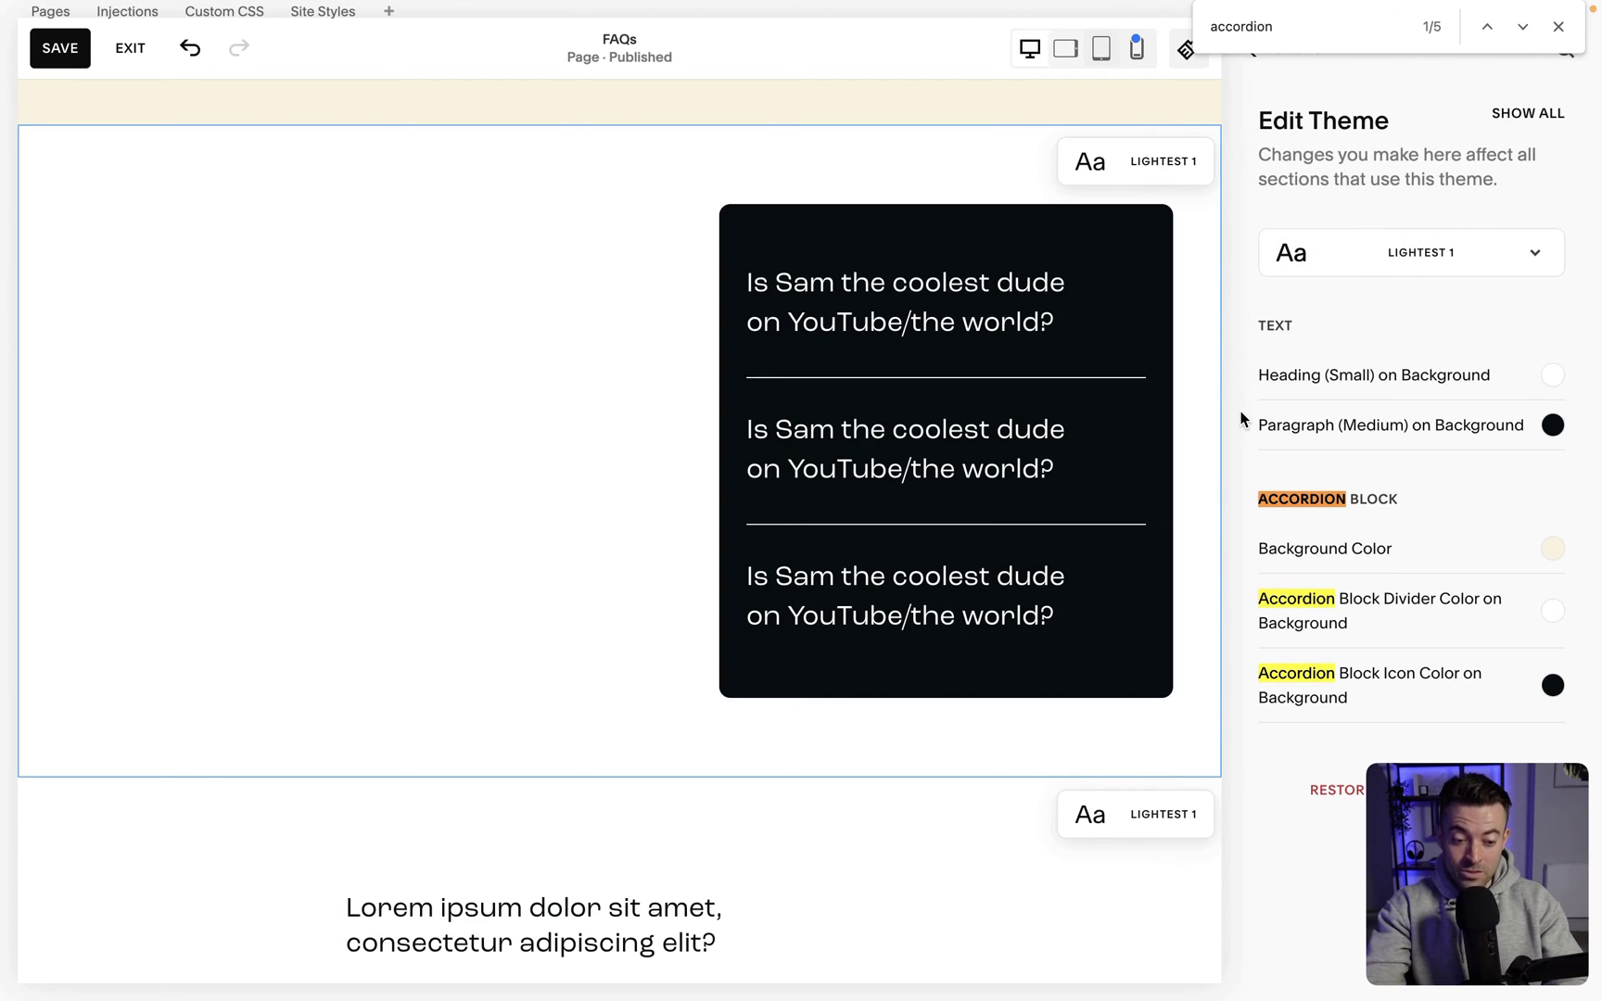
{"action": "left_click", "coordinate": [1408, 689]}
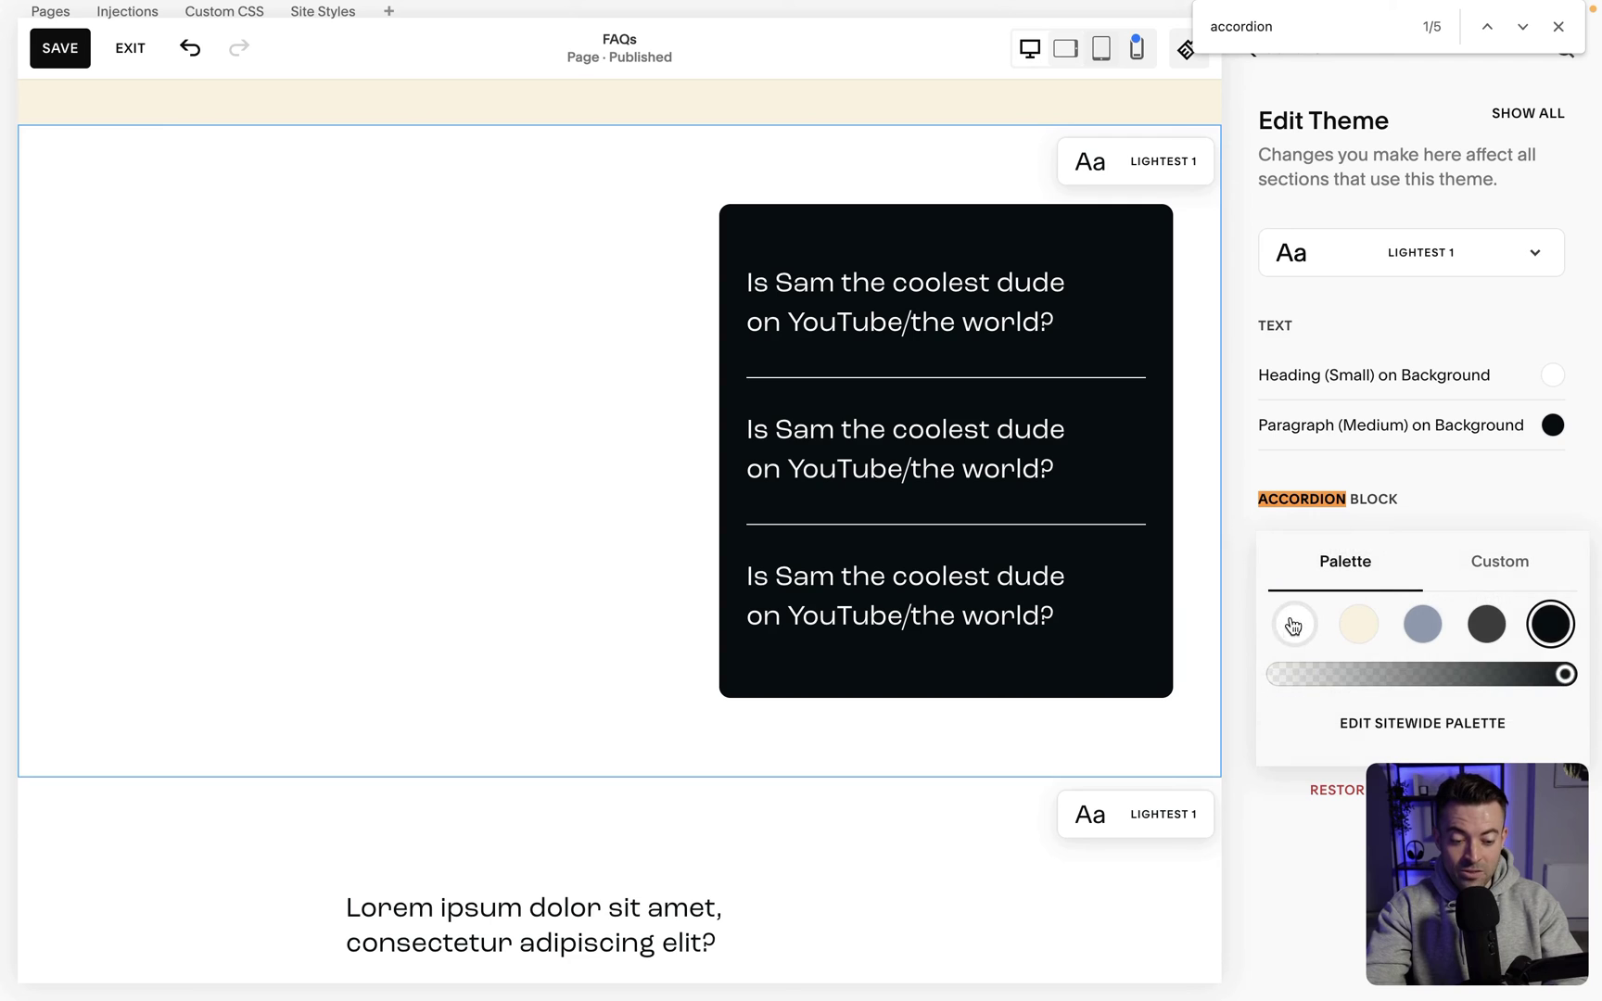
{"action": "left_click", "coordinate": [1294, 624]}
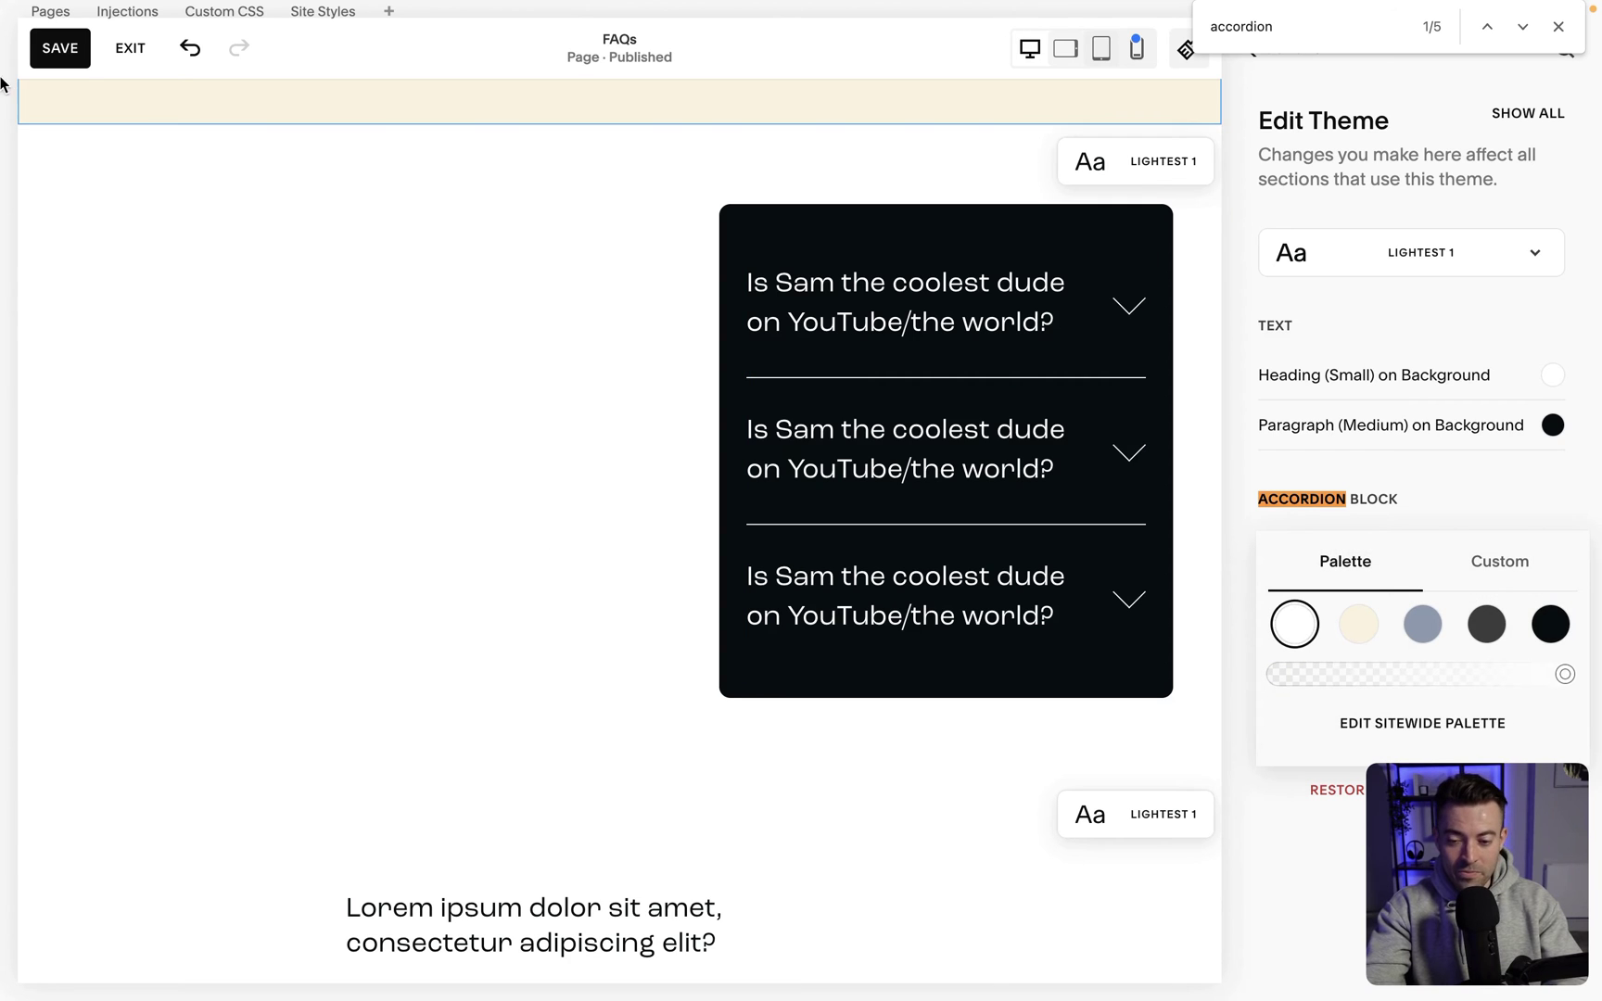
{"action": "left_click", "coordinate": [60, 49]}
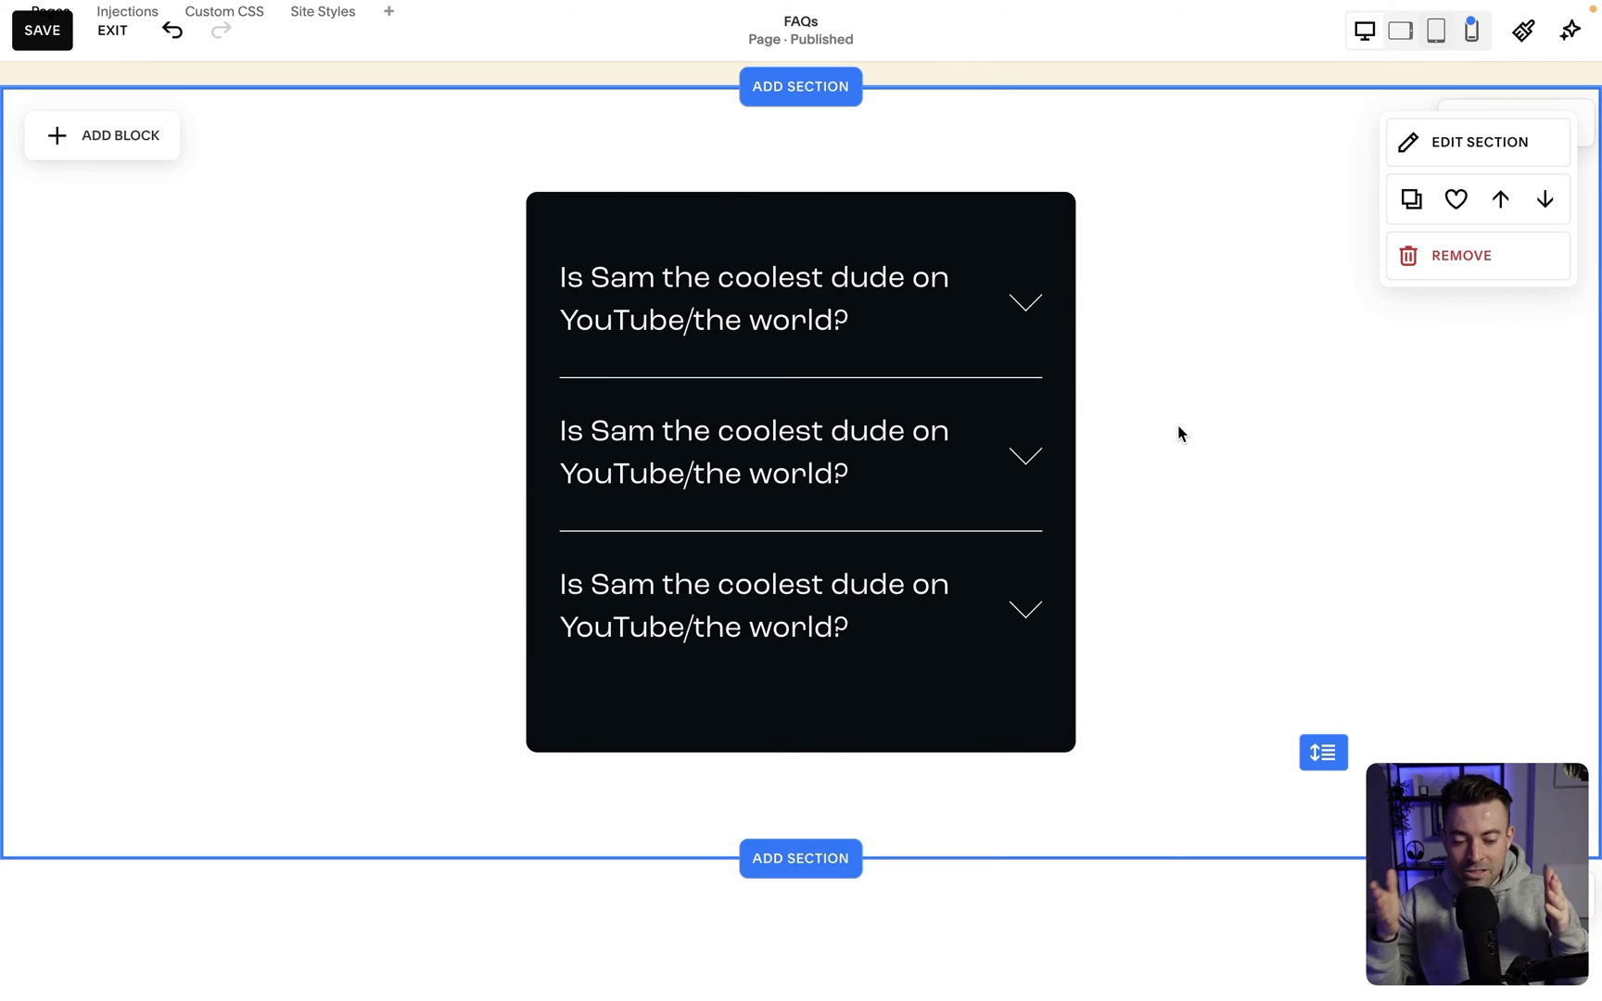